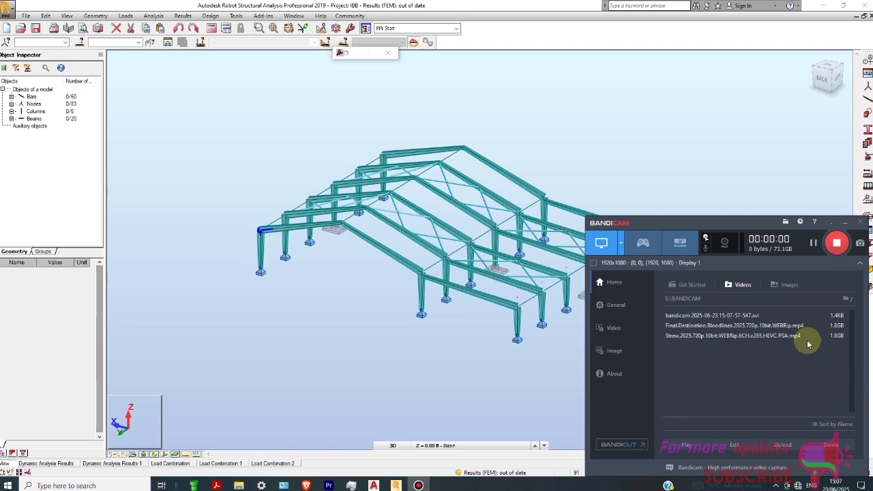
- Open the wind load generation settings for the frame and set the wind velocity to 160 ft/s
{"action": "left_click", "coordinate": [844, 221]}
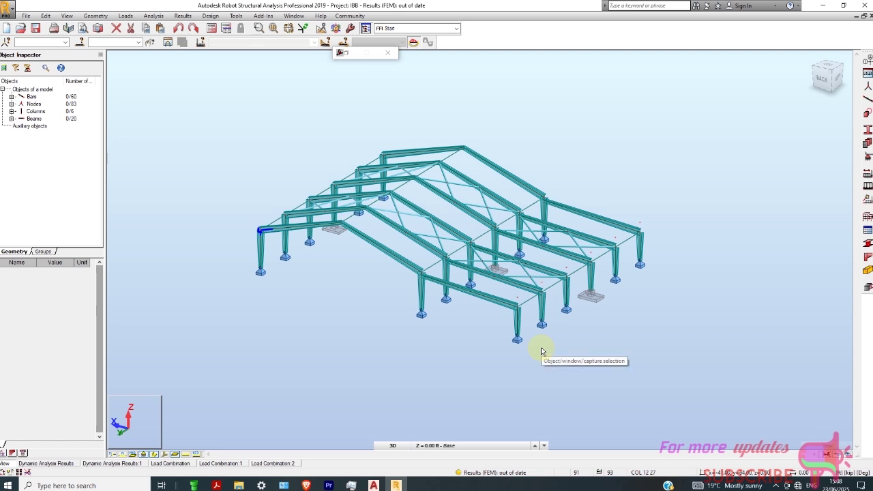
{"action": "left_click", "coordinate": [126, 16]}
{"action": "mouse_move", "coordinate": [158, 139]}
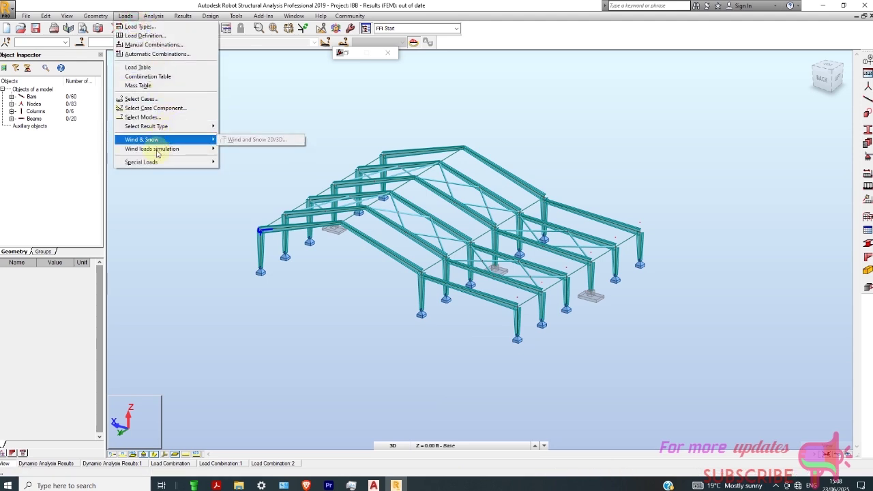
{"action": "mouse_move", "coordinate": [181, 153]}
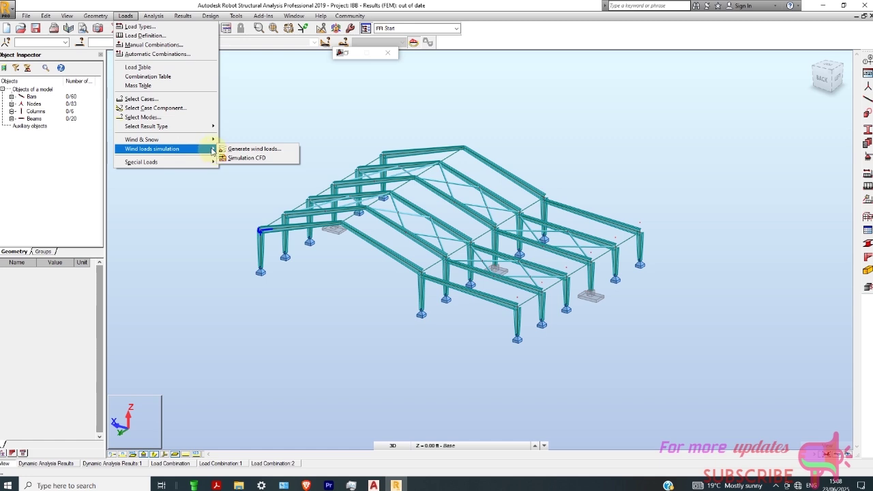
{"action": "left_click", "coordinate": [250, 150]}
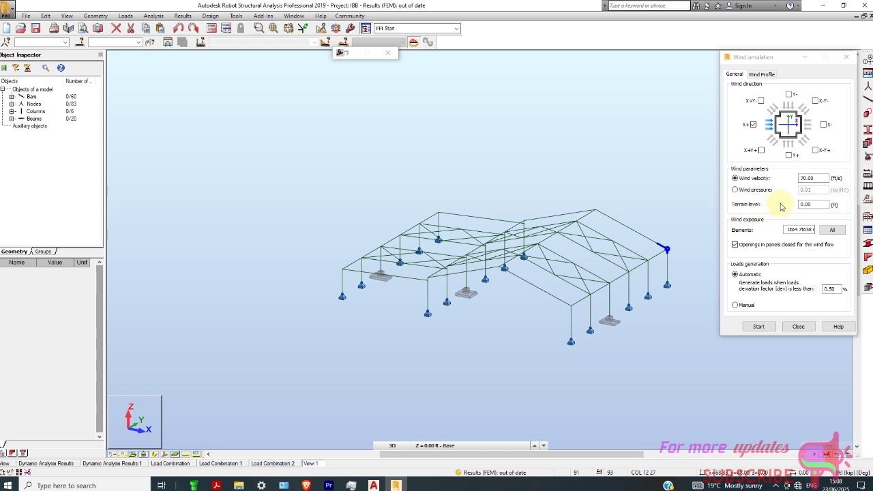
{"action": "left_click", "coordinate": [817, 178]}
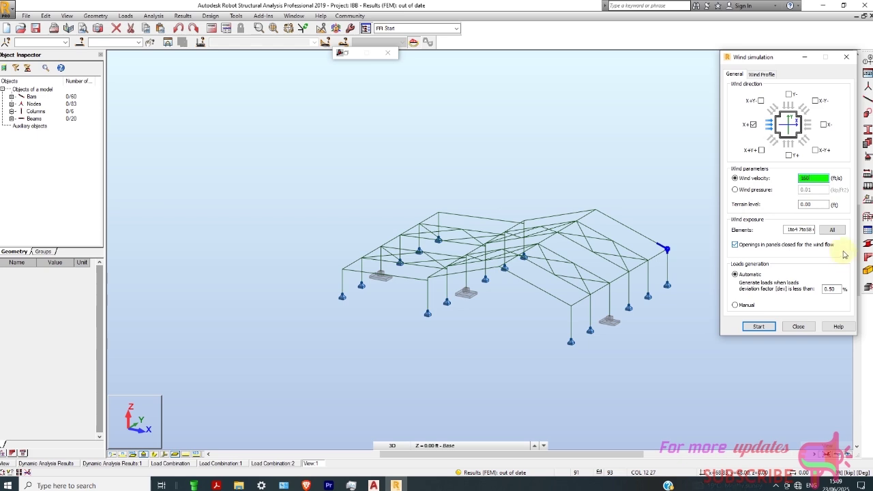
{"action": "key", "text": "Tab"}
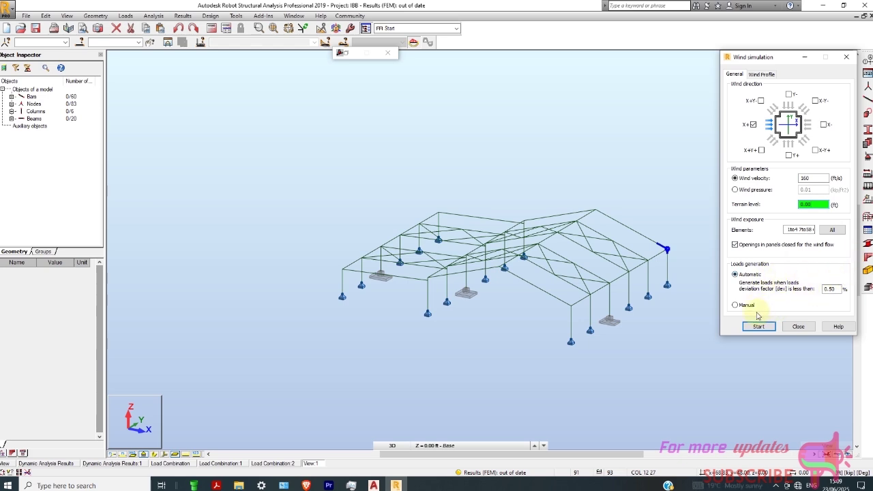
- Define a rectangular cladding over the outer slope of the taller gable roof, from the eave to the ridge
{"action": "scroll", "coordinate": [628, 286], "scroll_direction": "up", "scroll_amount": 1}
{"action": "scroll", "coordinate": [382, 269], "scroll_direction": "down", "scroll_amount": 1}
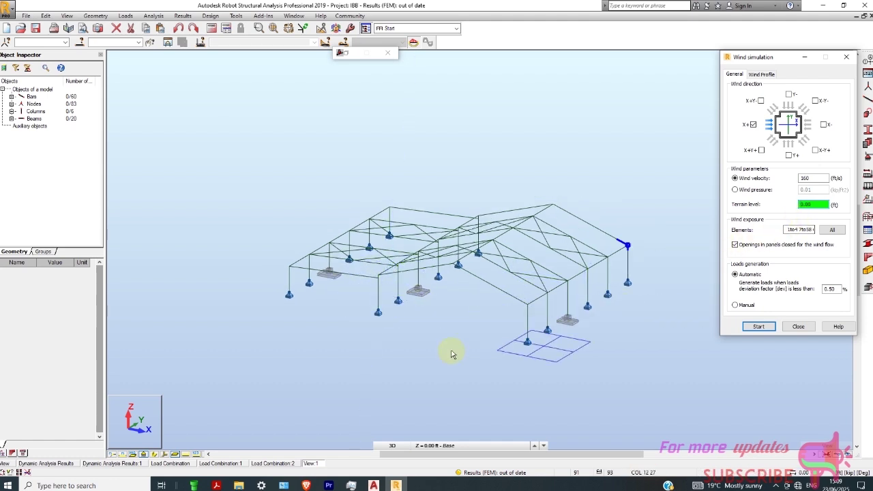
{"action": "left_click", "coordinate": [108, 16]}
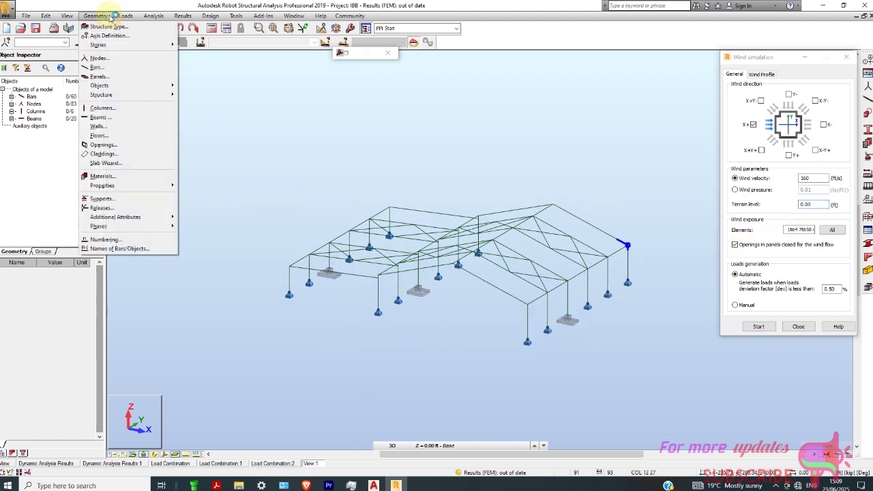
{"action": "left_click", "coordinate": [120, 154]}
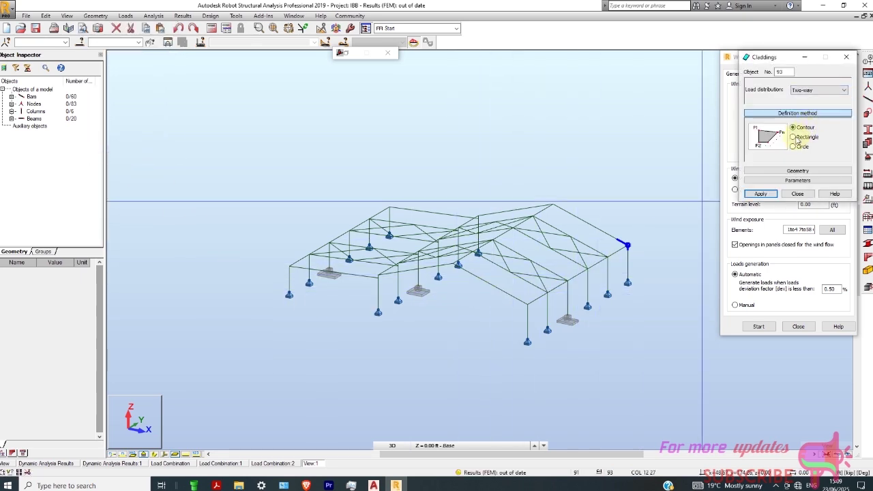
{"action": "left_click", "coordinate": [794, 137]}
{"action": "scroll", "coordinate": [559, 276], "scroll_direction": "up", "scroll_amount": 2}
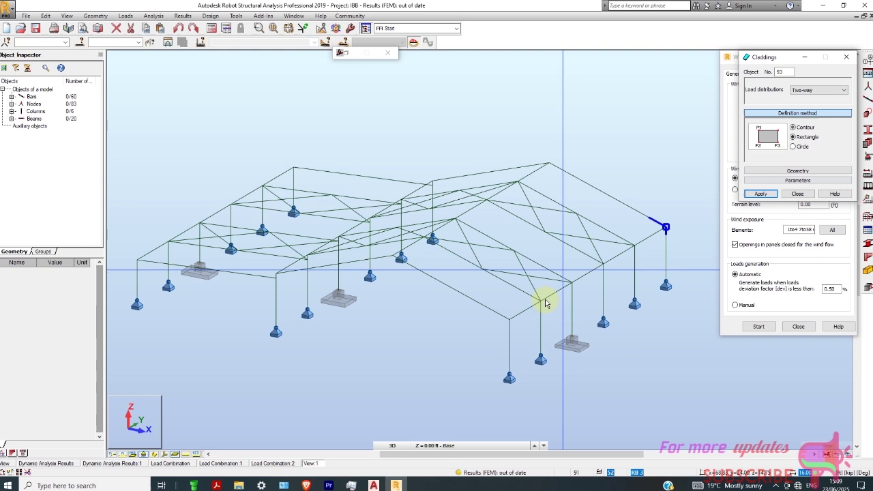
{"action": "left_click", "coordinate": [509, 320]}
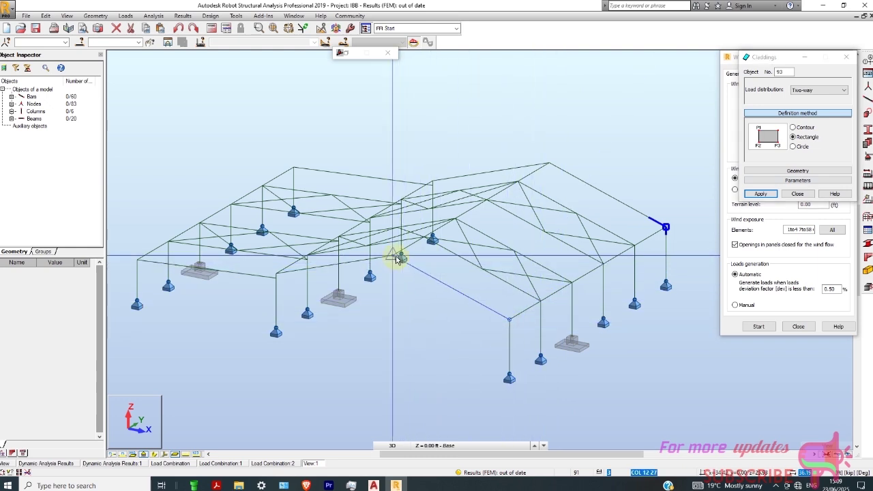
{"action": "left_click", "coordinate": [549, 164]}
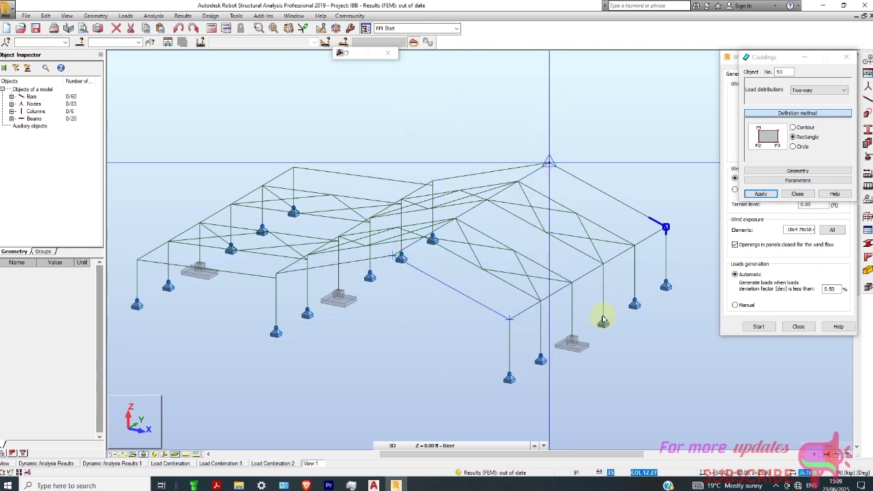
- Add a rectangular cladding on the outer side wall below that roof slope, from the eave to the column bases
{"action": "left_click", "coordinate": [575, 331]}
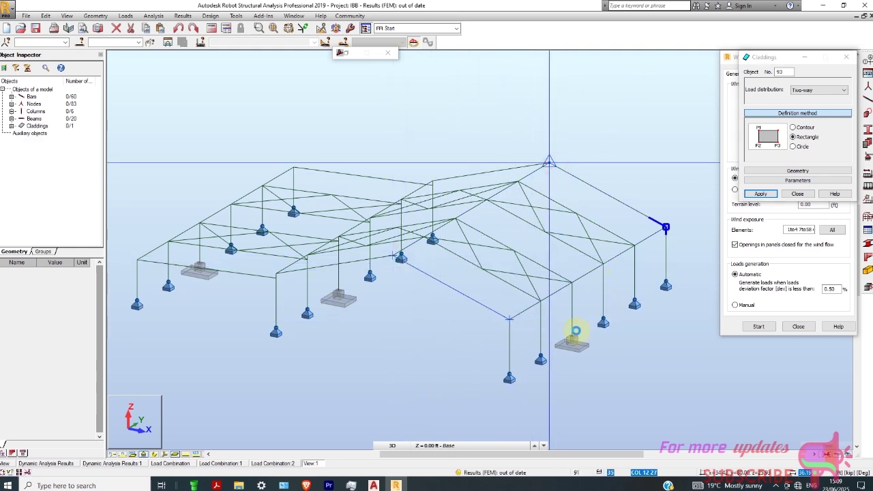
{"action": "left_click", "coordinate": [508, 375]}
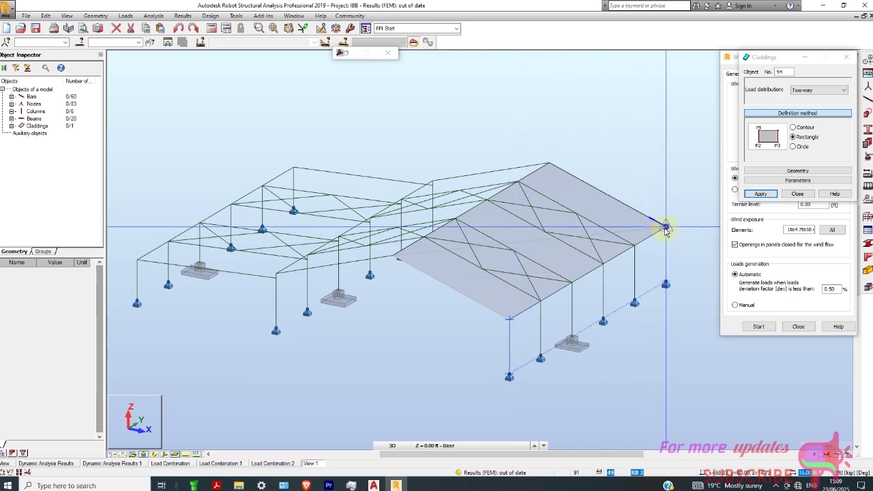
{"action": "left_click", "coordinate": [690, 282]}
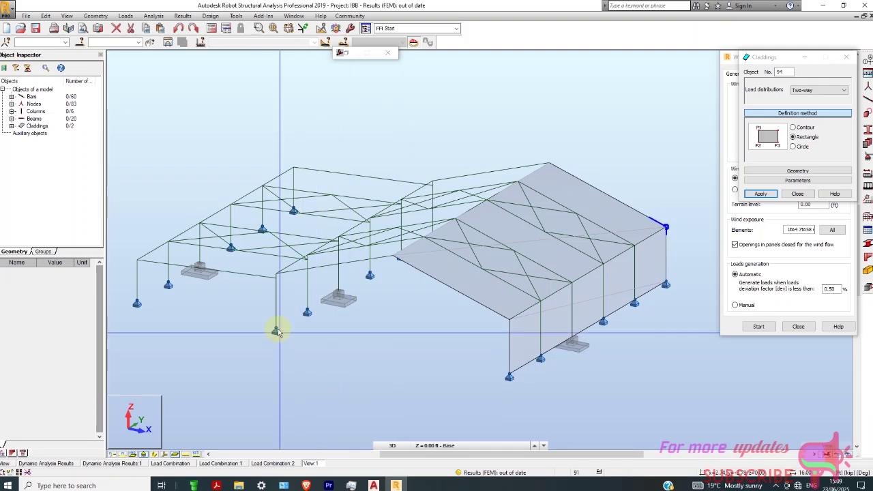
- Add a rectangular cladding over the inner slope of the gable roof, from the middle column line up to the ridge
{"action": "middle_click_drag", "start_coordinate": [276, 330], "coordinate": [283, 273], "text": "shift"}
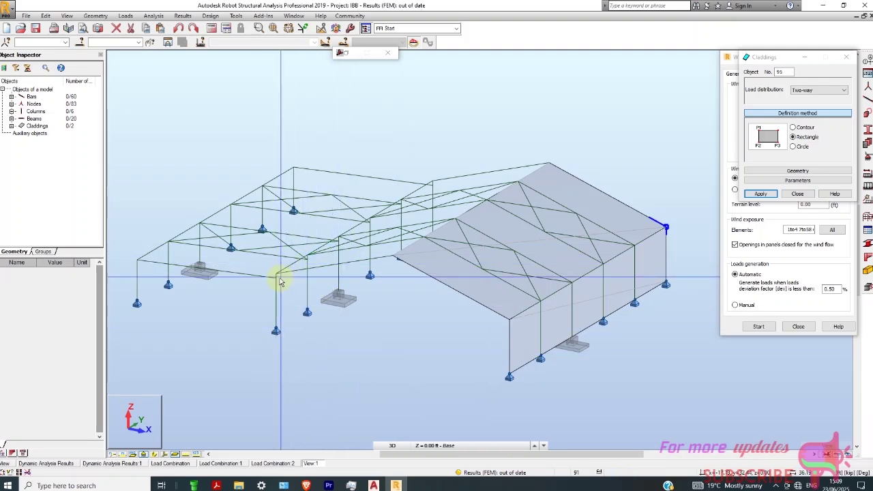
{"action": "scroll", "coordinate": [278, 283], "scroll_direction": "up", "scroll_amount": 2}
{"action": "scroll", "coordinate": [277, 283], "scroll_direction": "up", "scroll_amount": 2}
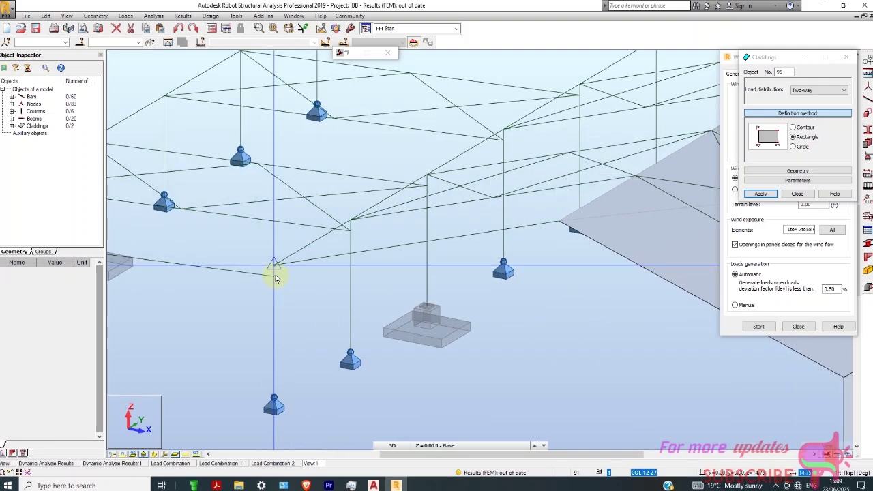
{"action": "left_click", "coordinate": [274, 266]}
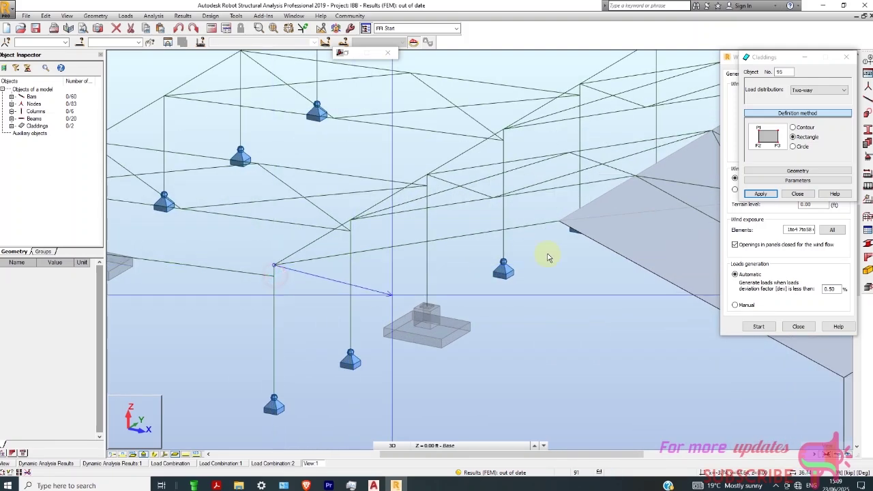
{"action": "left_click", "coordinate": [557, 220]}
{"action": "scroll", "coordinate": [273, 322], "scroll_direction": "down", "scroll_amount": 3}
{"action": "middle_click_drag", "start_coordinate": [273, 323], "coordinate": [444, 249], "text": "shift"}
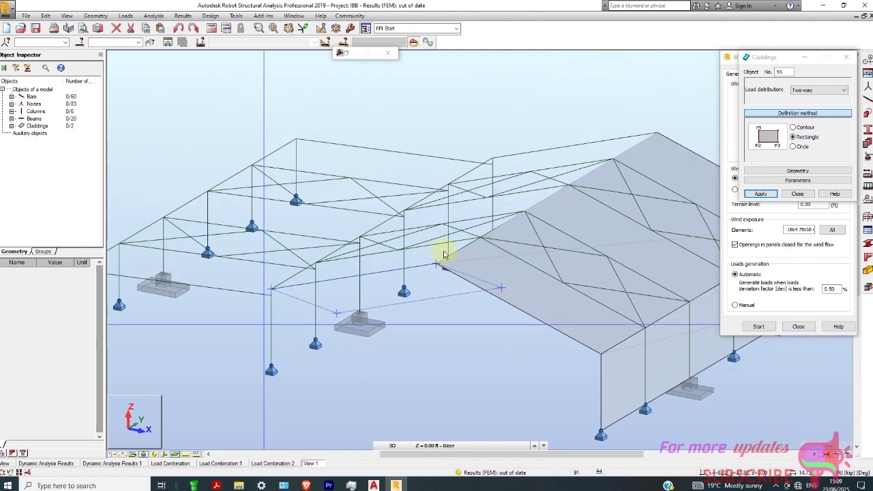
{"action": "left_click", "coordinate": [660, 133]}
- Add a rectangular cladding over the lower side roof, starting at its connection node just below the main roof's eave
{"action": "scroll", "coordinate": [446, 272], "scroll_direction": "down", "scroll_amount": 2}
{"action": "scroll", "coordinate": [370, 293], "scroll_direction": "up", "scroll_amount": 5}
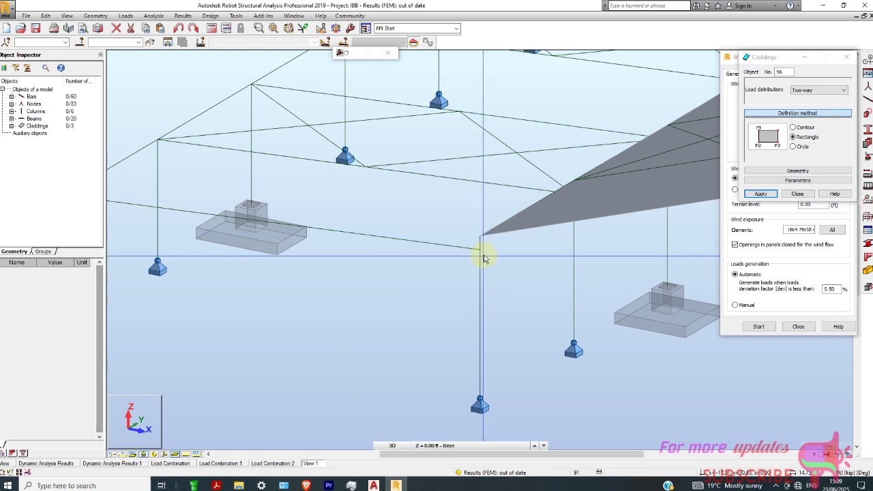
{"action": "scroll", "coordinate": [484, 258], "scroll_direction": "up", "scroll_amount": 1}
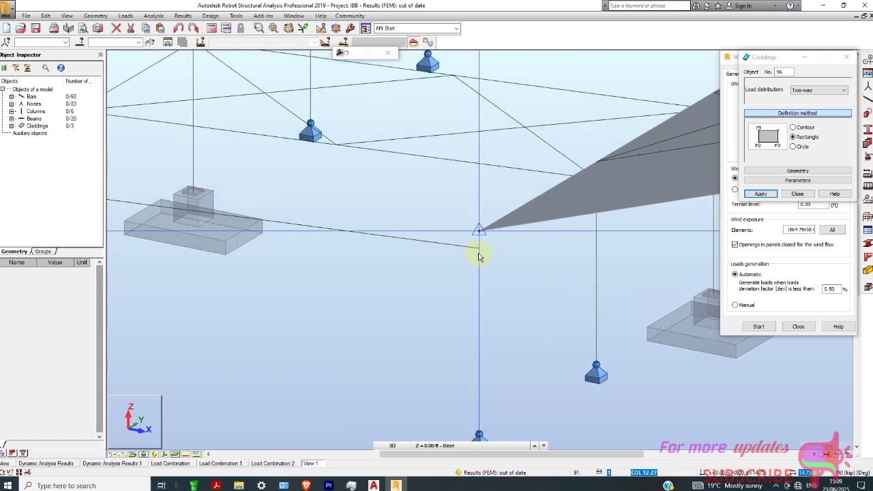
{"action": "scroll", "coordinate": [479, 257], "scroll_direction": "up", "scroll_amount": 2}
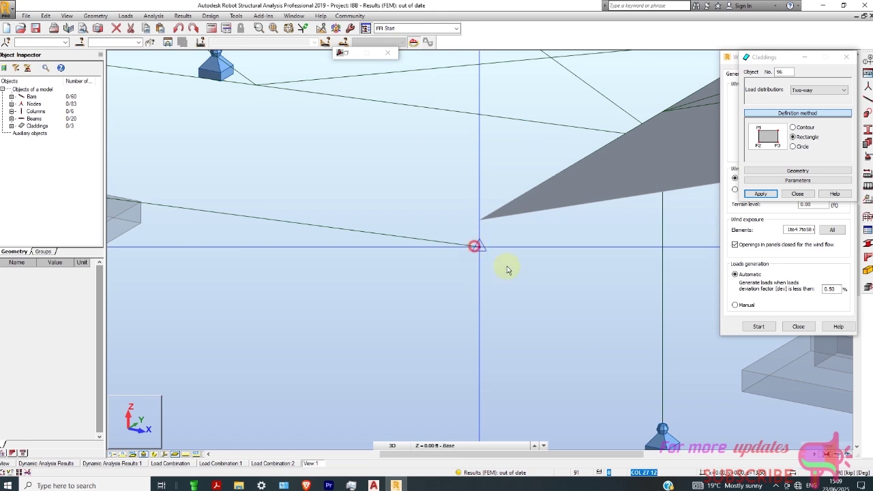
{"action": "scroll", "coordinate": [646, 290], "scroll_direction": "down", "scroll_amount": 4}
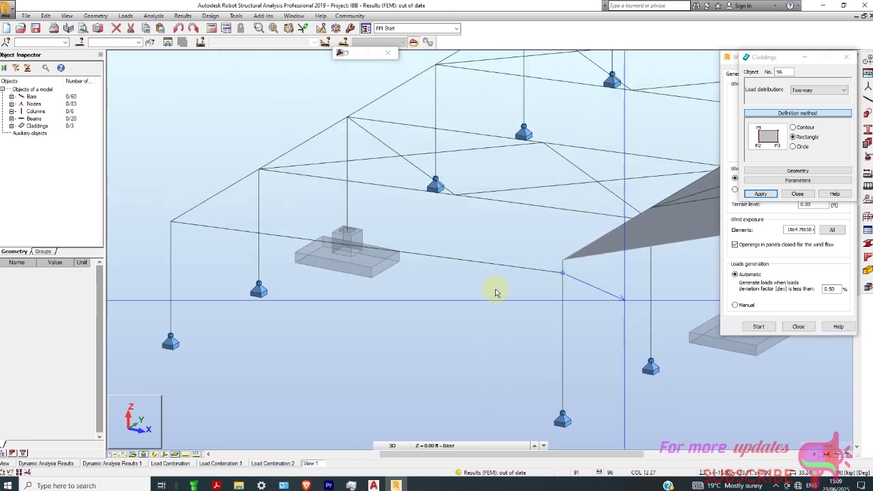
{"action": "scroll", "coordinate": [337, 271], "scroll_direction": "down", "scroll_amount": 2}
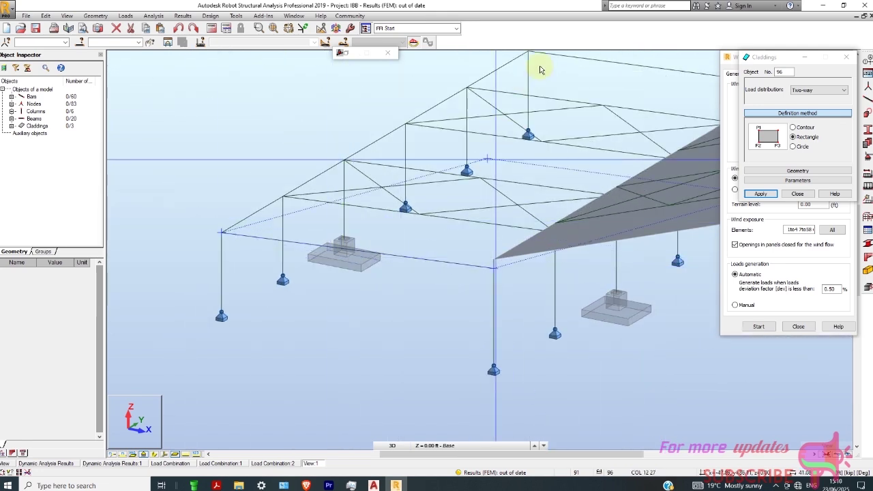
{"action": "scroll", "coordinate": [507, 98], "scroll_direction": "down", "scroll_amount": 3}
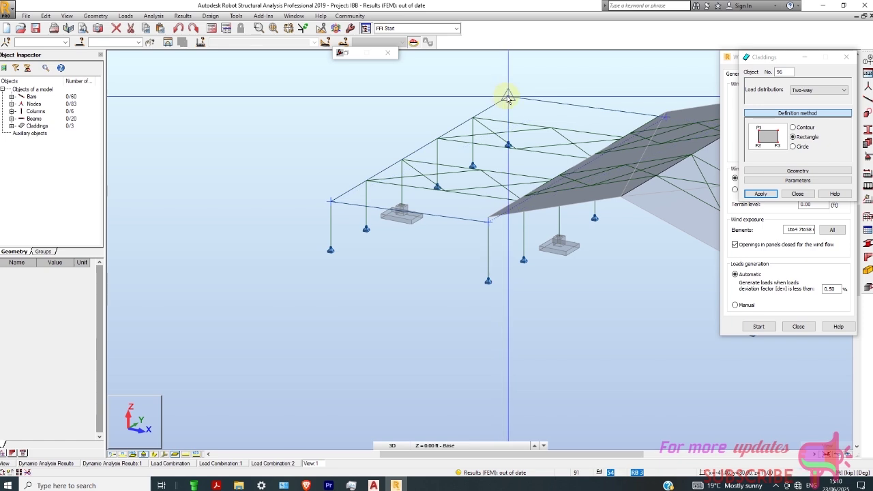
{"action": "left_click", "coordinate": [507, 97]}
{"action": "left_click", "coordinate": [503, 205]}
- Add a rectangular cladding on the outer side wall of the lower bay, from its eave to the column bases
{"action": "scroll", "coordinate": [376, 350], "scroll_direction": "down", "scroll_amount": 3}
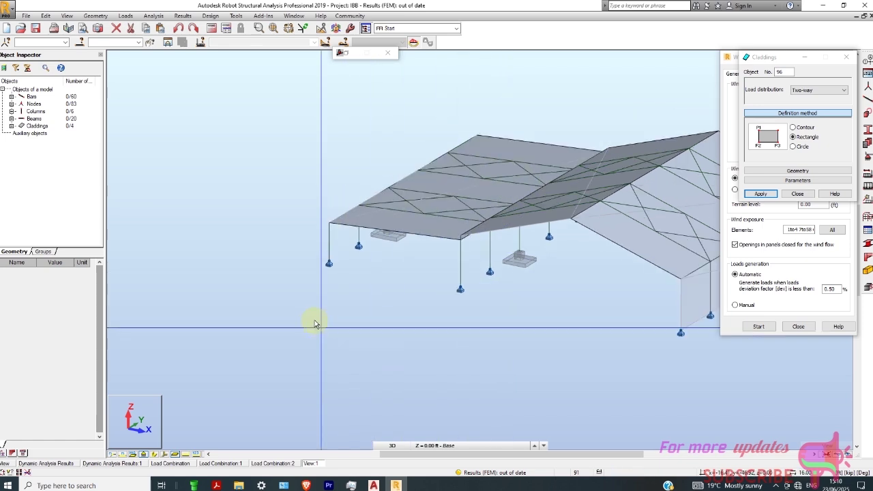
{"action": "scroll", "coordinate": [315, 323], "scroll_direction": "down", "scroll_amount": 3}
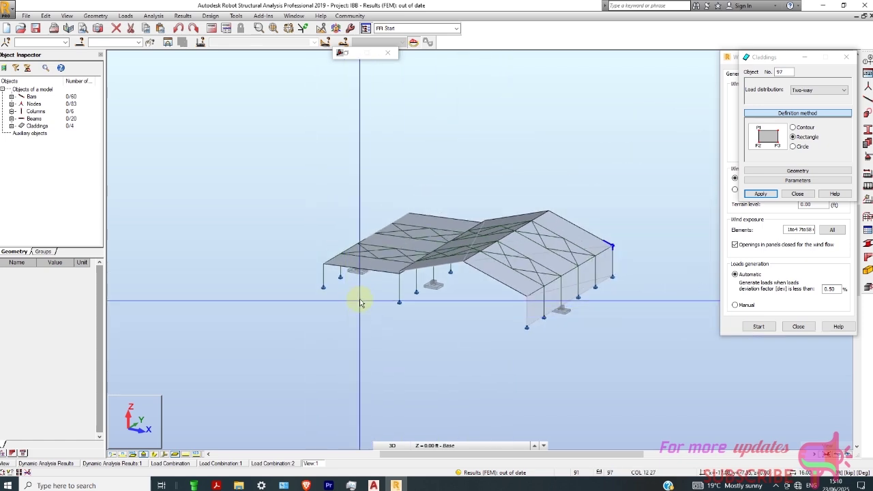
{"action": "middle_click_drag", "start_coordinate": [360, 303], "coordinate": [491, 319], "text": "shift"}
{"action": "scroll", "coordinate": [492, 318], "scroll_direction": "up", "scroll_amount": 5}
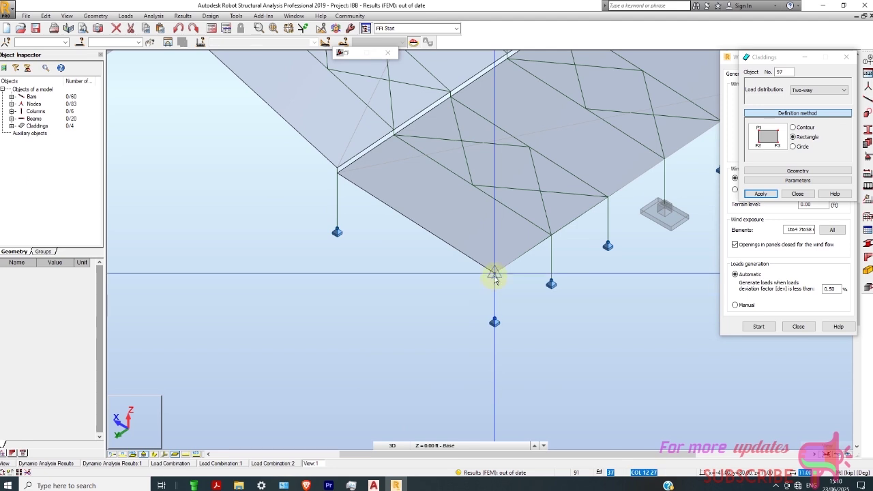
{"action": "scroll", "coordinate": [314, 341], "scroll_direction": "down", "scroll_amount": 5}
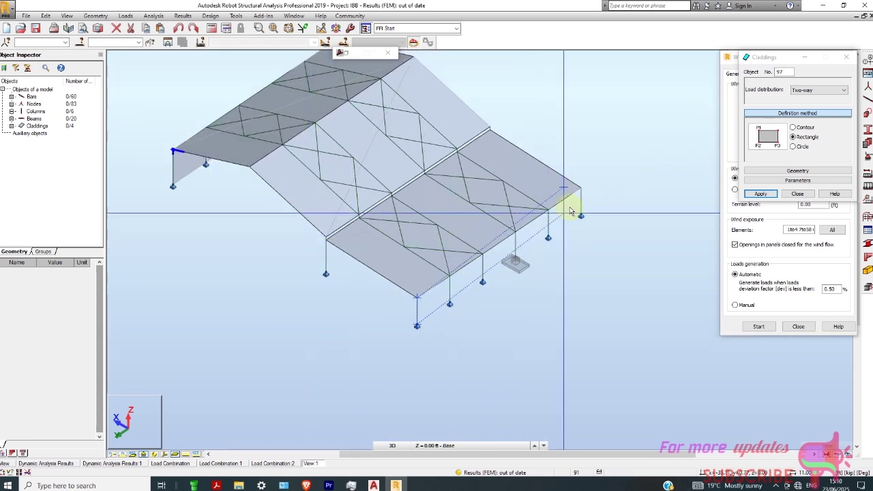
{"action": "left_click", "coordinate": [605, 322]}
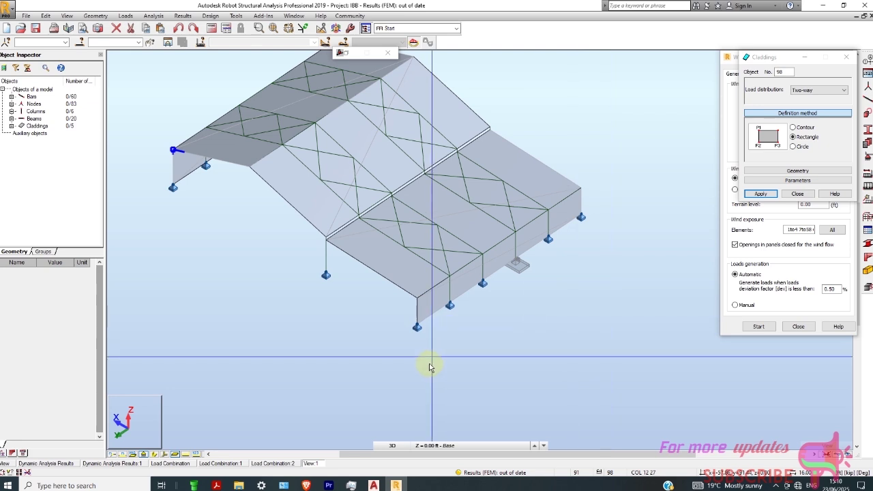
- Try to add a rectangular cladding on the near end wall of the lower bay, and undo it
{"action": "middle_click_drag", "start_coordinate": [429, 367], "coordinate": [774, 217], "text": "shift"}
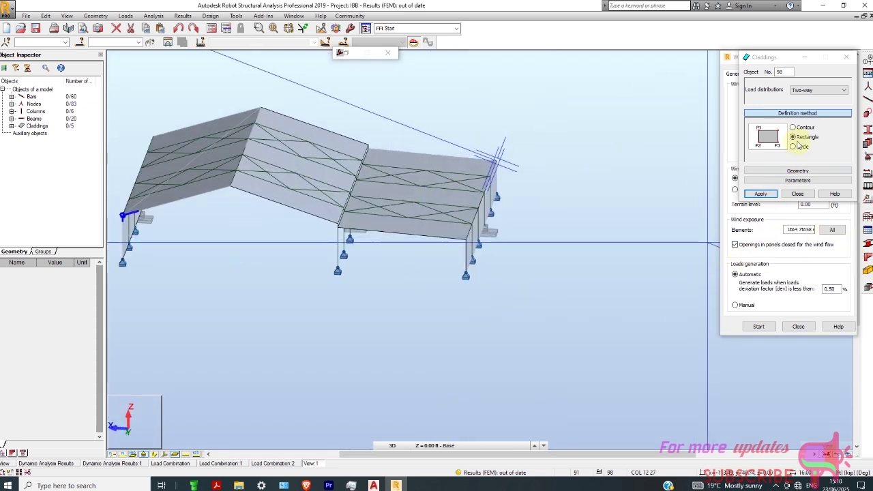
{"action": "scroll", "coordinate": [342, 242], "scroll_direction": "up", "scroll_amount": 6}
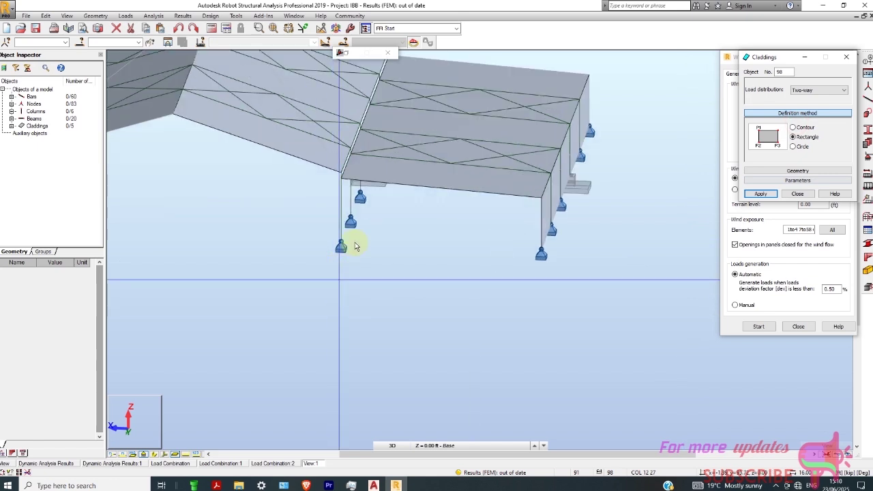
{"action": "scroll", "coordinate": [342, 175], "scroll_direction": "up", "scroll_amount": 4}
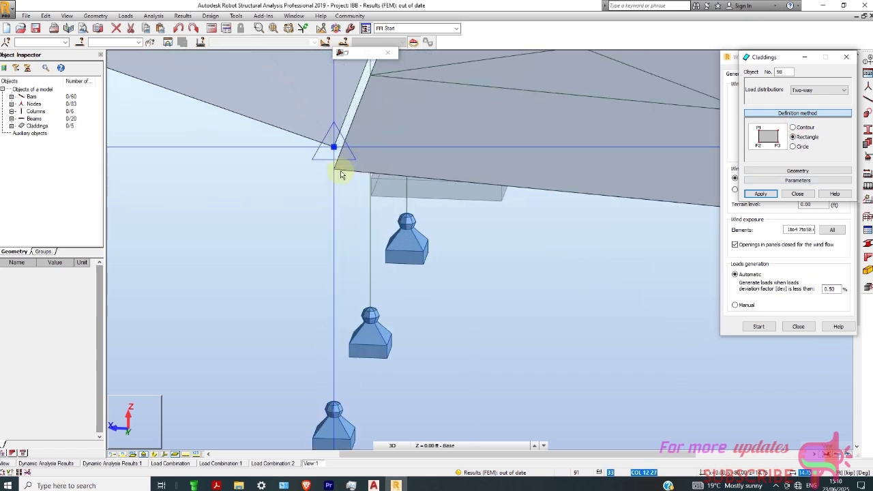
{"action": "middle_click_drag", "start_coordinate": [341, 166], "coordinate": [634, 259], "text": "shift"}
{"action": "left_click", "coordinate": [634, 259]}
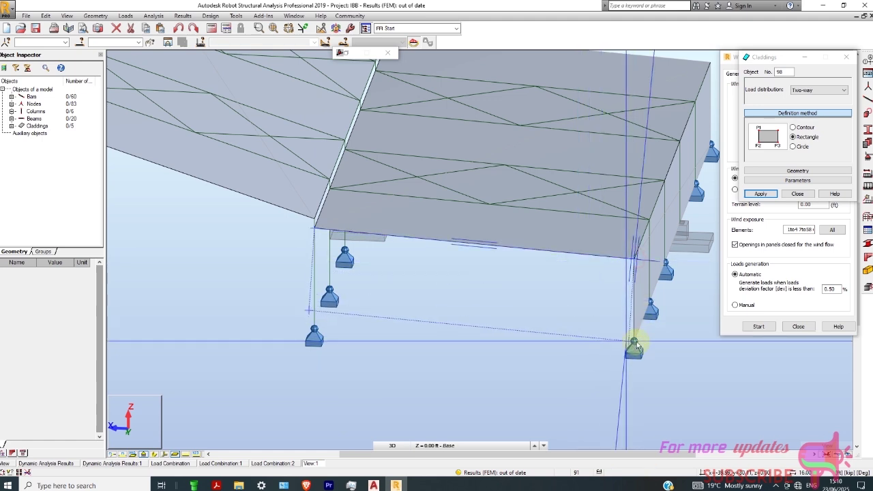
{"action": "middle_click_drag", "start_coordinate": [643, 341], "coordinate": [493, 343], "text": "shift"}
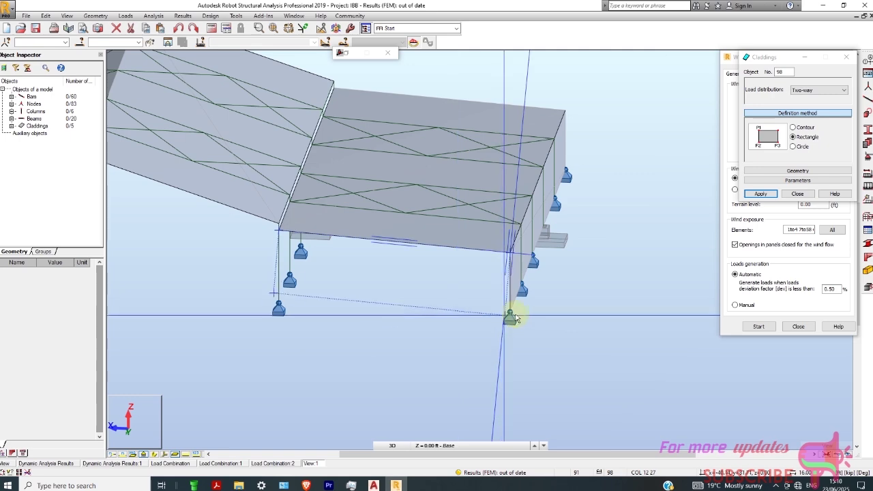
{"action": "middle_click_drag", "start_coordinate": [506, 311], "coordinate": [323, 429], "text": "shift"}
{"action": "left_click", "coordinate": [143, 351]}
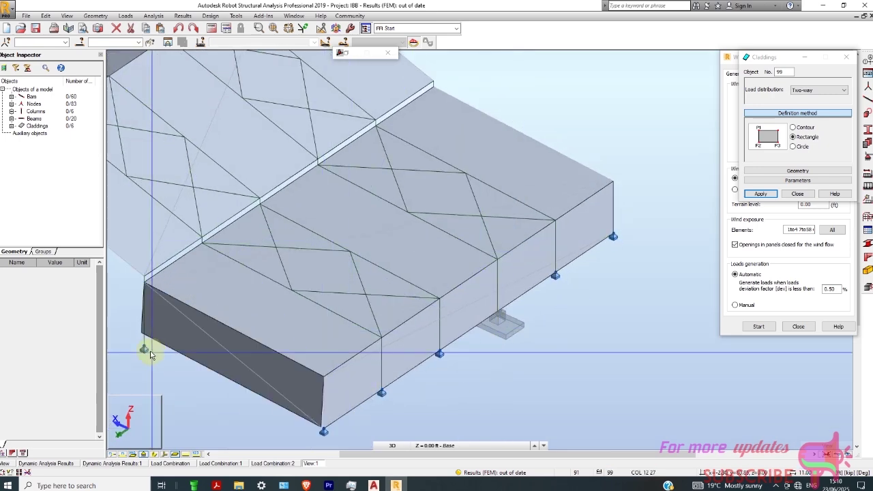
{"action": "middle_click_drag", "start_coordinate": [332, 320], "coordinate": [508, 281], "text": "shift"}
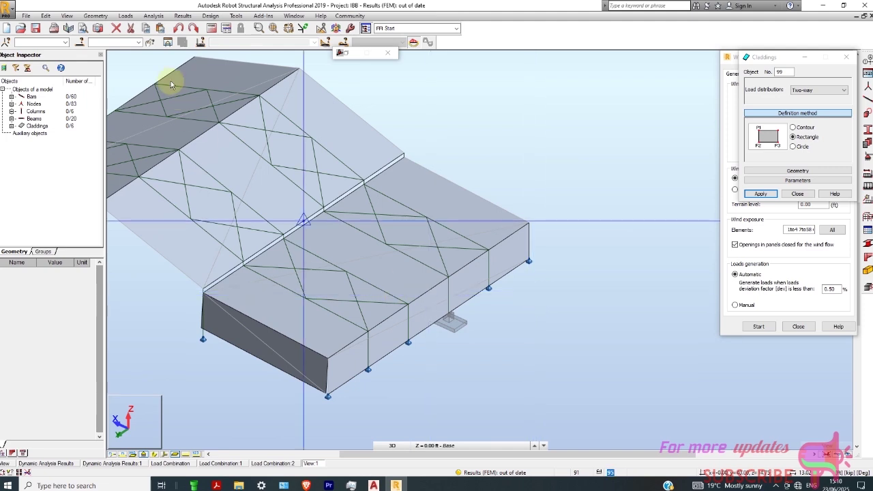
{"action": "left_click", "coordinate": [178, 27]}
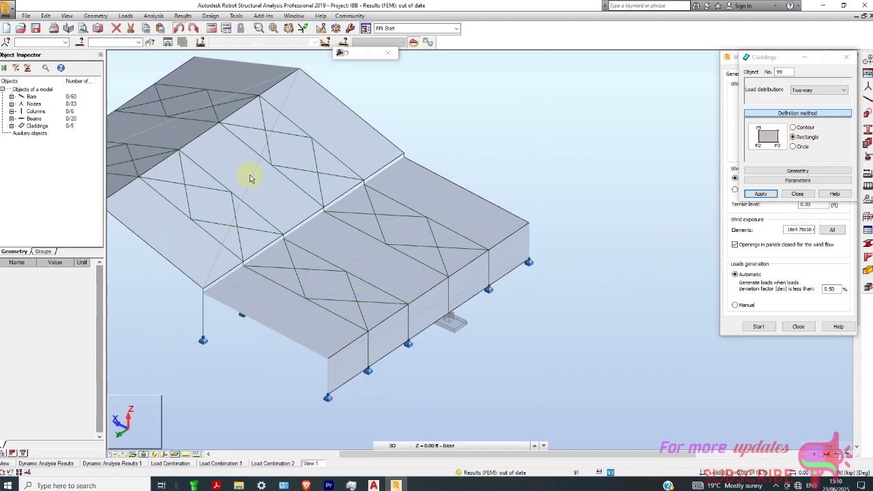
- Add a contour cladding on the near end wall of the lower bay, tracing its column bases and the sloping roof edge
{"action": "left_click", "coordinate": [792, 128]}
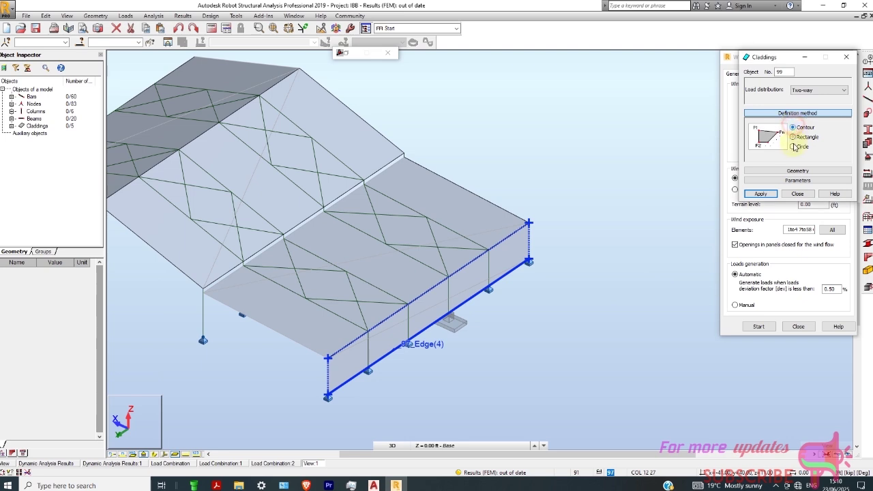
{"action": "left_click", "coordinate": [328, 395]}
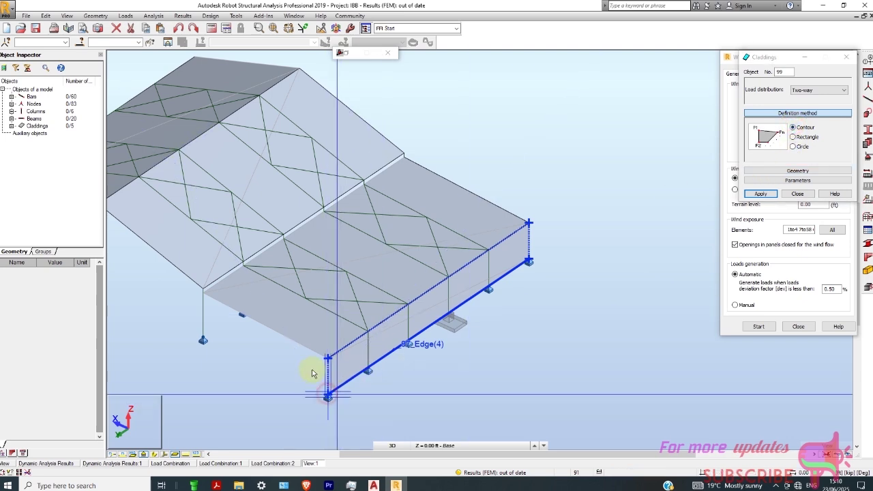
{"action": "left_click", "coordinate": [328, 358]}
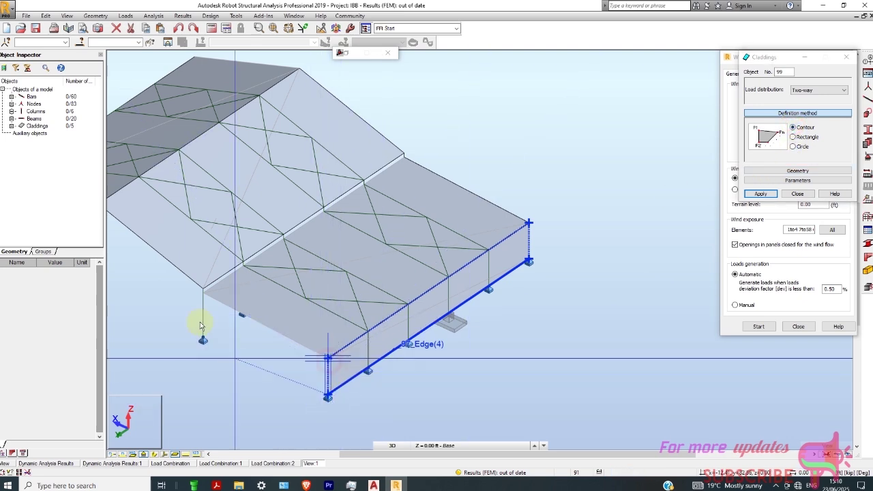
{"action": "scroll", "coordinate": [207, 296], "scroll_direction": "up", "scroll_amount": 1}
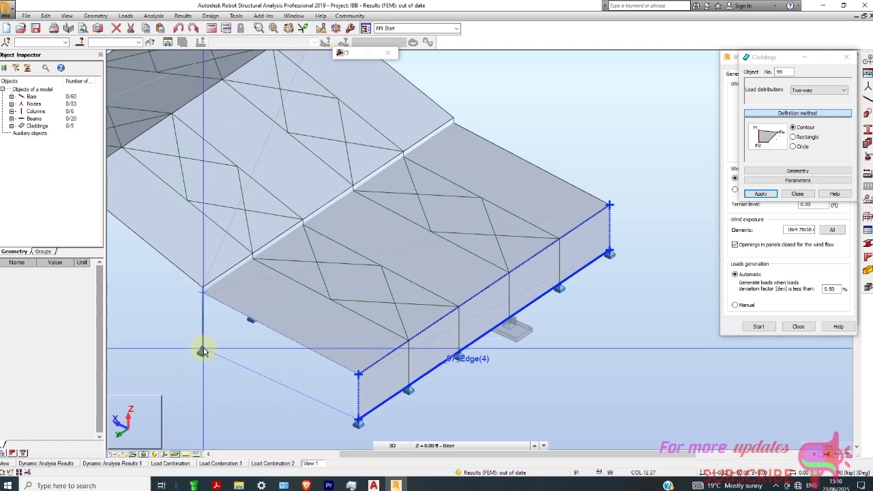
{"action": "left_click", "coordinate": [243, 370]}
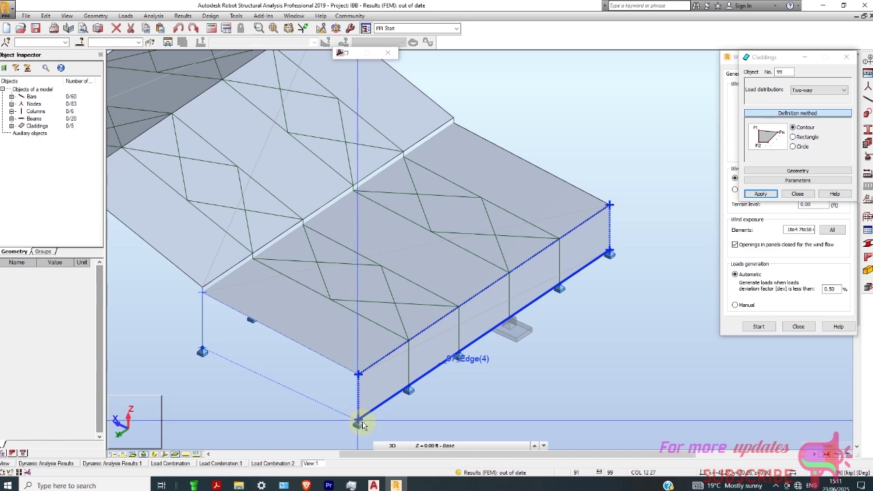
{"action": "scroll", "coordinate": [360, 423], "scroll_direction": "up", "scroll_amount": 1}
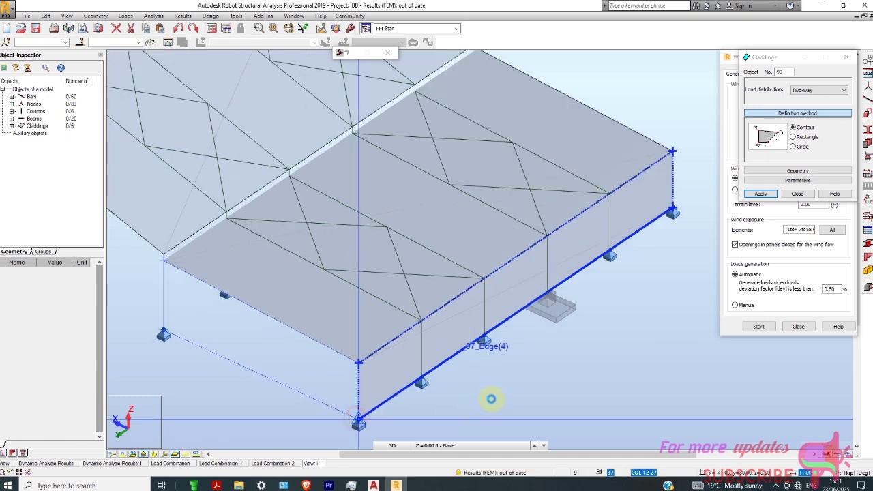
{"action": "left_click", "coordinate": [555, 323]}
{"action": "scroll", "coordinate": [587, 314], "scroll_direction": "down", "scroll_amount": 4}
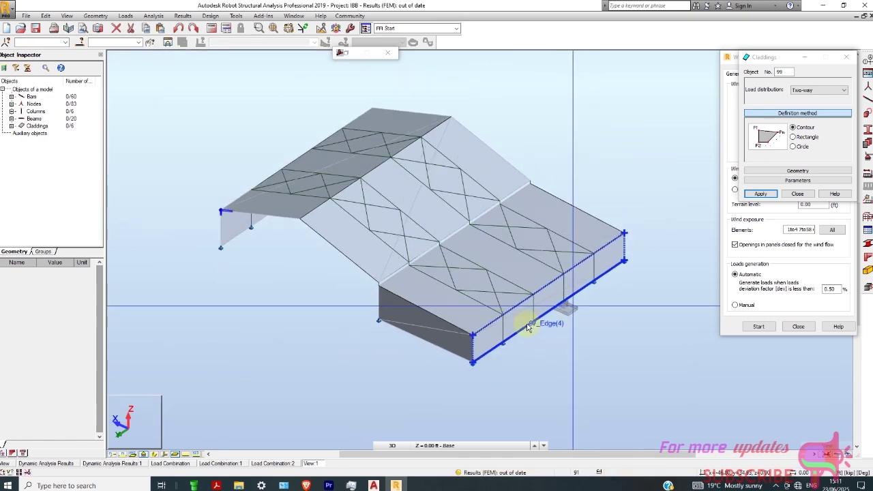
- Add a contour cladding on the main bay's near gable wall, through both column bases, both eaves and the ridge
{"action": "middle_click_drag", "start_coordinate": [408, 368], "coordinate": [478, 302], "text": "shift"}
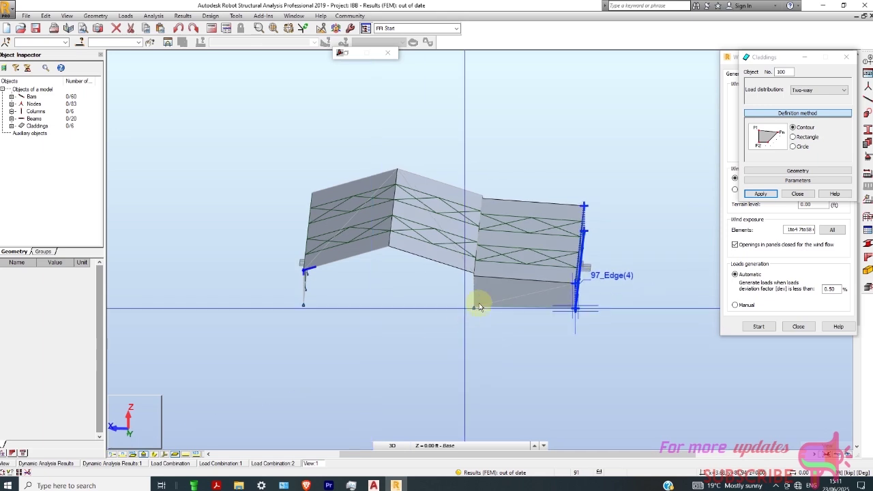
{"action": "scroll", "coordinate": [477, 293], "scroll_direction": "up", "scroll_amount": 3}
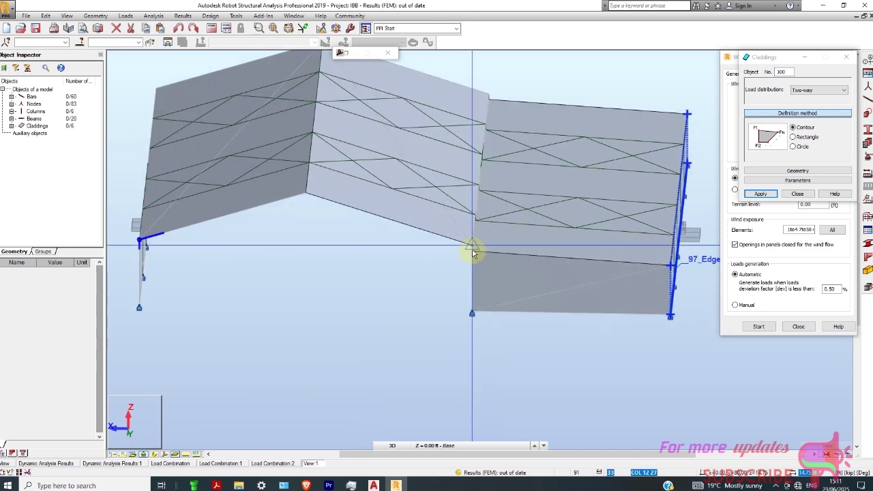
{"action": "left_click", "coordinate": [472, 313]}
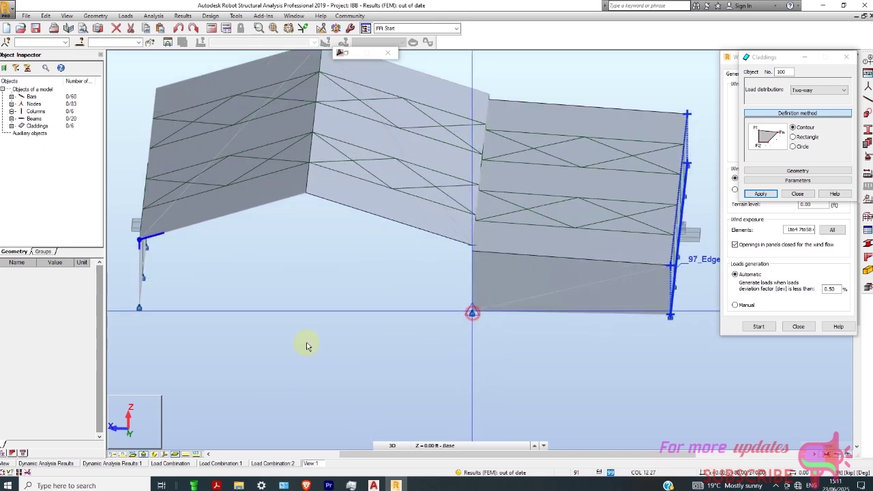
{"action": "left_click", "coordinate": [139, 307]}
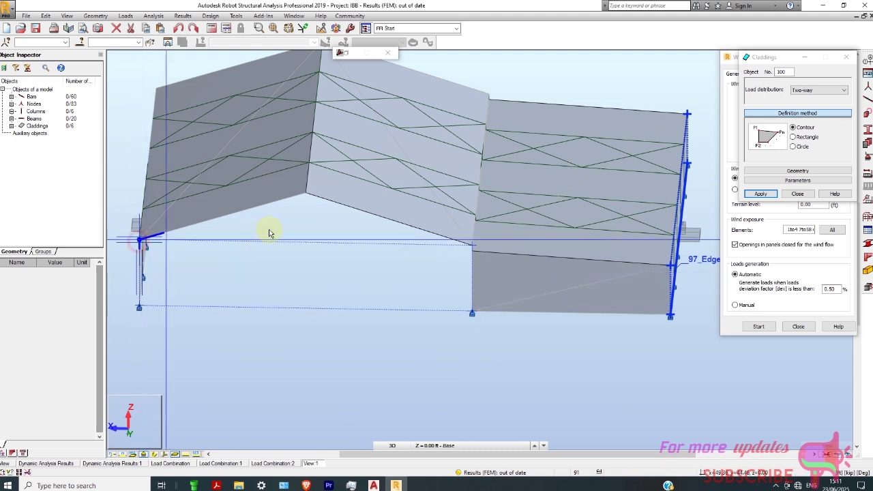
{"action": "left_click", "coordinate": [306, 195]}
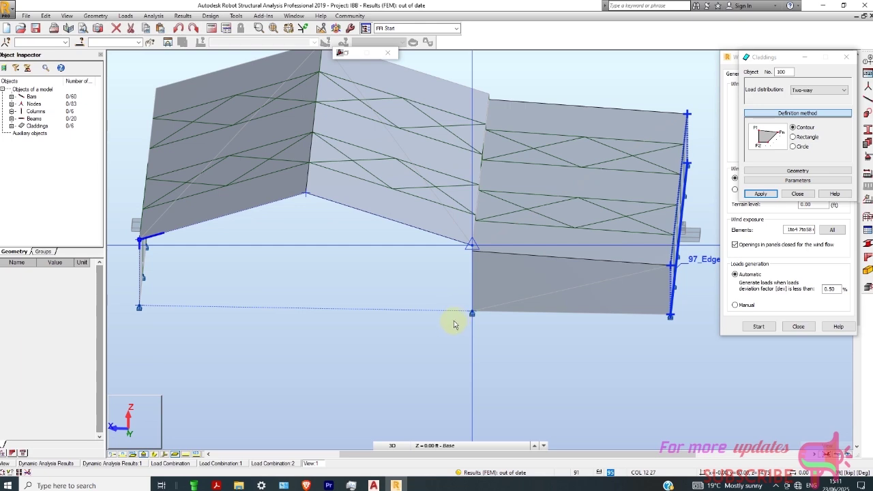
{"action": "double_click", "coordinate": [455, 341]}
- Try a contour cladding on the main bay's opposite gable wall, starting at the lower roof's connection node, and undo it
{"action": "middle_click_drag", "start_coordinate": [455, 341], "coordinate": [265, 343], "text": "shift"}
{"action": "scroll", "coordinate": [289, 305], "scroll_direction": "up", "scroll_amount": 2}
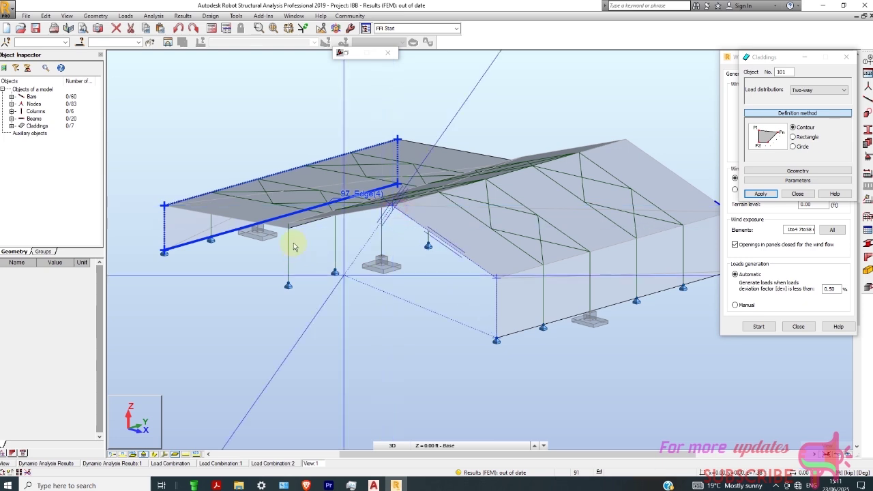
{"action": "scroll", "coordinate": [294, 247], "scroll_direction": "up", "scroll_amount": 1}
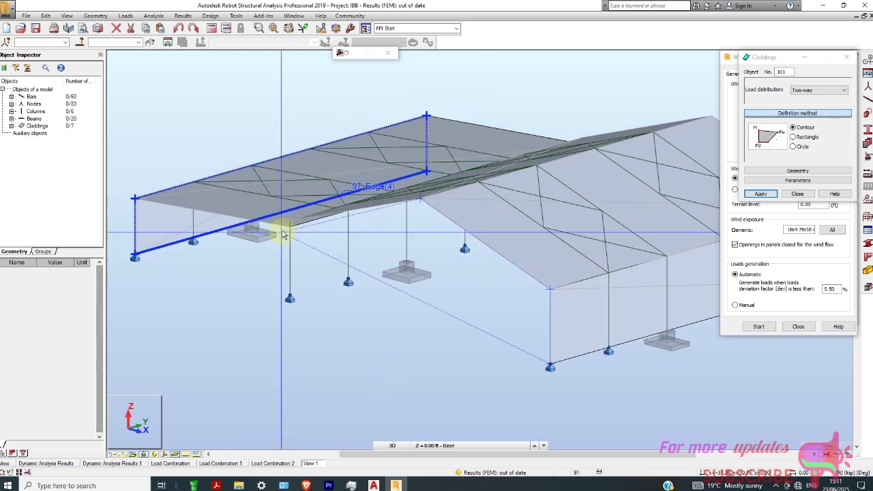
{"action": "left_click", "coordinate": [290, 296]}
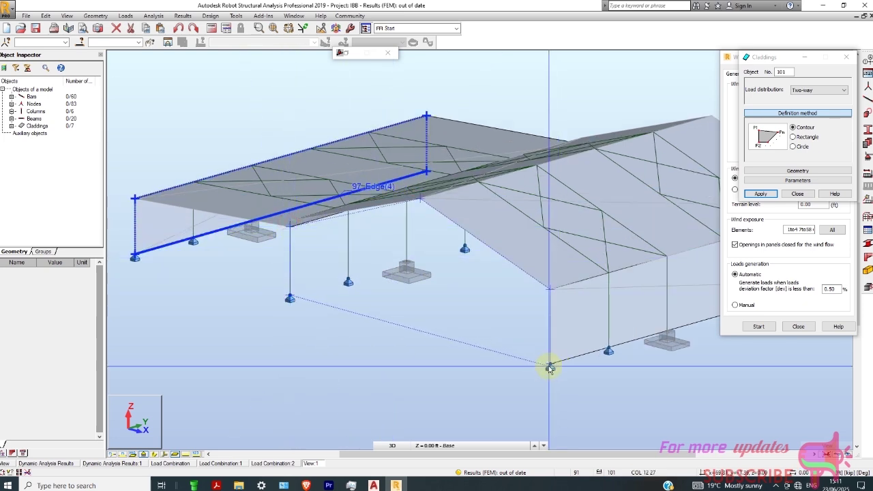
{"action": "left_click", "coordinate": [550, 367]}
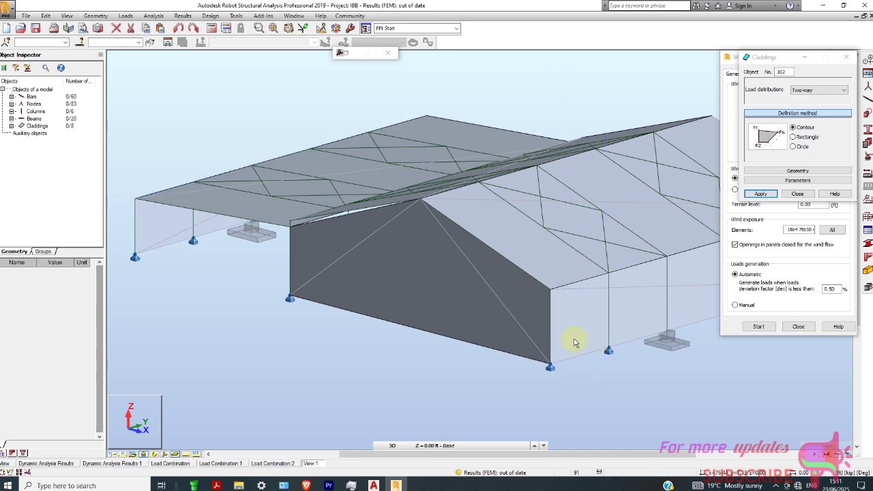
{"action": "scroll", "coordinate": [380, 230], "scroll_direction": "up", "scroll_amount": 4}
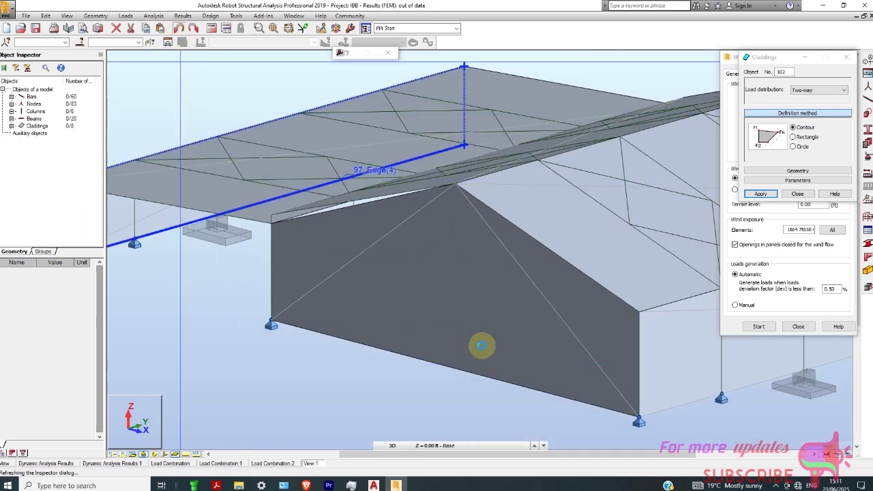
{"action": "key", "text": "ctrl+z"}
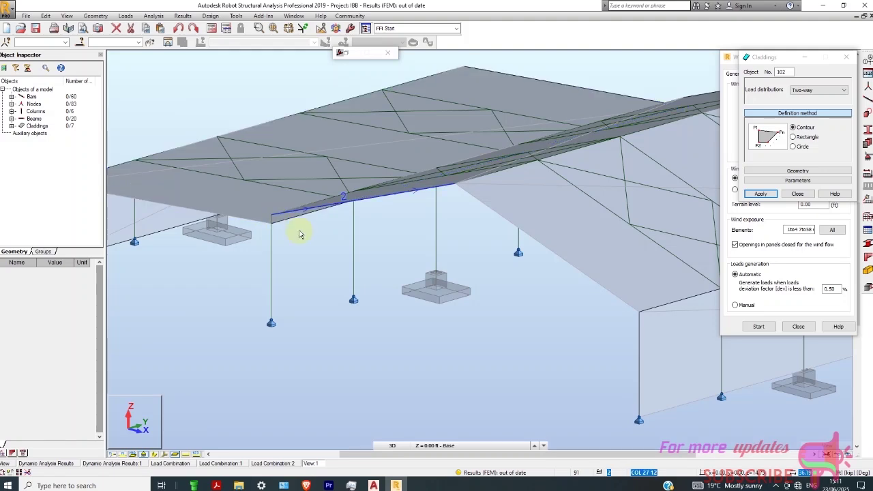
- Add a contour cladding on the opposite gable wall, from the main roof's inner eave over the ridge to the outer eave and both column bases
{"action": "left_click", "coordinate": [795, 129]}
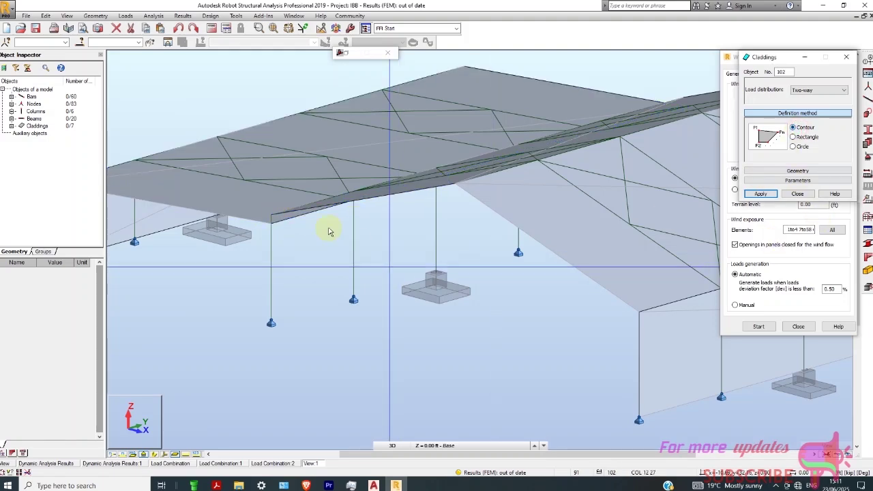
{"action": "left_click", "coordinate": [272, 216]}
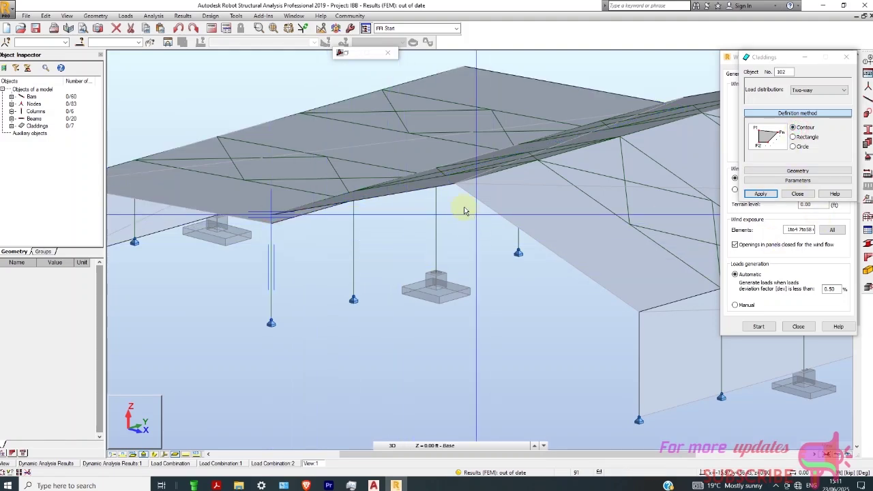
{"action": "left_click", "coordinate": [636, 310]}
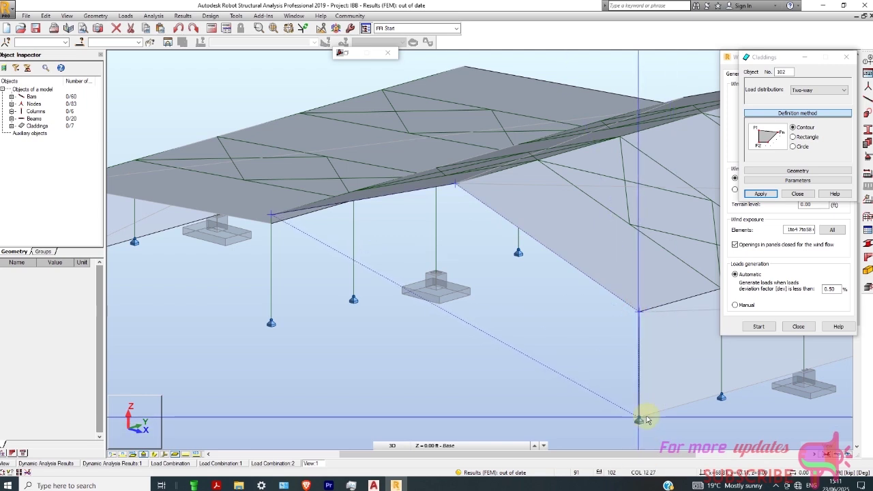
{"action": "left_click", "coordinate": [638, 419]}
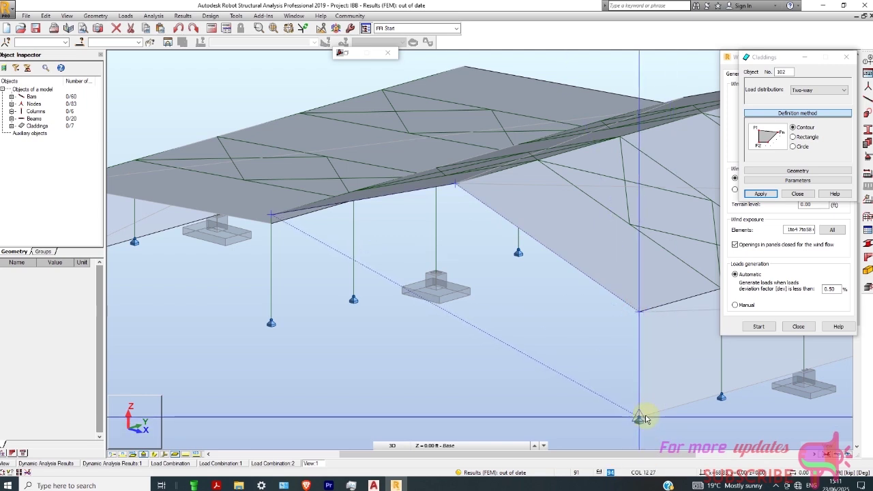
{"action": "left_click", "coordinate": [270, 322]}
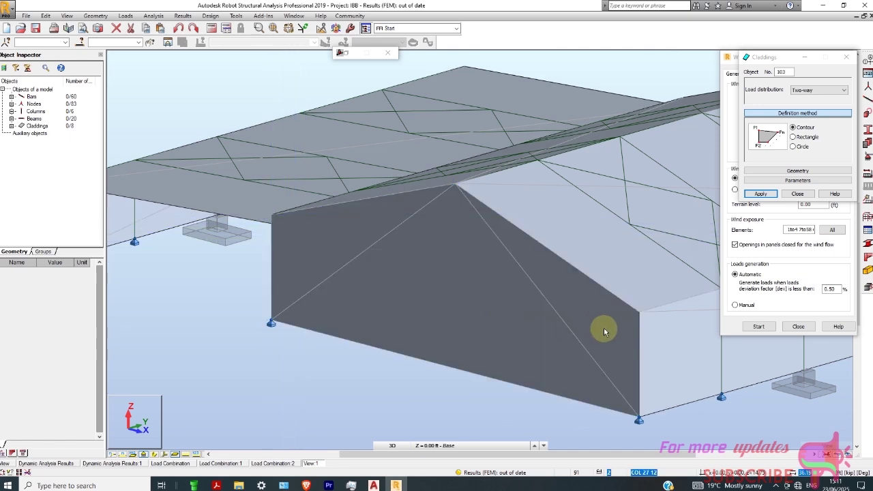
- Add a contour cladding on the lower bay's opposite end wall, through both column bases, the outer eave and the lower roof's connection node
{"action": "middle_click_drag", "start_coordinate": [604, 327], "coordinate": [350, 293], "text": "shift"}
{"action": "scroll", "coordinate": [392, 273], "scroll_direction": "up", "scroll_amount": 5}
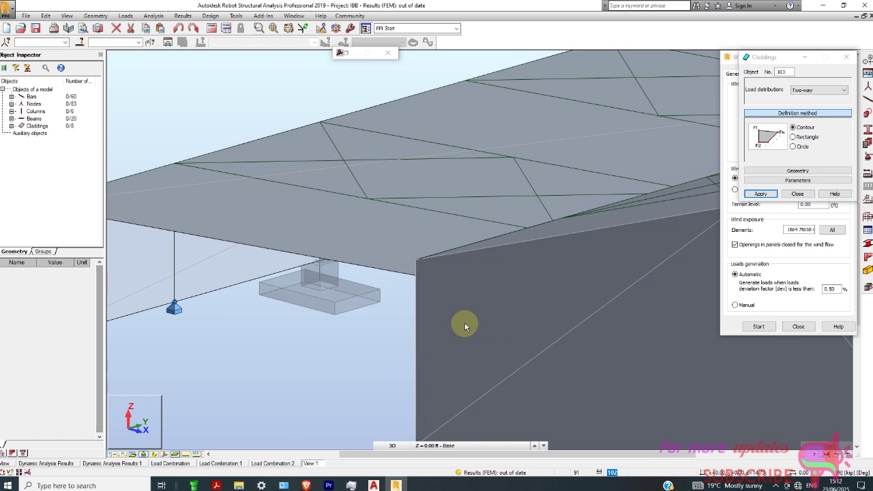
{"action": "scroll", "coordinate": [445, 310], "scroll_direction": "down", "scroll_amount": 1}
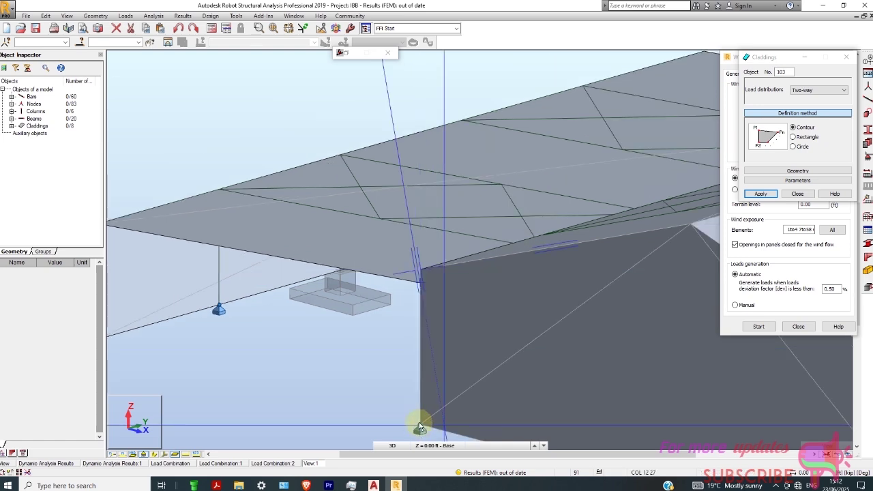
{"action": "scroll", "coordinate": [478, 381], "scroll_direction": "down", "scroll_amount": 2}
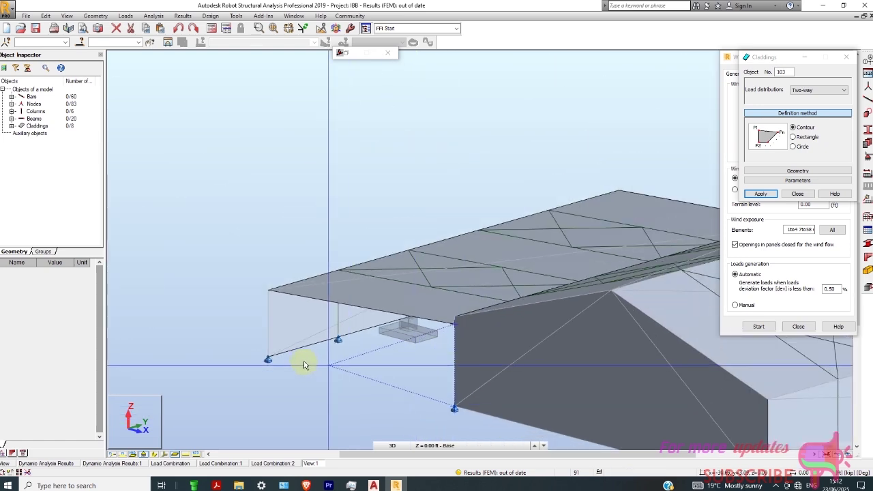
{"action": "left_click", "coordinate": [268, 360]}
{"action": "left_click", "coordinate": [268, 290]}
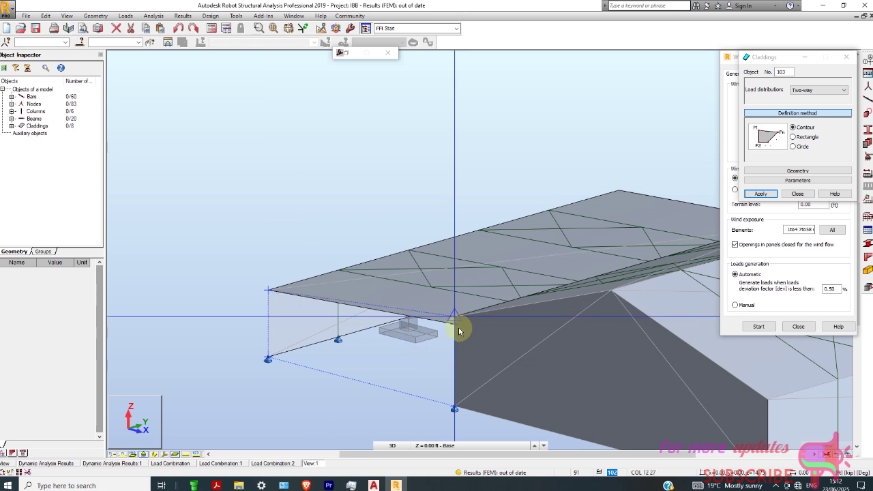
{"action": "scroll", "coordinate": [455, 336], "scroll_direction": "up", "scroll_amount": 2}
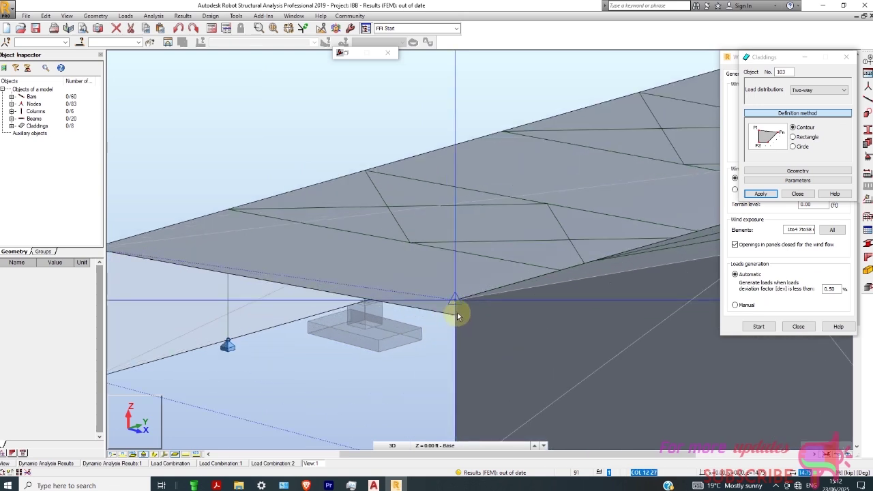
{"action": "scroll", "coordinate": [455, 321], "scroll_direction": "up", "scroll_amount": 1}
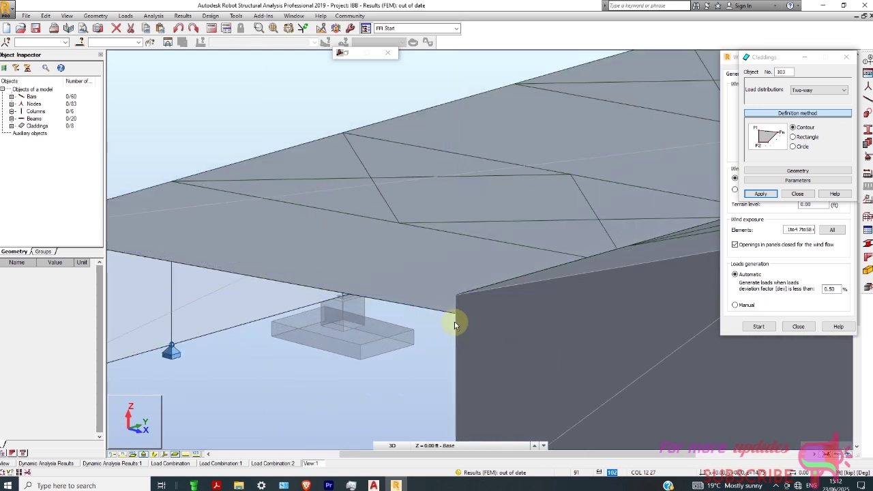
{"action": "scroll", "coordinate": [456, 320], "scroll_direction": "up", "scroll_amount": 1}
{"action": "scroll", "coordinate": [458, 315], "scroll_direction": "up", "scroll_amount": 1}
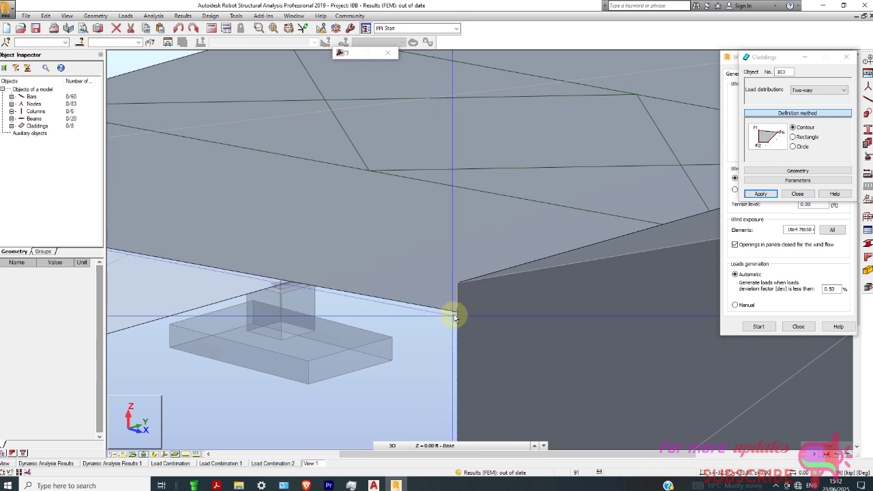
{"action": "left_click", "coordinate": [455, 316]}
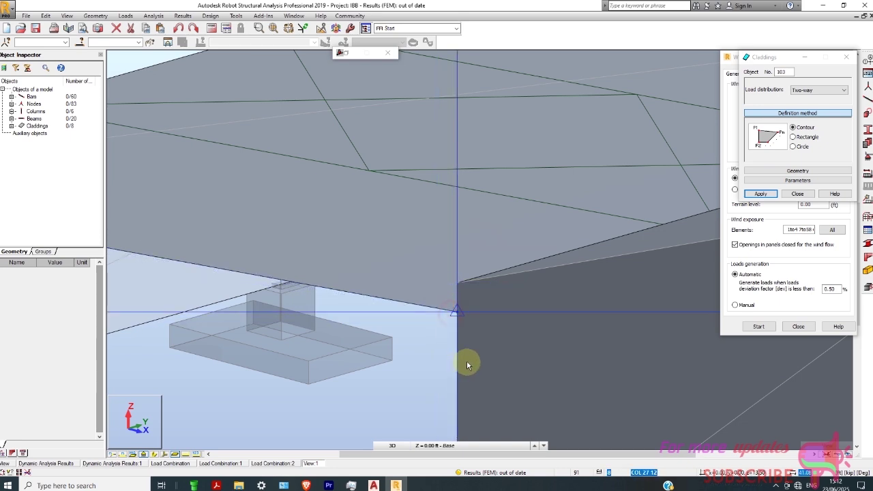
{"action": "scroll", "coordinate": [437, 289], "scroll_direction": "down", "scroll_amount": 2}
{"action": "scroll", "coordinate": [432, 287], "scroll_direction": "down", "scroll_amount": 5}
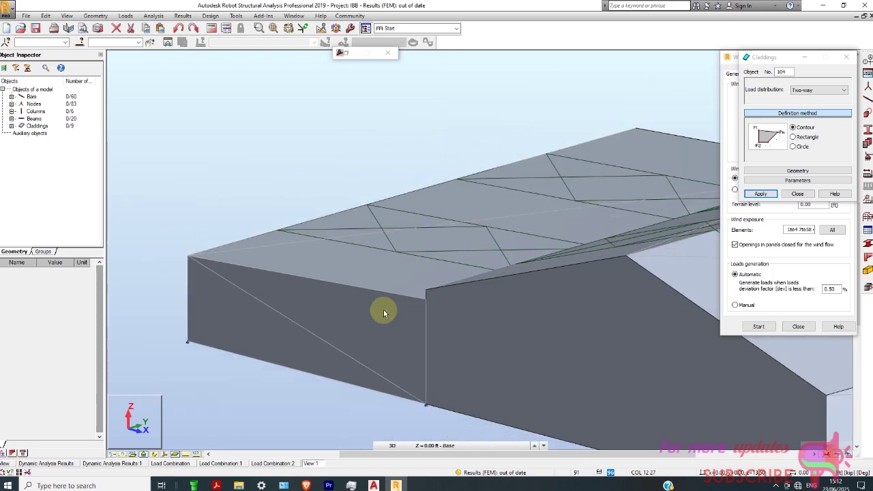
- Add a rectangular cladding over the narrow vertical strip between the lower roof's upper edge and the main roof's inner eave
{"action": "scroll", "coordinate": [342, 317], "scroll_direction": "down", "scroll_amount": 3}
{"action": "middle_click_drag", "start_coordinate": [328, 307], "coordinate": [415, 334], "text": "shift"}
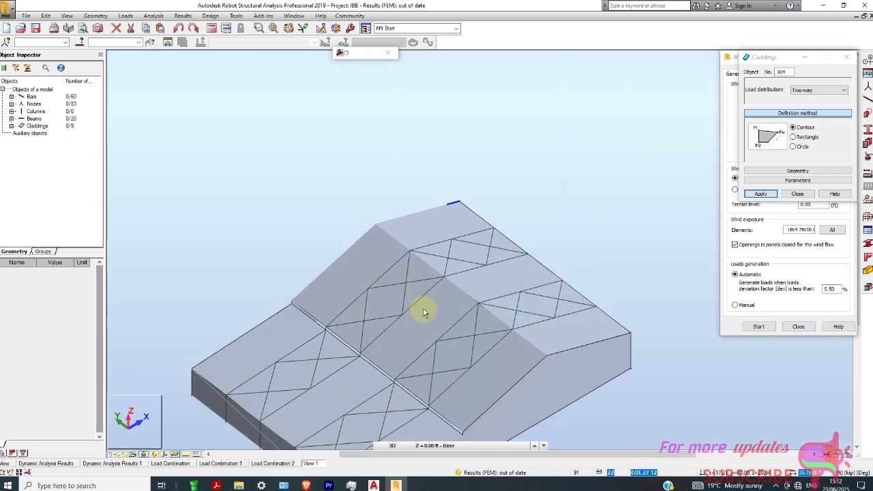
{"action": "middle_click_drag", "start_coordinate": [425, 286], "coordinate": [445, 318], "text": "shift"}
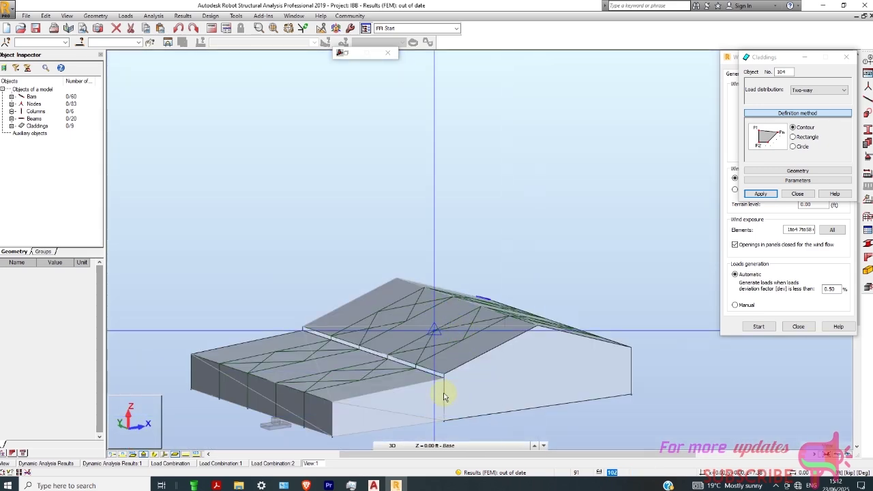
{"action": "scroll", "coordinate": [436, 394], "scroll_direction": "up", "scroll_amount": 3}
{"action": "scroll", "coordinate": [434, 394], "scroll_direction": "up", "scroll_amount": 3}
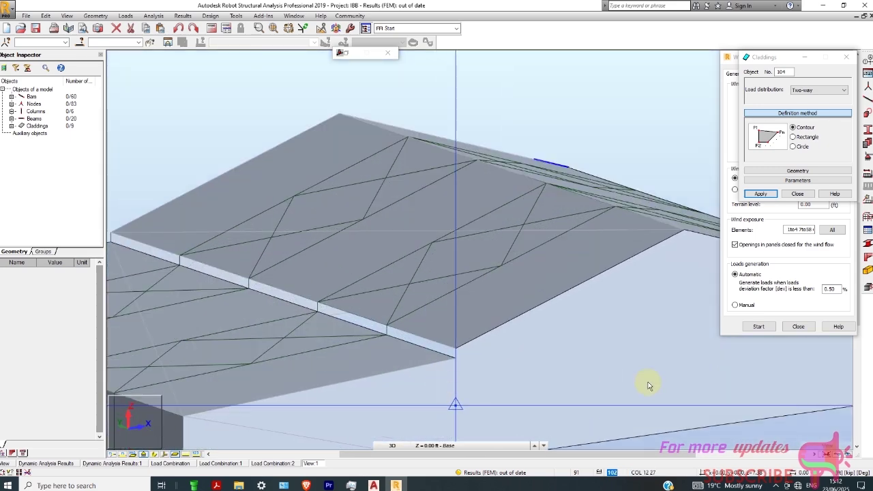
{"action": "left_click", "coordinate": [792, 137]}
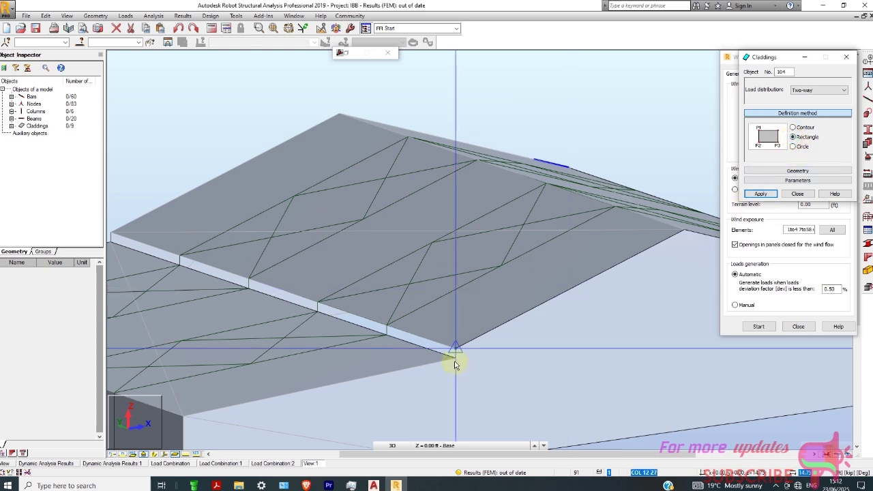
{"action": "scroll", "coordinate": [455, 368], "scroll_direction": "up", "scroll_amount": 2}
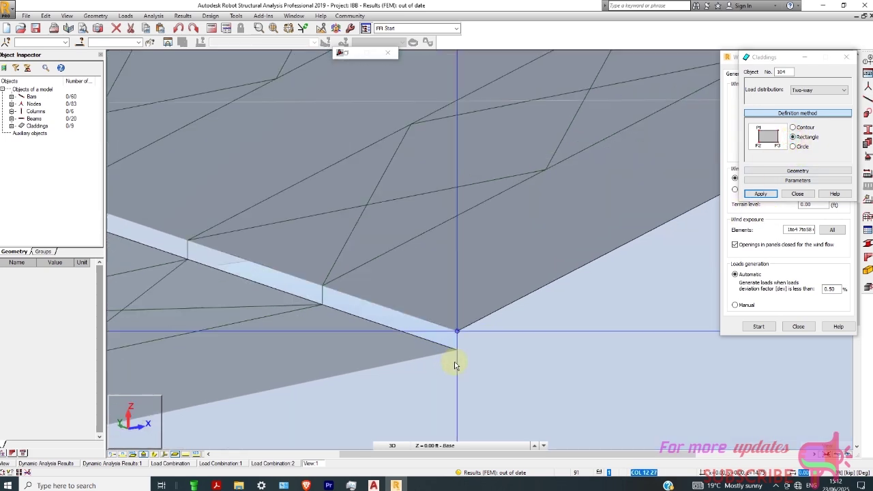
{"action": "scroll", "coordinate": [468, 337], "scroll_direction": "down", "scroll_amount": 3}
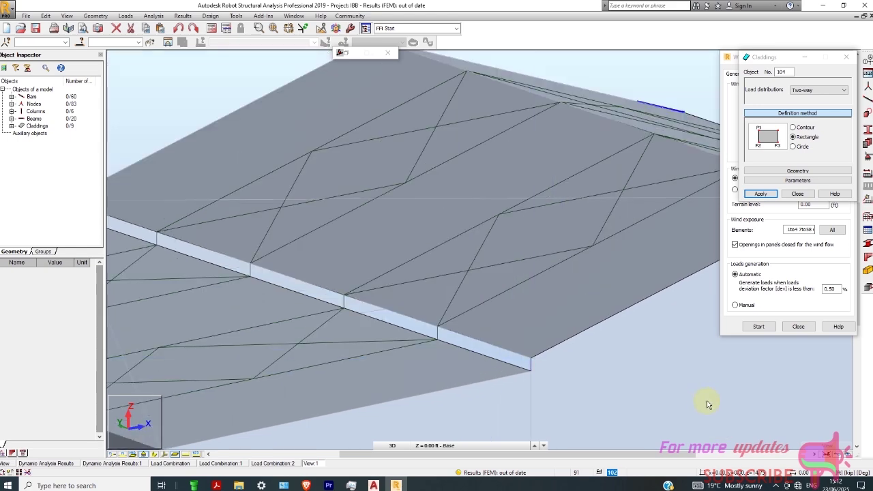
{"action": "left_click", "coordinate": [263, 264]}
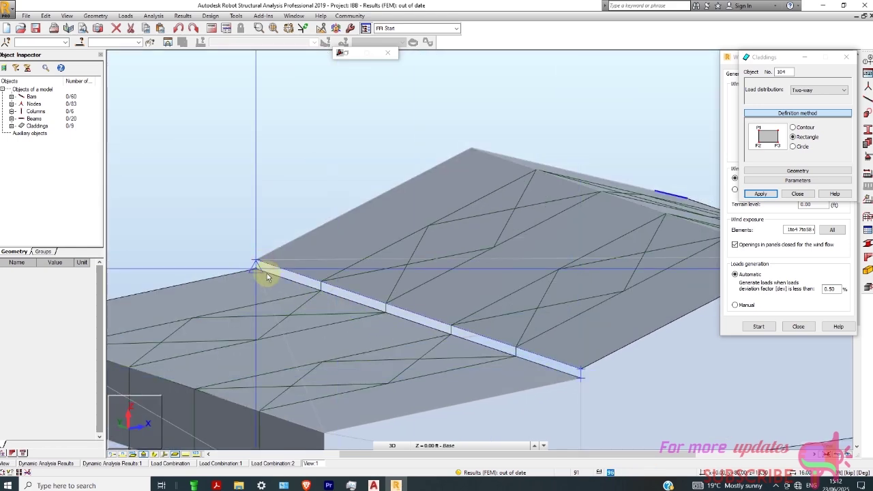
{"action": "scroll", "coordinate": [266, 272], "scroll_direction": "up", "scroll_amount": 1}
{"action": "scroll", "coordinate": [289, 185], "scroll_direction": "down", "scroll_amount": 4}
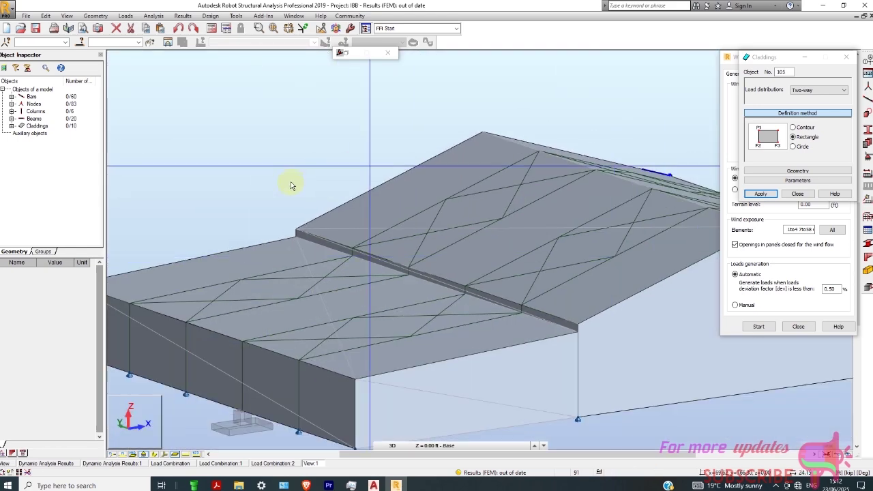
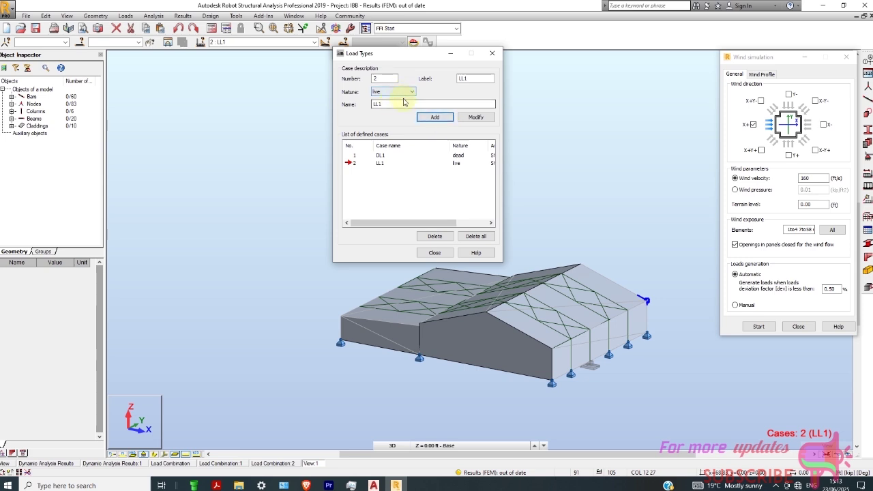
- Add a snow load case SN1 and a wind load case WIND1, and close the load types
{"action": "left_click", "coordinate": [395, 92]}
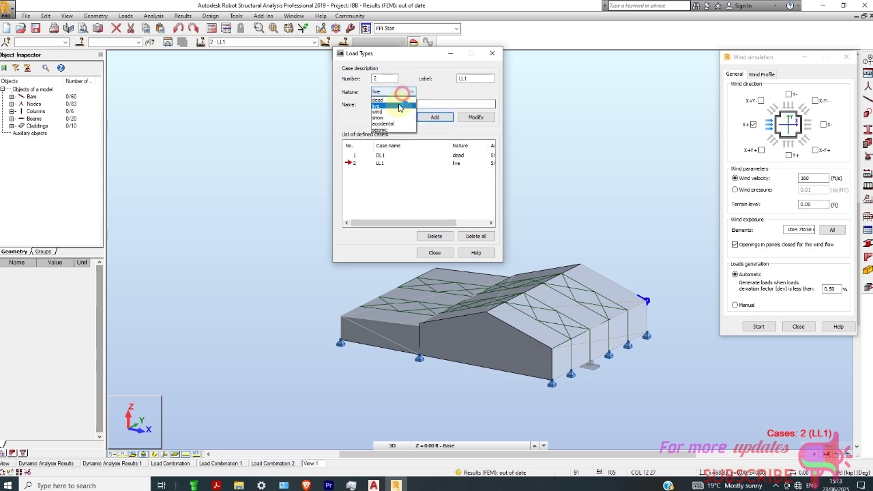
{"action": "left_click", "coordinate": [394, 116]}
{"action": "left_click", "coordinate": [430, 118]}
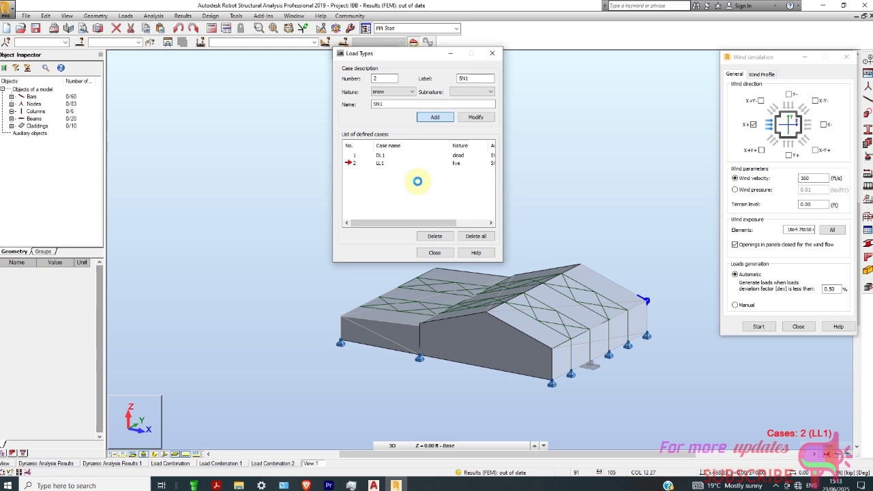
{"action": "left_click", "coordinate": [390, 92]}
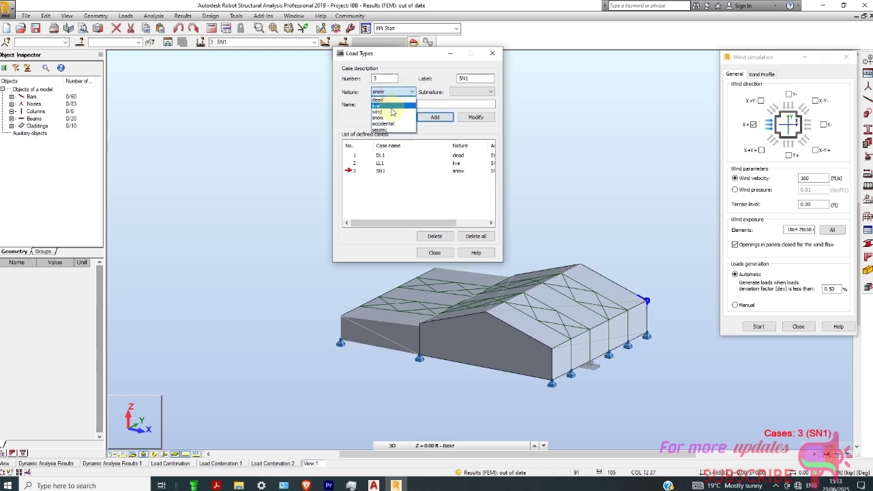
{"action": "left_click", "coordinate": [392, 112]}
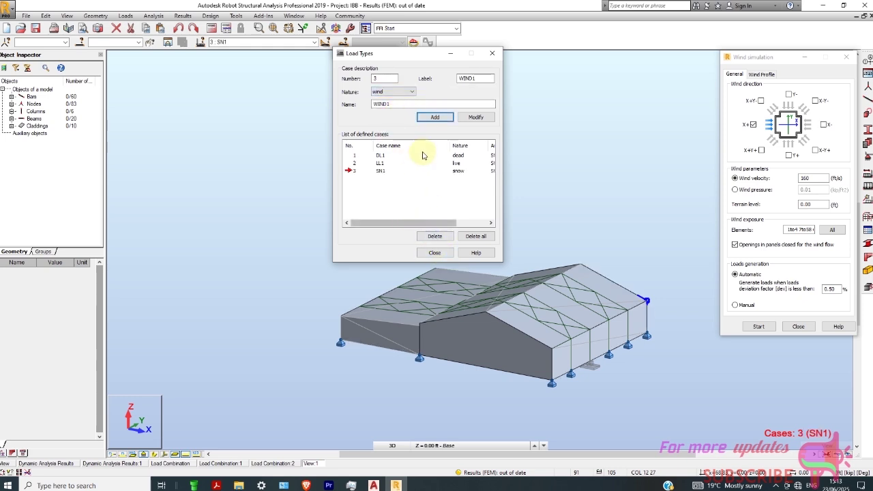
{"action": "left_click", "coordinate": [434, 116]}
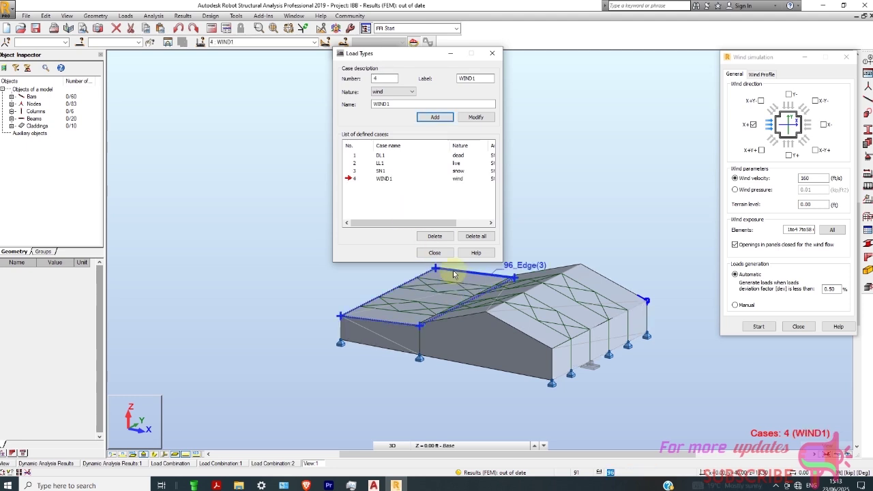
{"action": "left_click", "coordinate": [434, 252]}
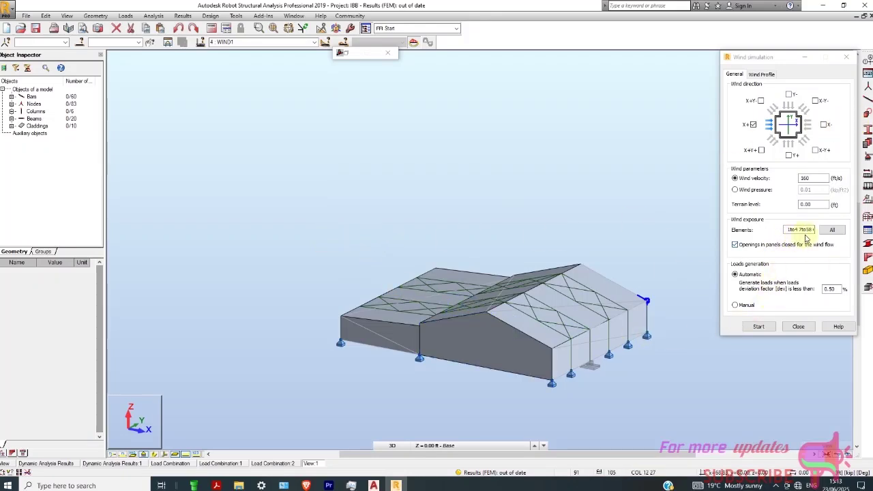
- Clear the wind exposure elements and select all claddings sharing the material of the main bay's gable wall cladding
{"action": "left_click", "coordinate": [808, 229]}
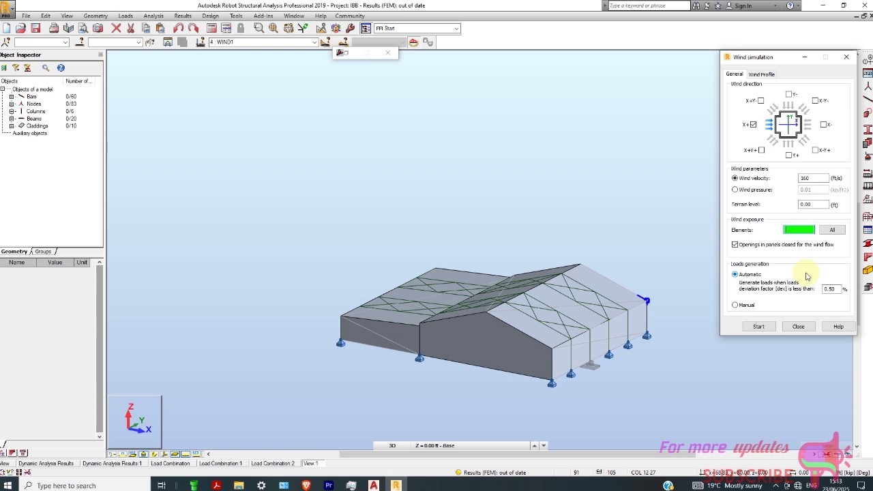
{"action": "right_click", "coordinate": [620, 164]}
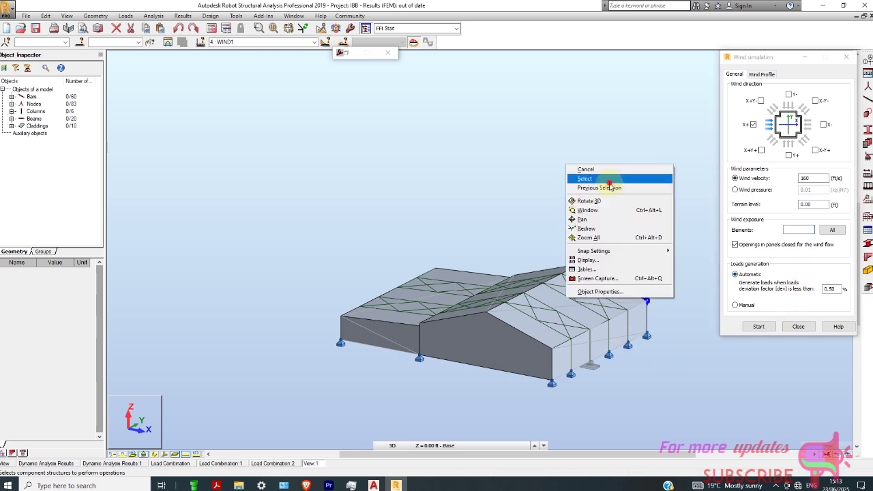
{"action": "left_click", "coordinate": [608, 179]}
{"action": "left_click", "coordinate": [500, 351]}
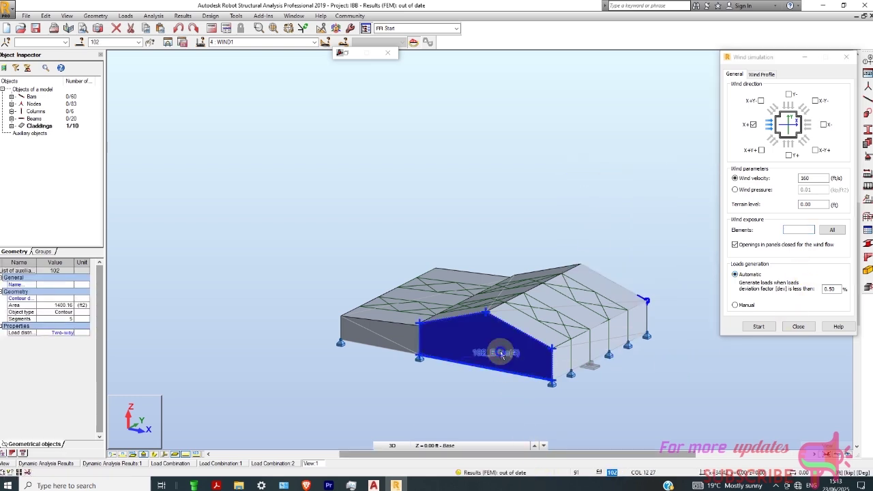
{"action": "right_click", "coordinate": [500, 353]}
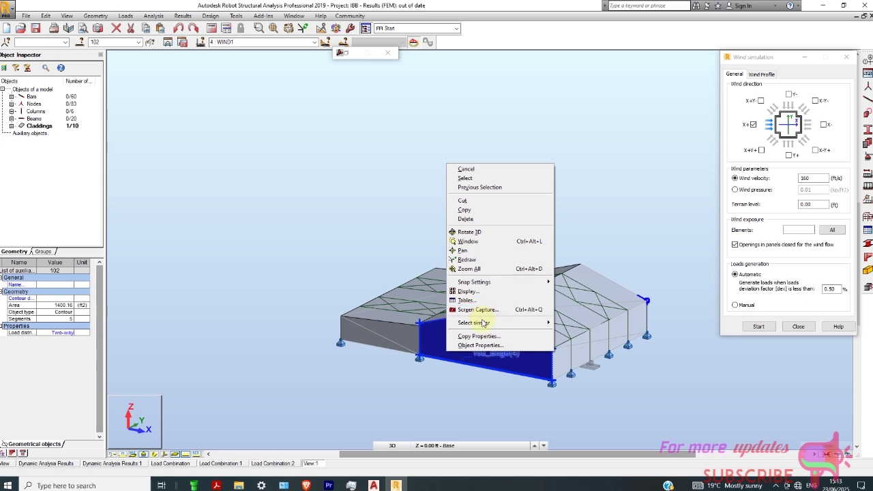
{"action": "mouse_move", "coordinate": [482, 323]}
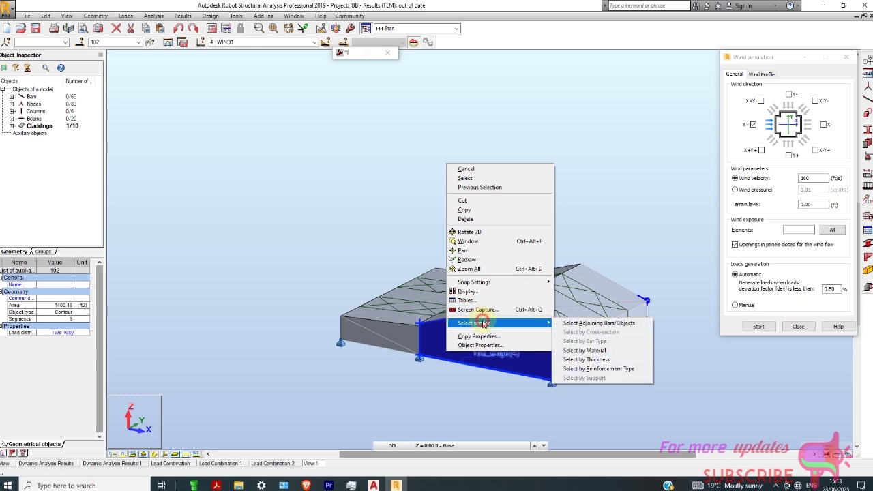
{"action": "left_click", "coordinate": [576, 350]}
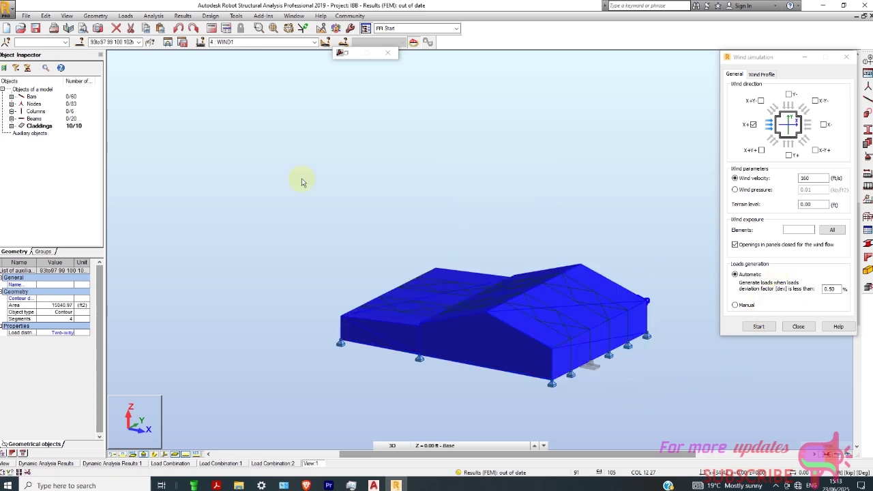
{"action": "left_click", "coordinate": [120, 42]}
{"action": "key", "text": "super+c"}
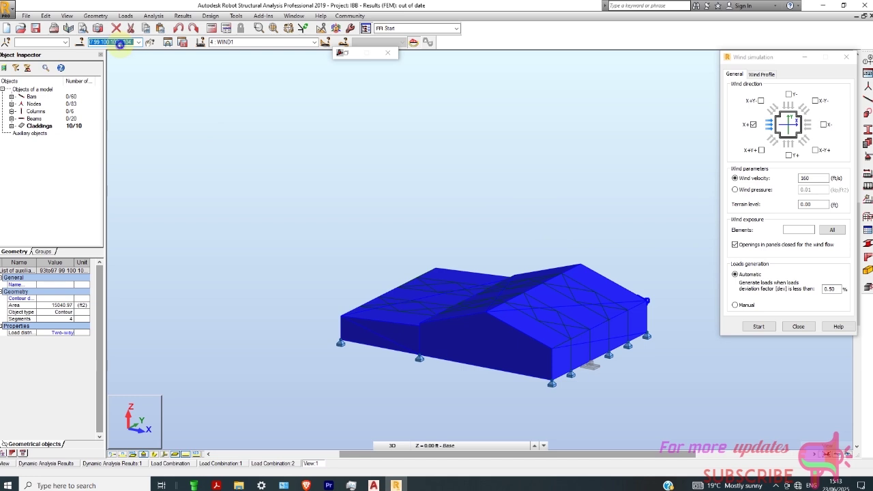
{"action": "right_click", "coordinate": [119, 43]}
{"action": "left_click", "coordinate": [86, 82]}
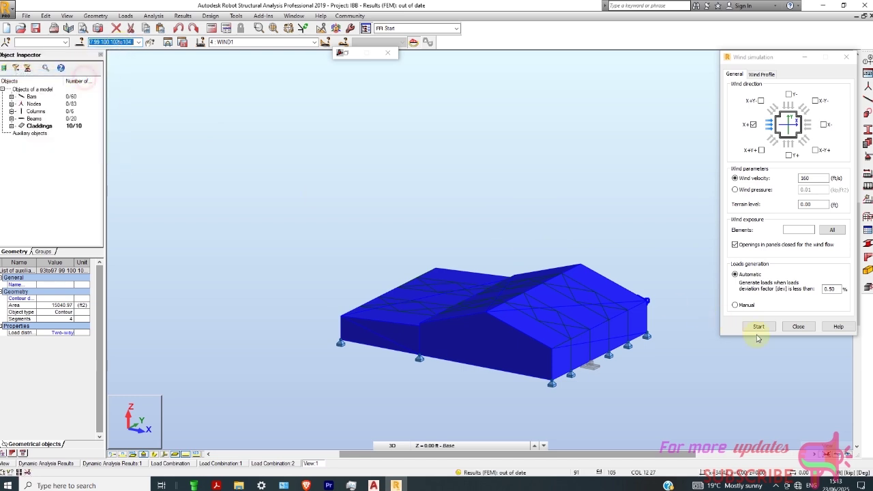
{"action": "right_click", "coordinate": [796, 232]}
{"action": "left_click", "coordinate": [756, 270]}
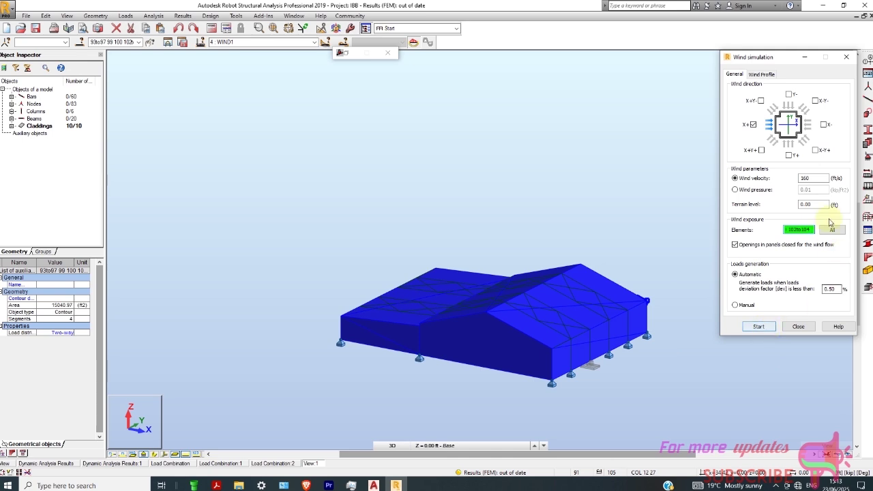
- Enable the Y-, Y+ and X- wind directions in addition to X+ and start the wind simulation
{"action": "left_click", "coordinate": [789, 94]}
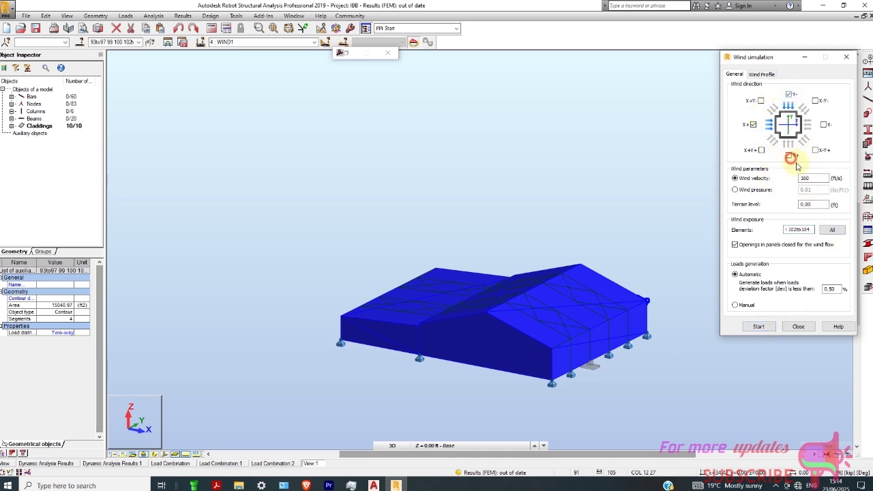
{"action": "left_click", "coordinate": [790, 156]}
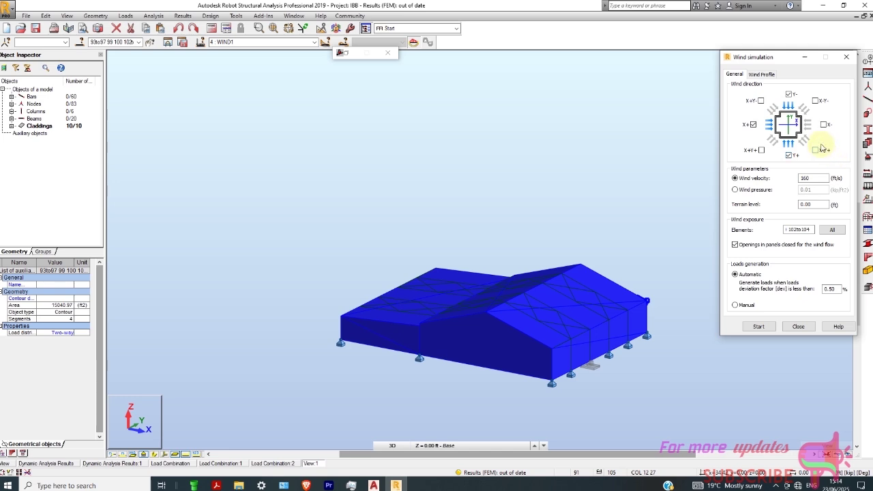
{"action": "left_click", "coordinate": [823, 125]}
{"action": "left_click", "coordinate": [763, 74]}
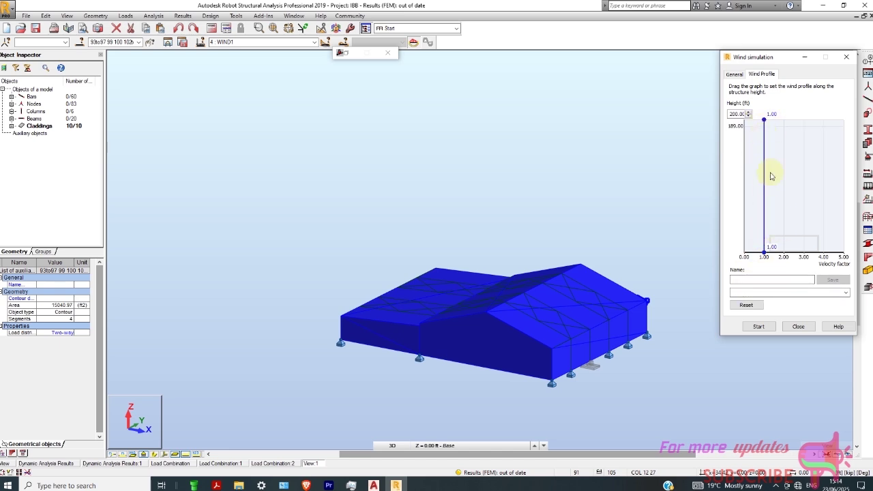
{"action": "left_click", "coordinate": [734, 74]}
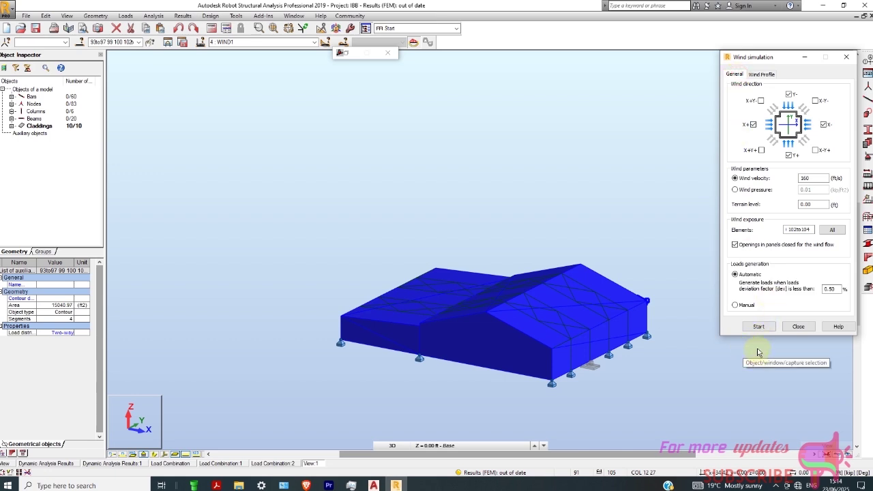
{"action": "left_click", "coordinate": [767, 330]}
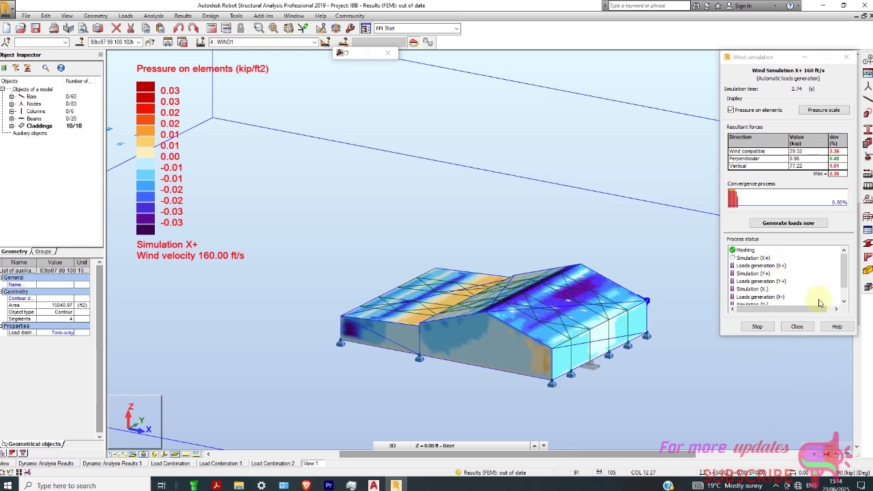
- Examine the running simulation's process status list and the pressure map on the building's claddings
{"action": "left_click", "coordinate": [846, 296]}
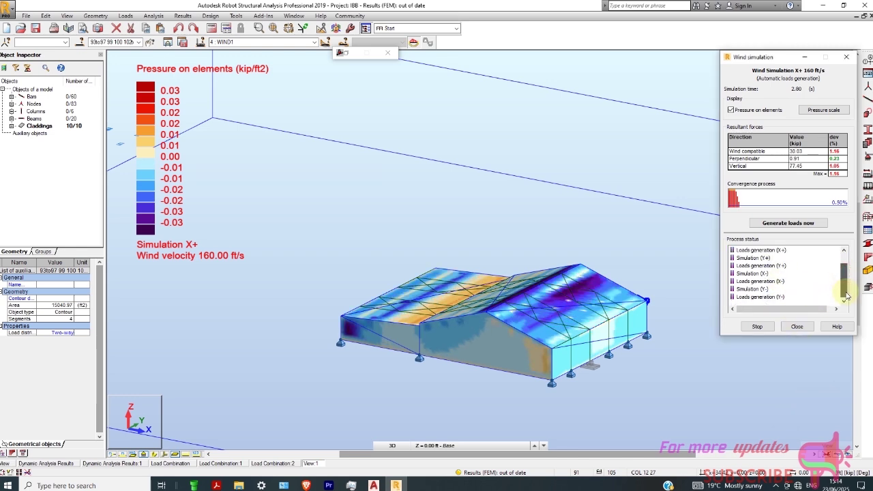
{"action": "left_click_drag", "start_coordinate": [846, 295], "coordinate": [852, 270]}
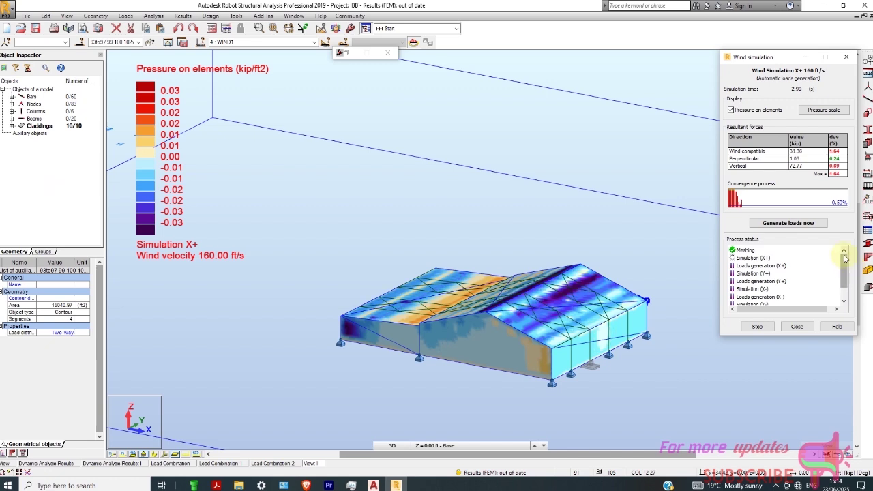
{"action": "scroll", "coordinate": [829, 270], "scroll_direction": "down", "scroll_amount": 1}
{"action": "scroll", "coordinate": [811, 290], "scroll_direction": "up", "scroll_amount": 1}
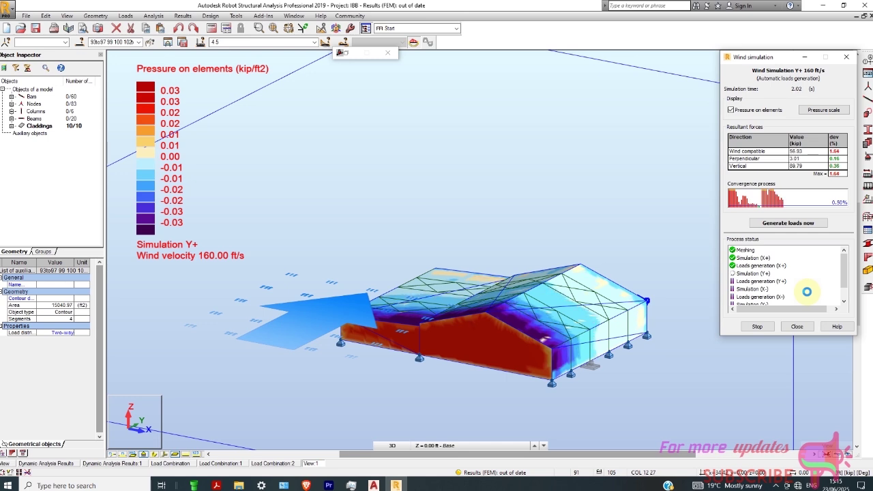
{"action": "scroll", "coordinate": [864, 429], "scroll_direction": "up", "scroll_amount": 1}
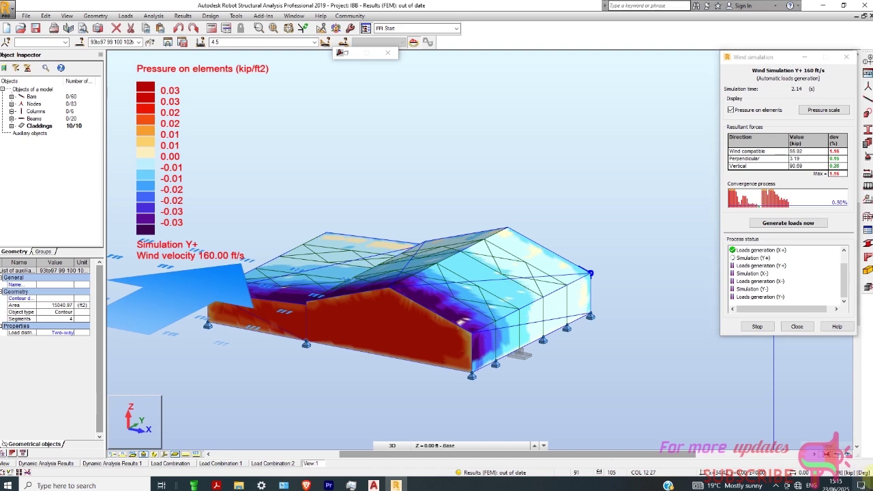
- Capture a screen snip of the whole window showing the X- wind simulation and open it in Snip & Sketch
{"action": "left_click", "coordinate": [860, 484]}
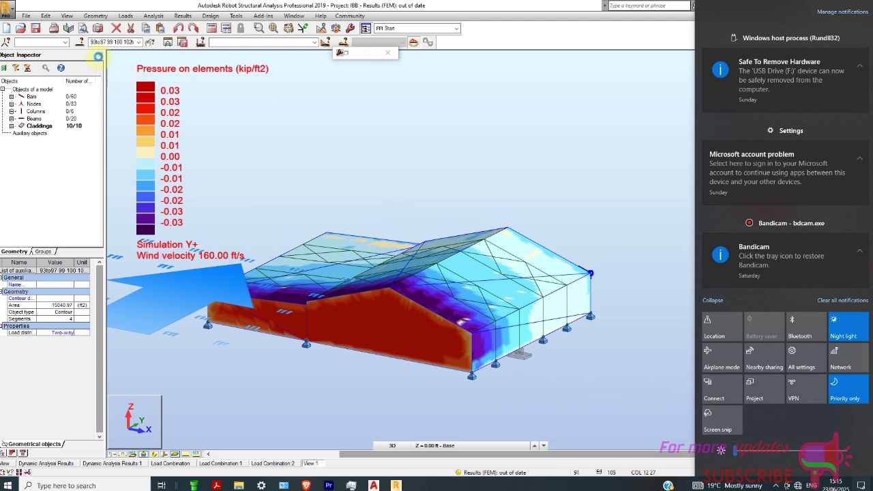
{"action": "left_click", "coordinate": [8, 8]}
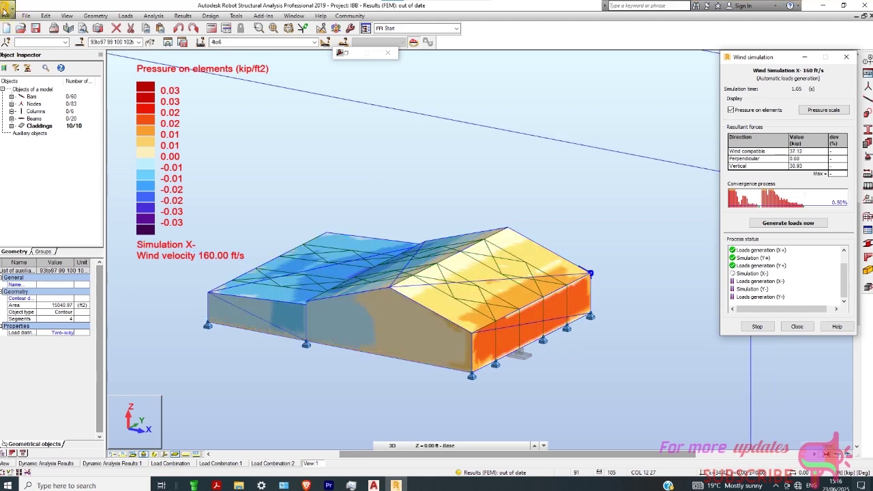
{"action": "key", "text": "super+shift+s"}
{"action": "left_click_drag", "start_coordinate": [3, 3], "coordinate": [871, 475]}
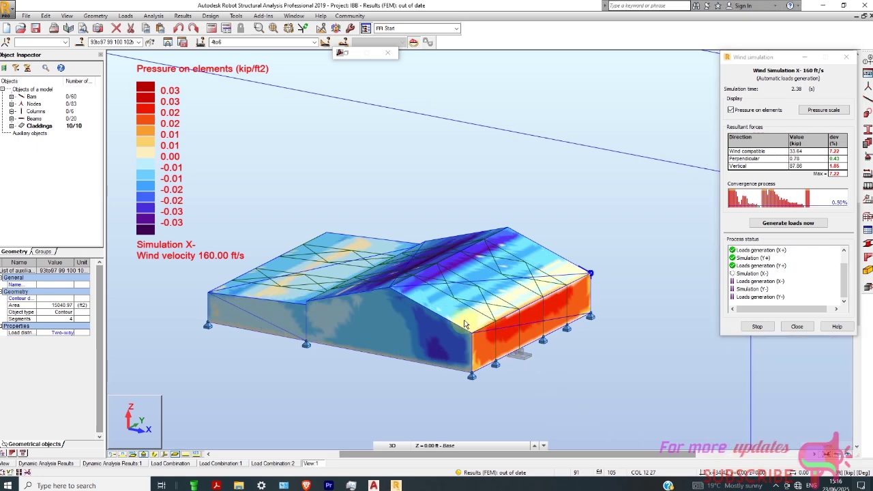
{"action": "key", "text": "super+shift+s"}
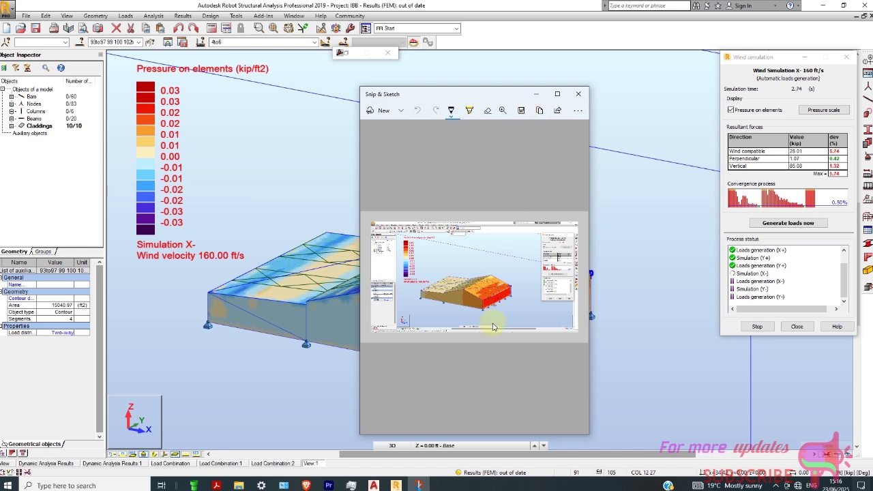
- Save the X- simulation snip to the Desktop as a JPG under the suggested name and close Snip & Sketch
{"action": "left_click", "coordinate": [520, 109]}
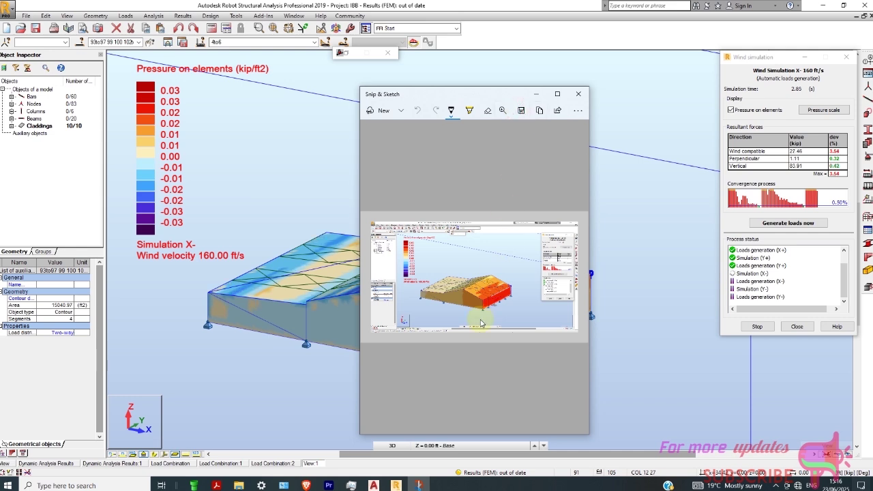
{"action": "left_click", "coordinate": [521, 110]}
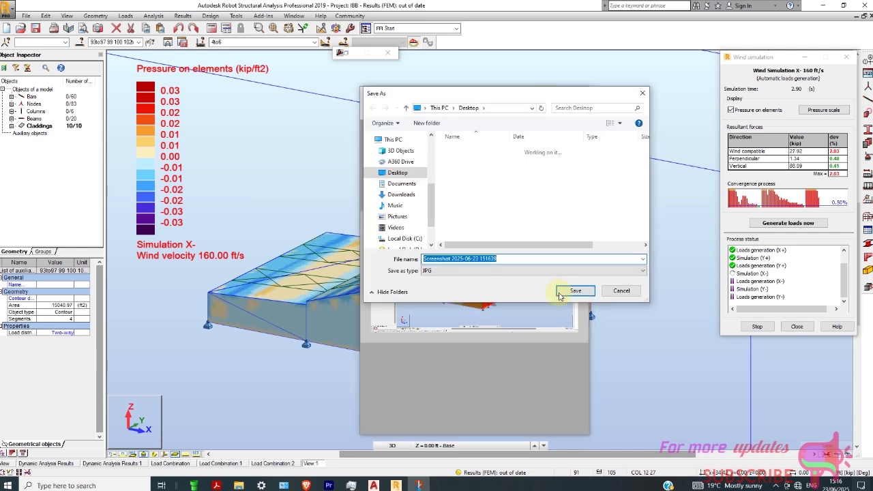
{"action": "left_click", "coordinate": [562, 292]}
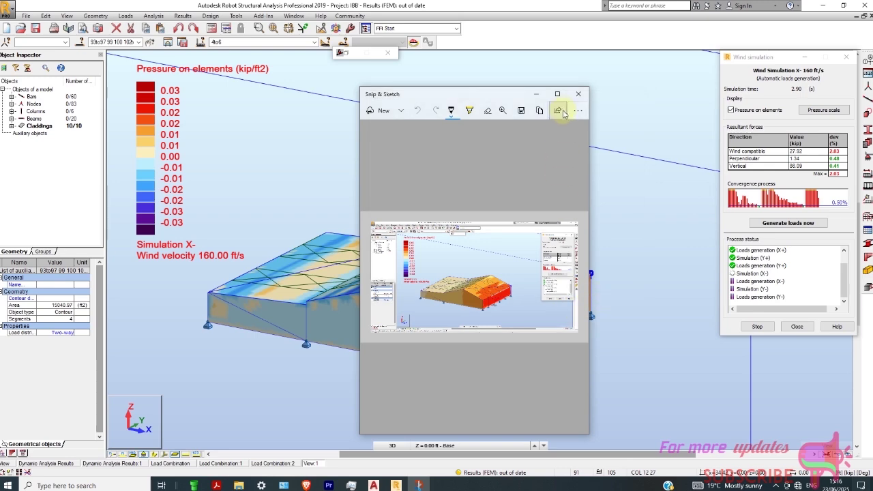
{"action": "left_click", "coordinate": [578, 93]}
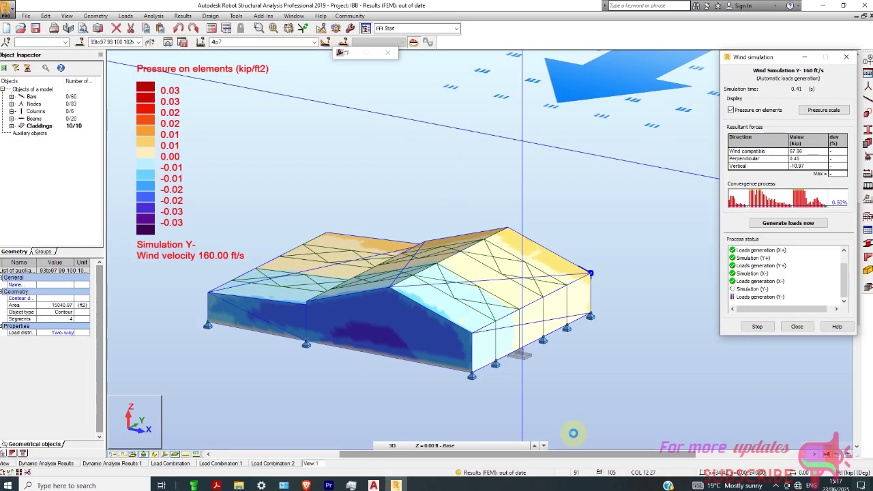
- Capture a full-screen snip of the Y- wind simulation with the wind arrow in view and open it in Snip & Sketch
{"action": "scroll", "coordinate": [530, 356], "scroll_direction": "down", "scroll_amount": 2}
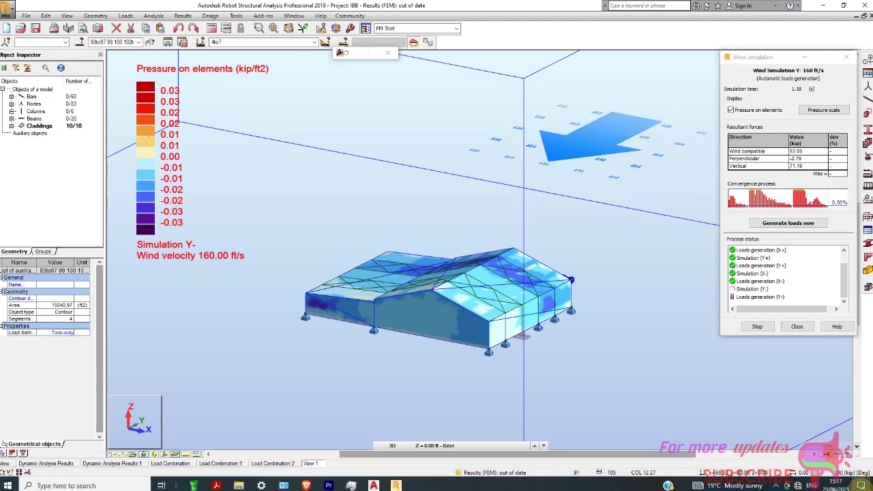
{"action": "key", "text": "super+a"}
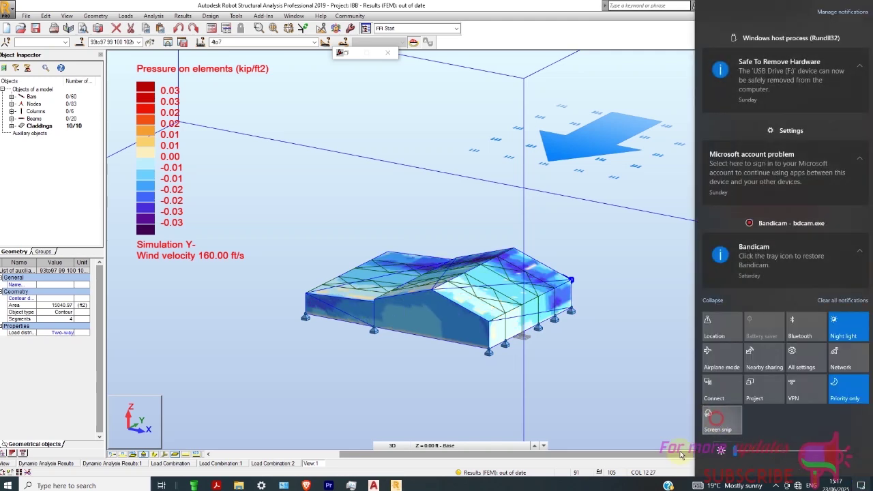
{"action": "key", "text": "Escape"}
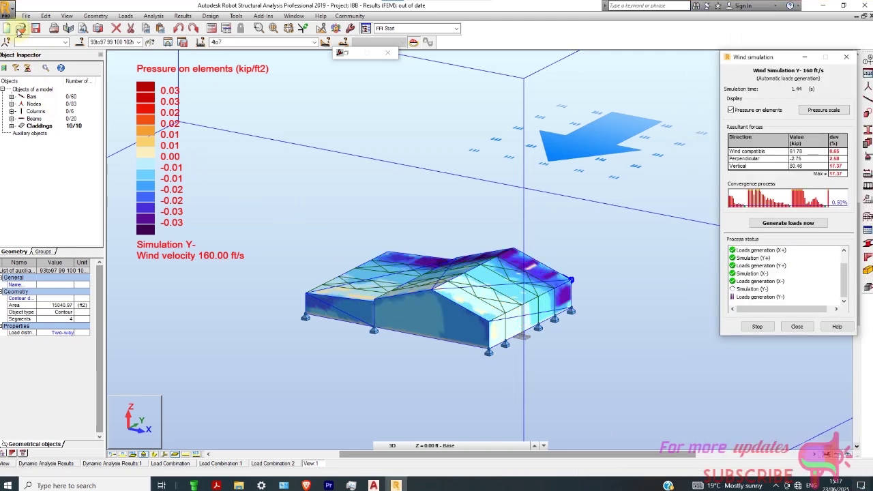
{"action": "key", "text": "super+shift+s"}
{"action": "left_click_drag", "start_coordinate": [6, 1], "coordinate": [872, 489]}
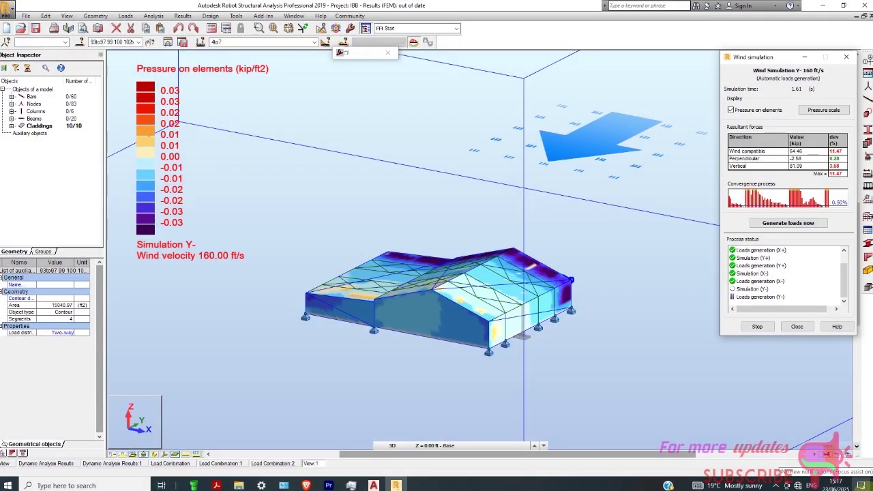
{"action": "left_click", "coordinate": [809, 438]}
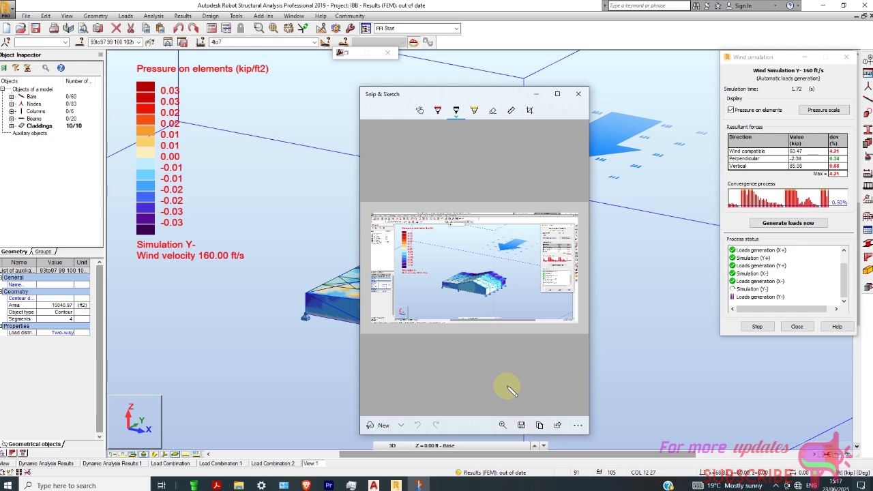
- Save the Y- simulation snip to the Desktop as a JPG named WID and close Snip & Sketch
{"action": "key", "text": "ctrl+s"}
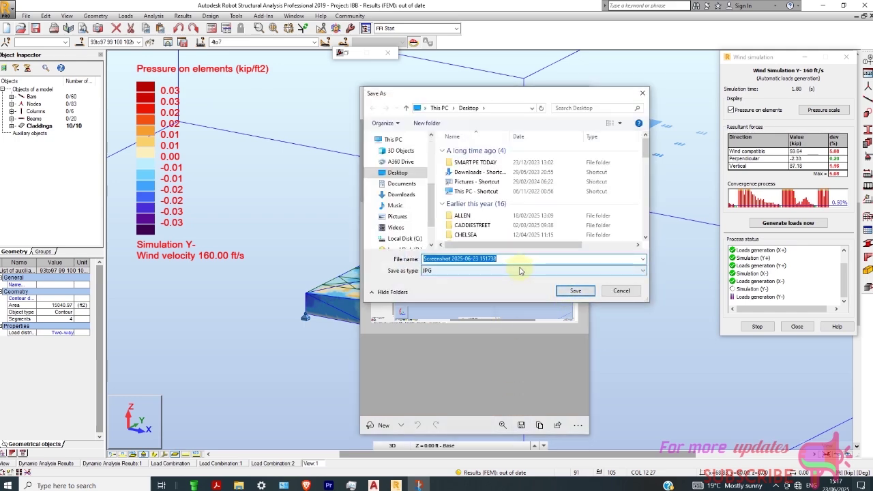
{"action": "type", "text": "WID"}
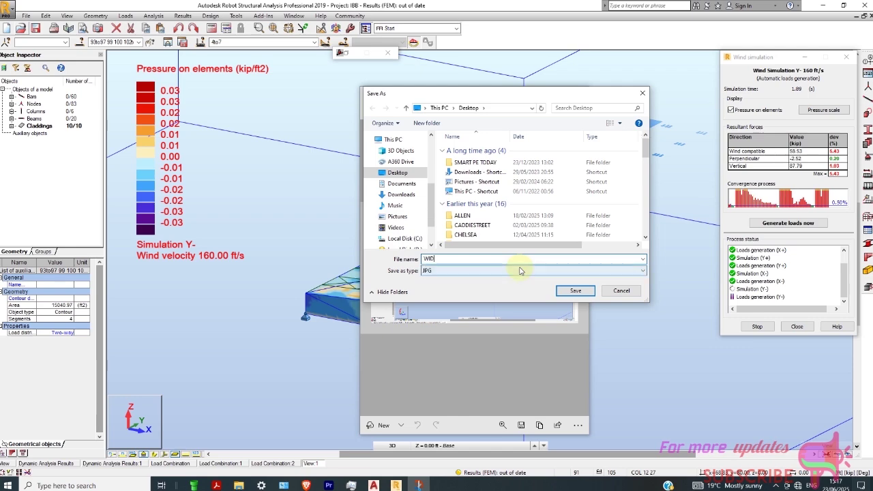
{"action": "left_click", "coordinate": [563, 290]}
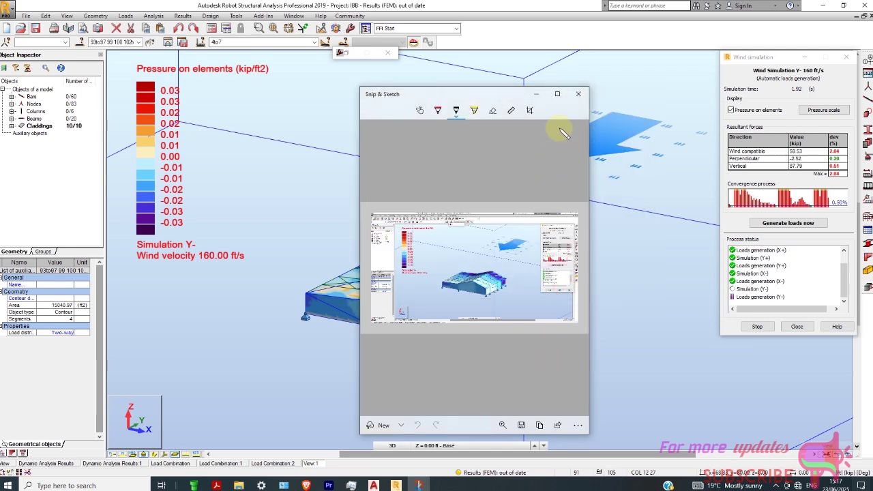
{"action": "left_click", "coordinate": [581, 93]}
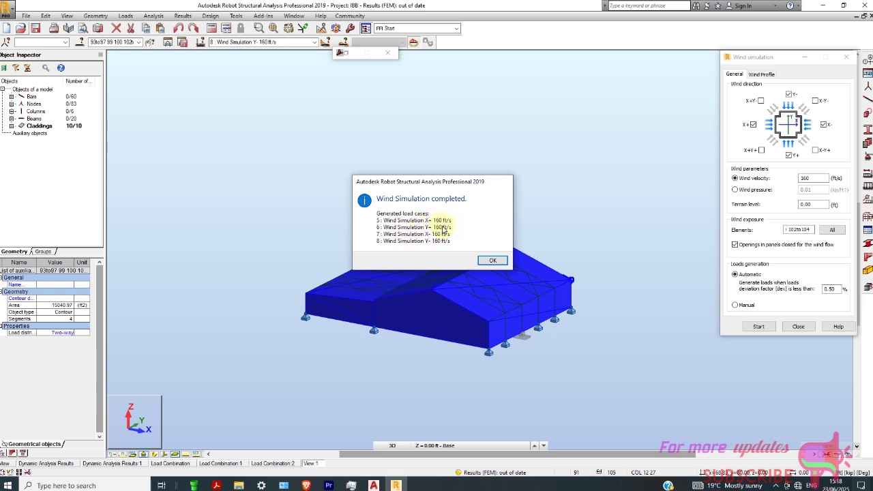
- Dismiss the simulation completion report, close the wind simulation settings and clear the cladding selection
{"action": "left_click", "coordinate": [495, 262]}
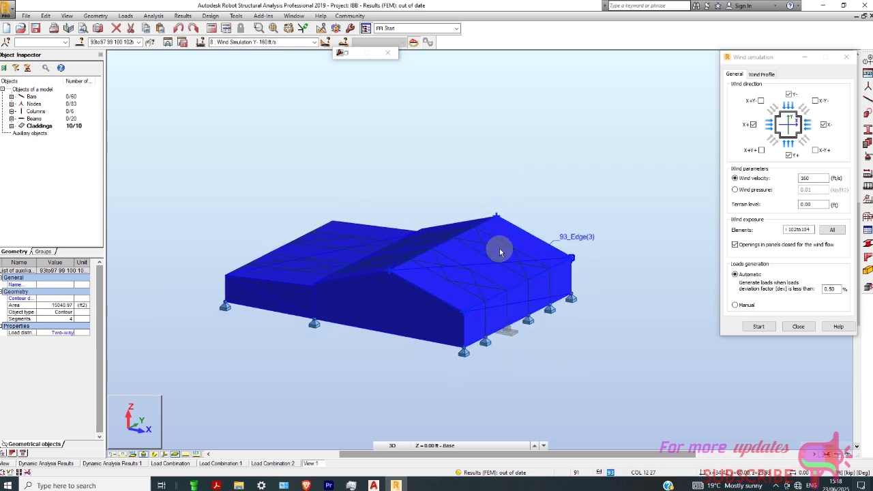
{"action": "left_click", "coordinate": [796, 326]}
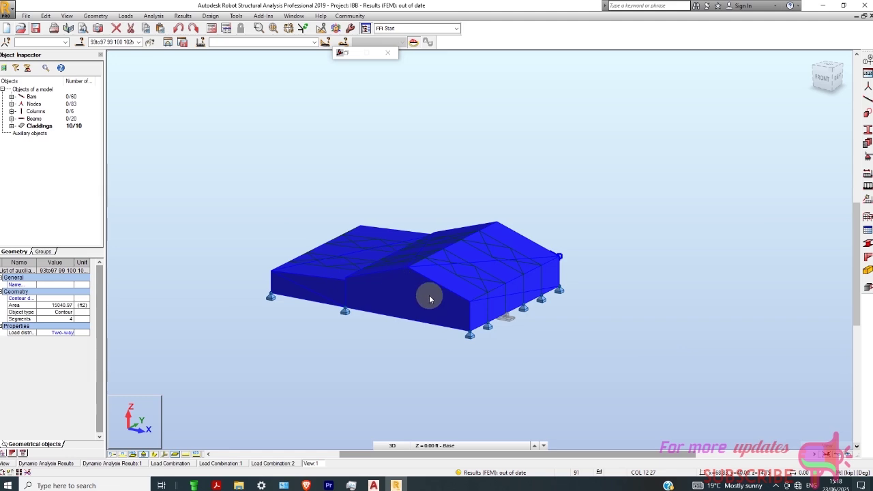
{"action": "left_click", "coordinate": [489, 289]}
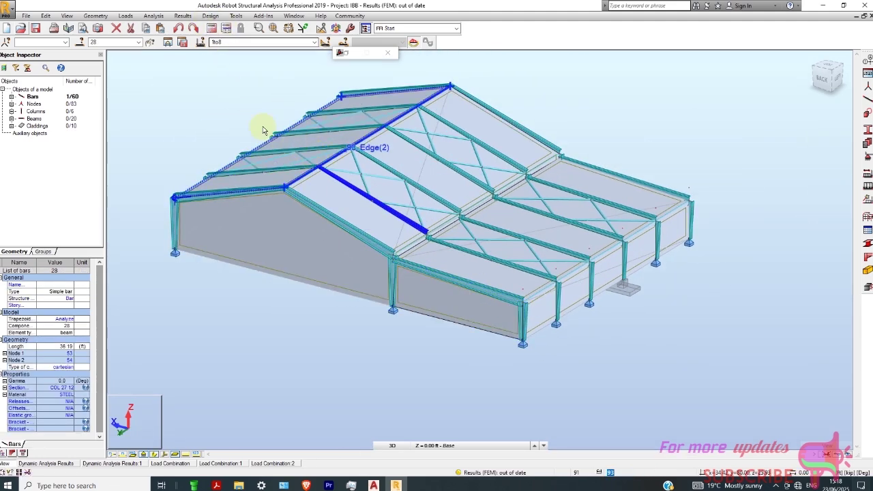
- Open the load definition settings with the load symbols displayed on the frame model
{"action": "left_click", "coordinate": [210, 15]}
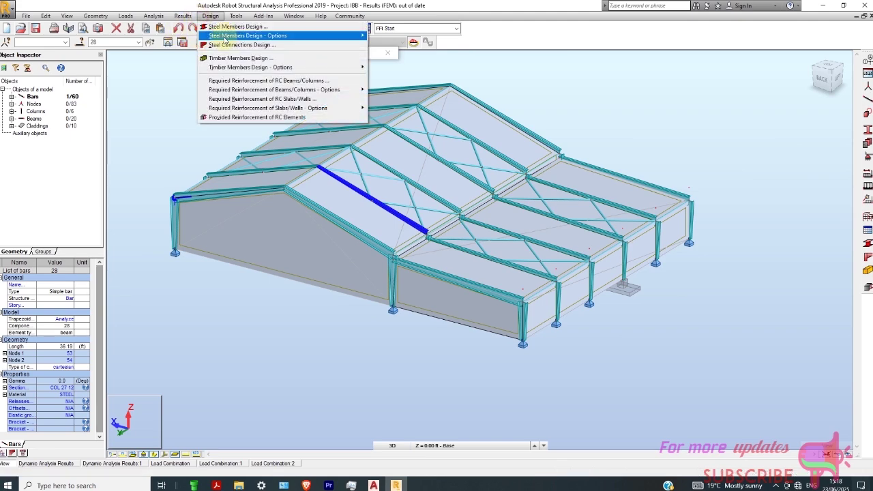
{"action": "left_click", "coordinate": [133, 14]}
{"action": "left_click", "coordinate": [131, 15]}
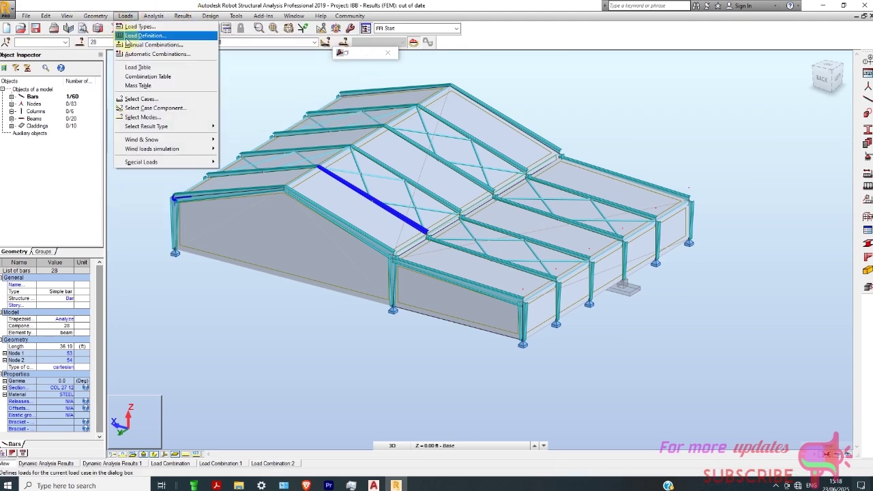
{"action": "left_click", "coordinate": [130, 41]}
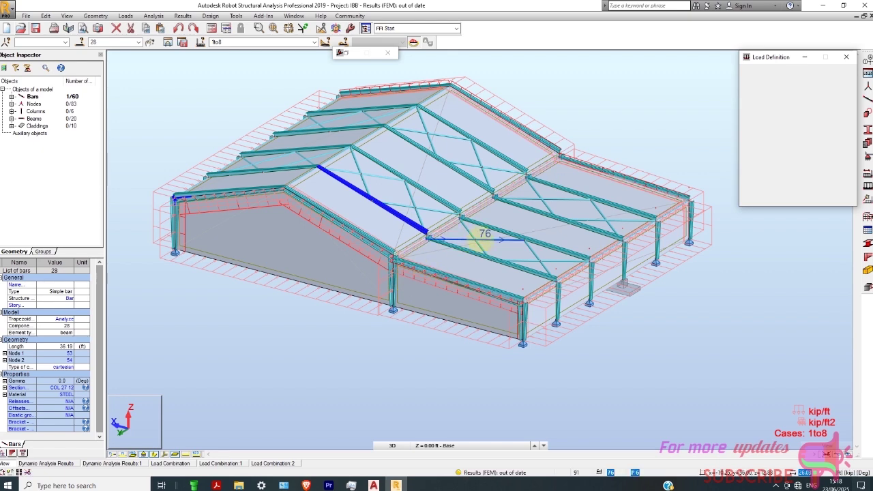
{"action": "scroll", "coordinate": [458, 349], "scroll_direction": "down", "scroll_amount": 1}
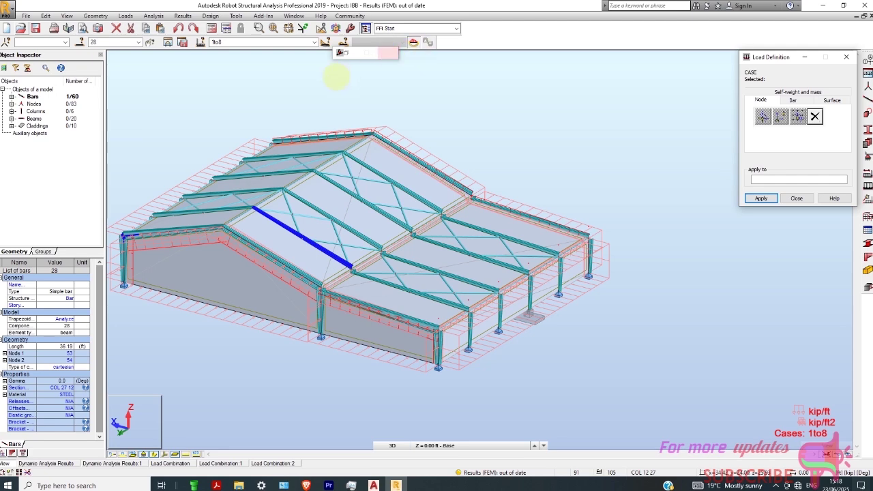
- Switch the workspace from the Start layout to the Loads layout
{"action": "left_click", "coordinate": [127, 15]}
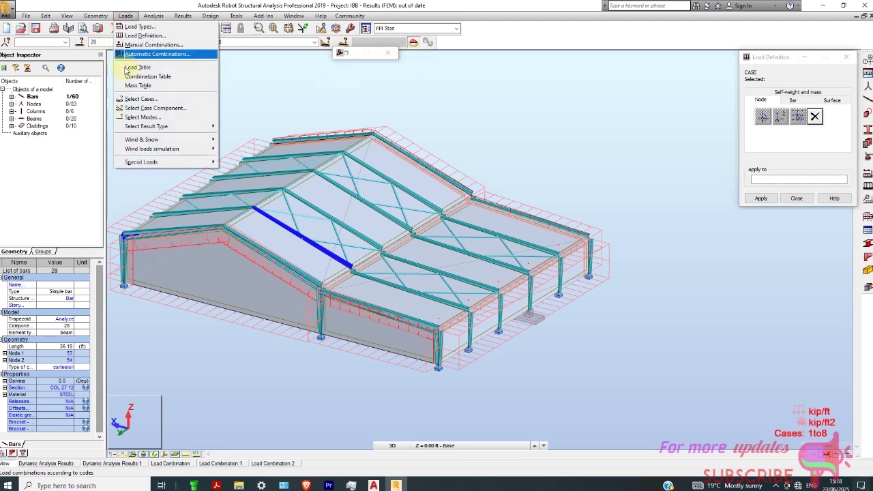
{"action": "left_click", "coordinate": [419, 30]}
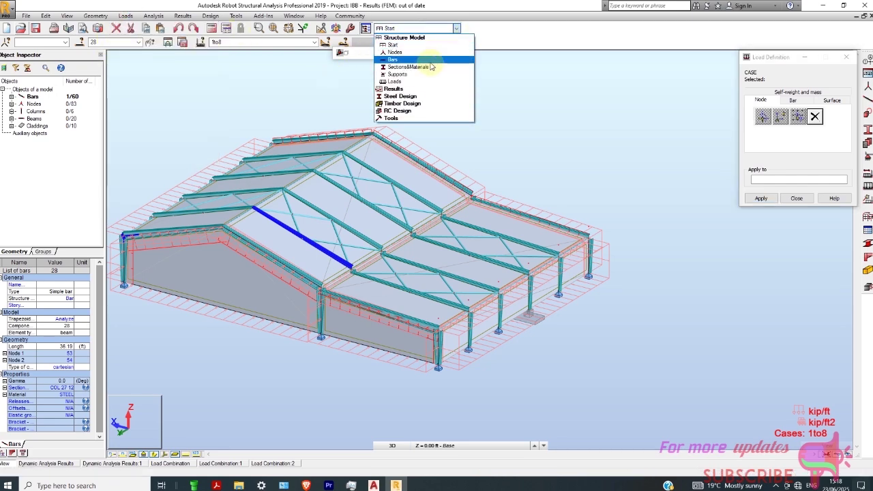
{"action": "left_click", "coordinate": [409, 81]}
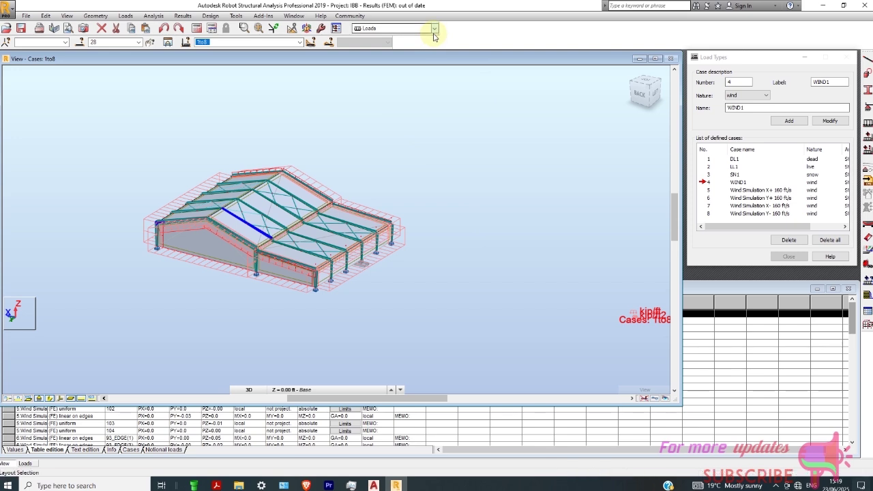
- Display the WIND1 case, then examine the load distribution of the Wind Simulation Y+ 160 ft/s case on the frame
{"action": "left_click", "coordinate": [300, 43]}
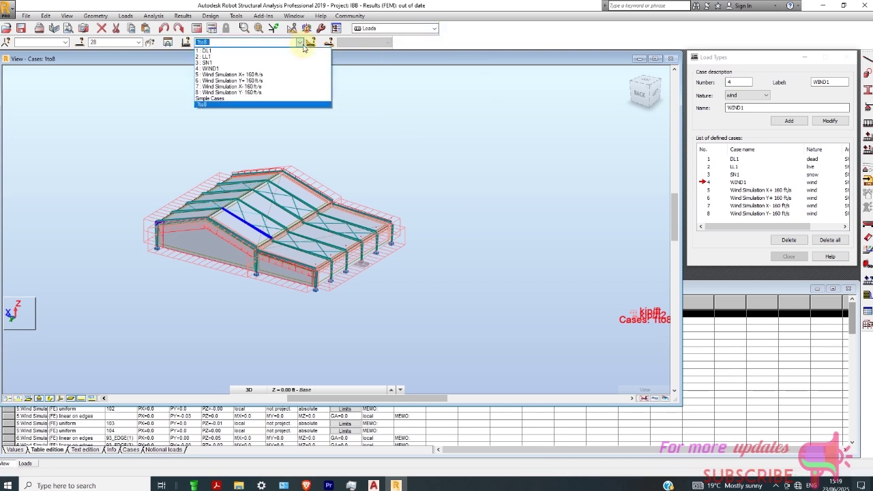
{"action": "left_click", "coordinate": [288, 68]}
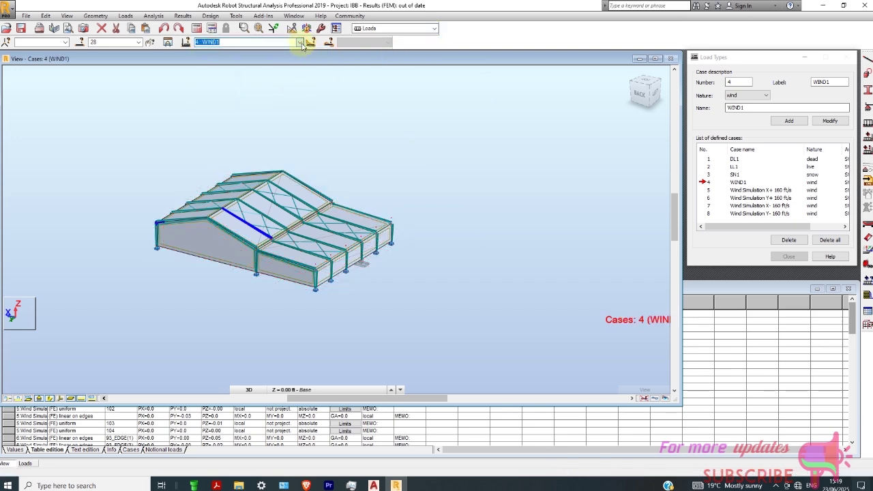
{"action": "left_click", "coordinate": [301, 43]}
{"action": "left_click", "coordinate": [288, 82]}
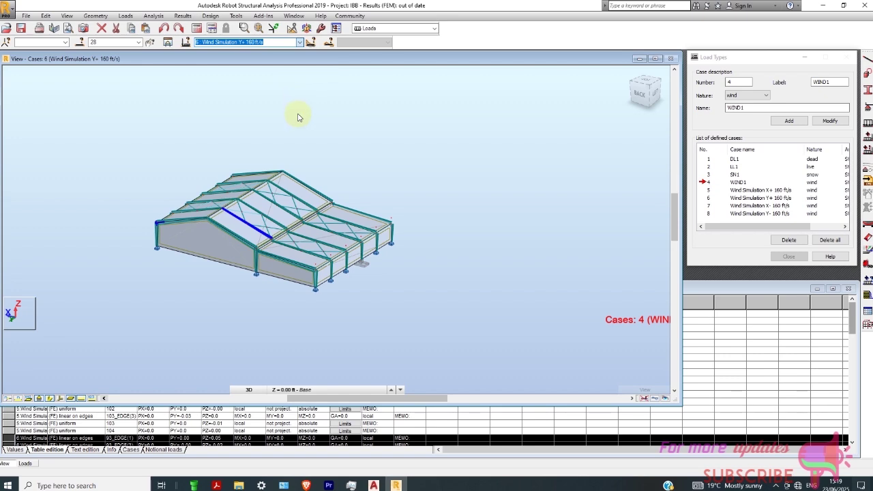
{"action": "scroll", "coordinate": [220, 229], "scroll_direction": "up", "scroll_amount": 5}
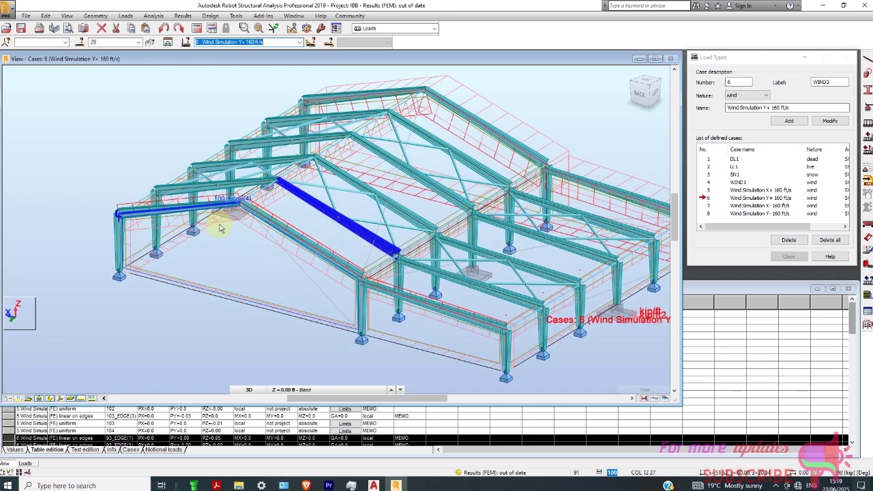
{"action": "scroll", "coordinate": [282, 272], "scroll_direction": "down", "scroll_amount": 2}
{"action": "left_click", "coordinate": [299, 43]}
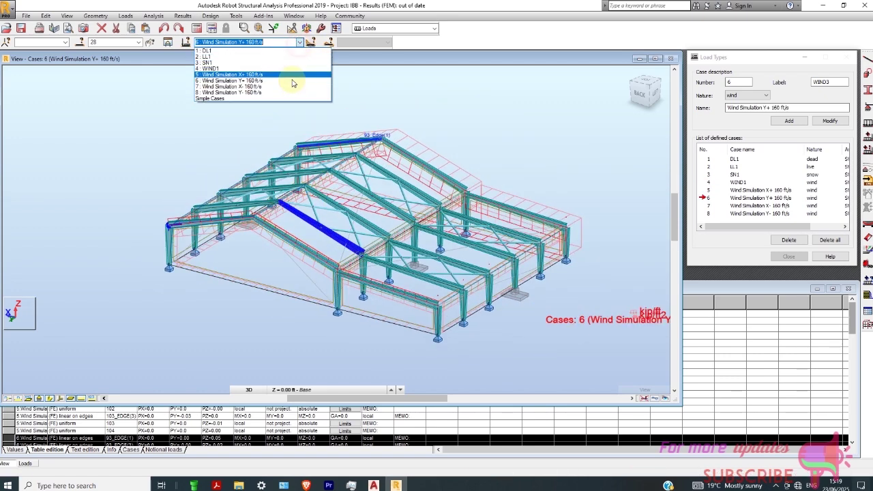
{"action": "left_click", "coordinate": [286, 79]}
{"action": "scroll", "coordinate": [358, 218], "scroll_direction": "up", "scroll_amount": 3}
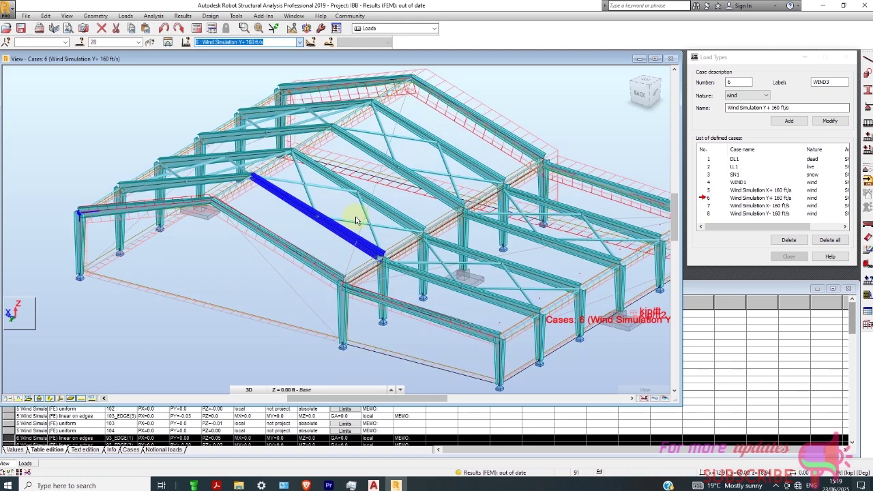
{"action": "scroll", "coordinate": [376, 170], "scroll_direction": "down", "scroll_amount": 3}
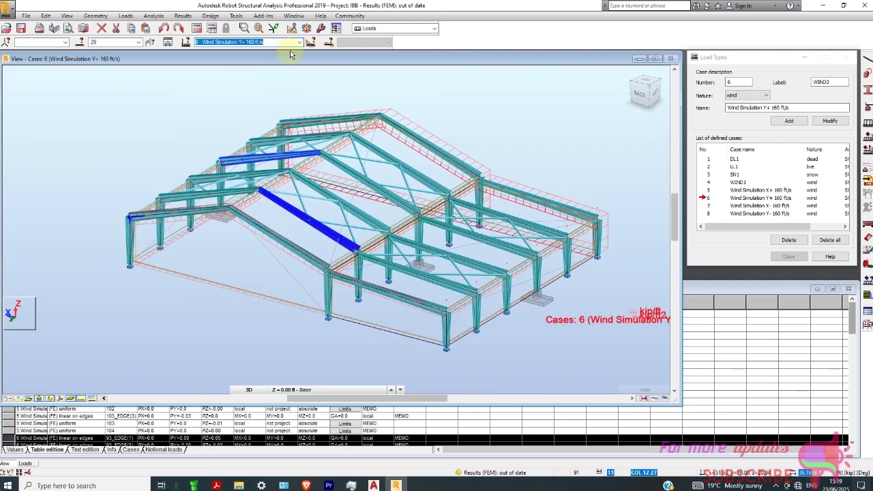
- Display the Wind Simulation X+ 160 ft/s case and examine its loads on the frame up close
{"action": "left_click", "coordinate": [298, 43]}
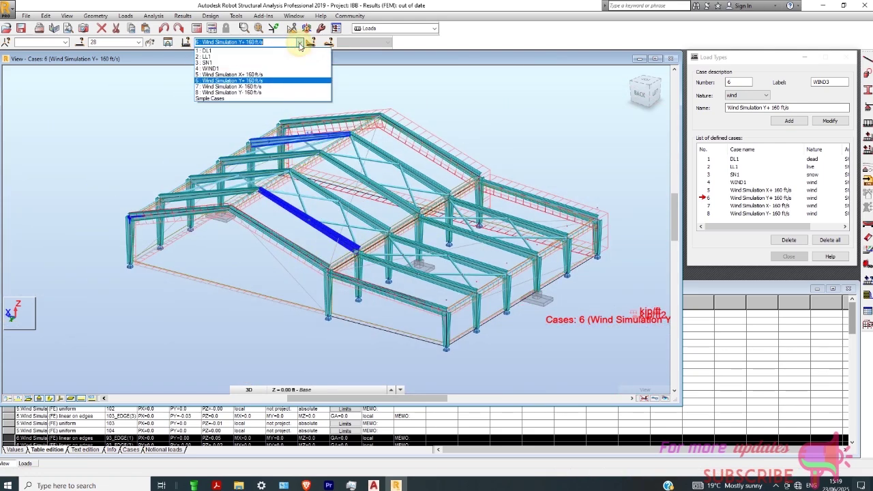
{"action": "left_click", "coordinate": [283, 74]}
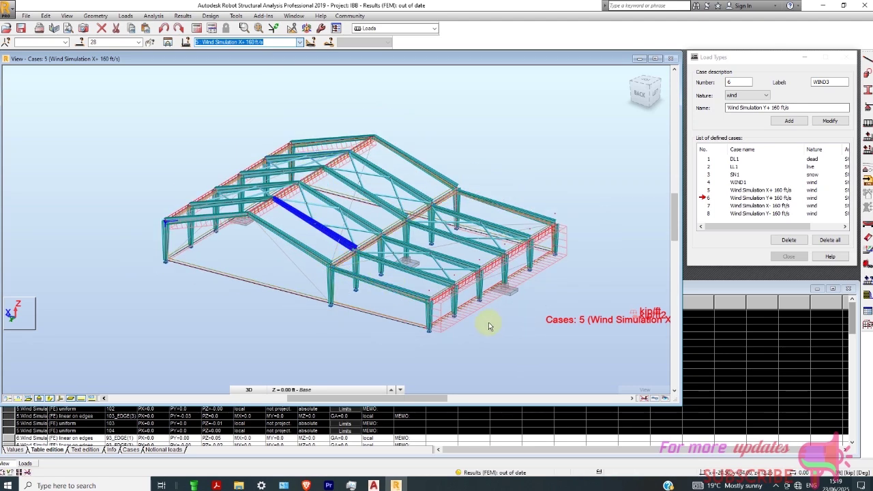
{"action": "scroll", "coordinate": [437, 199], "scroll_direction": "up", "scroll_amount": 3}
{"action": "scroll", "coordinate": [436, 200], "scroll_direction": "down", "scroll_amount": 3}
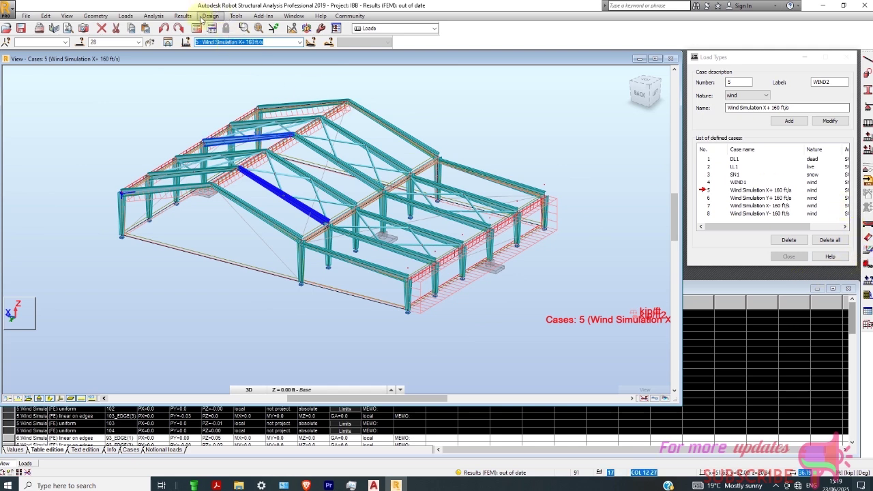
{"action": "left_click", "coordinate": [127, 15]}
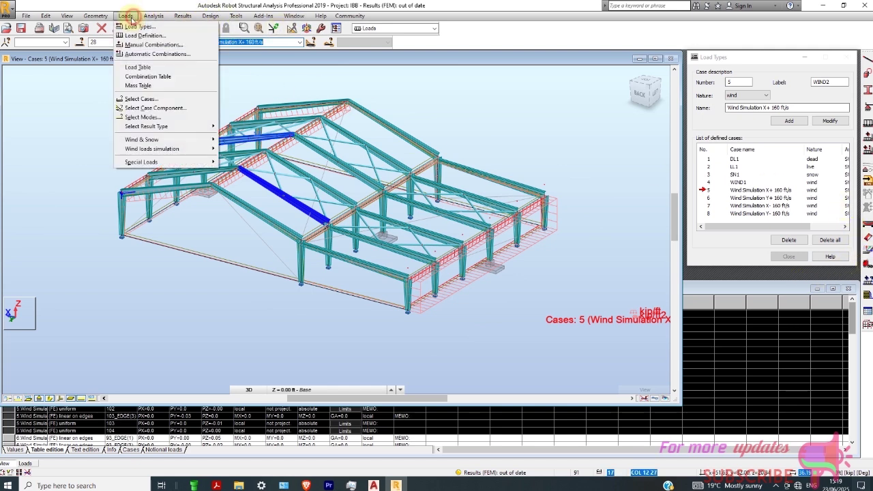
{"action": "mouse_move", "coordinate": [174, 149]}
{"action": "left_click", "coordinate": [252, 149]}
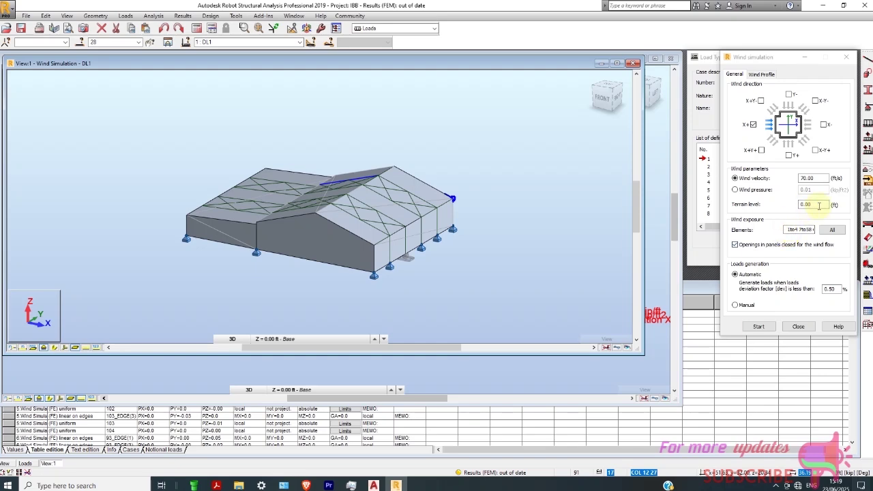
{"action": "left_click", "coordinate": [812, 329]}
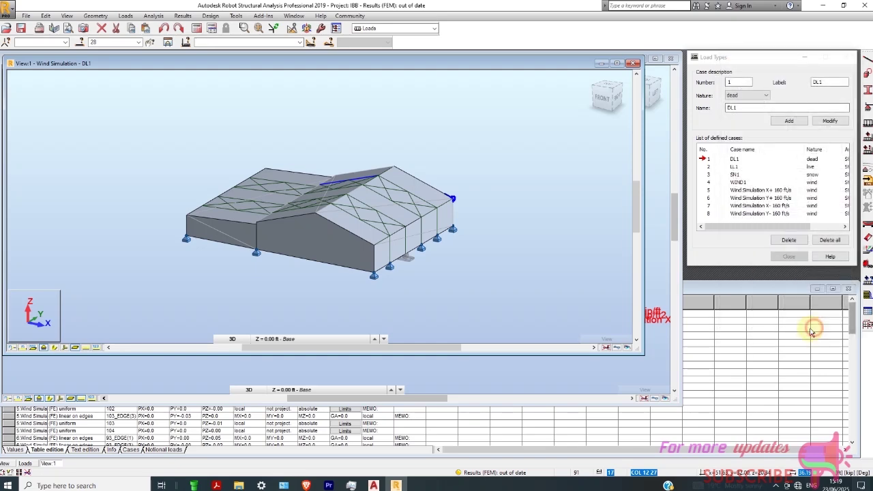
- Display the Wind Simulation X- 160 ft/s case and examine its loads around the eave and roof
{"action": "left_click", "coordinate": [299, 42]}
{"action": "left_click", "coordinate": [286, 87]}
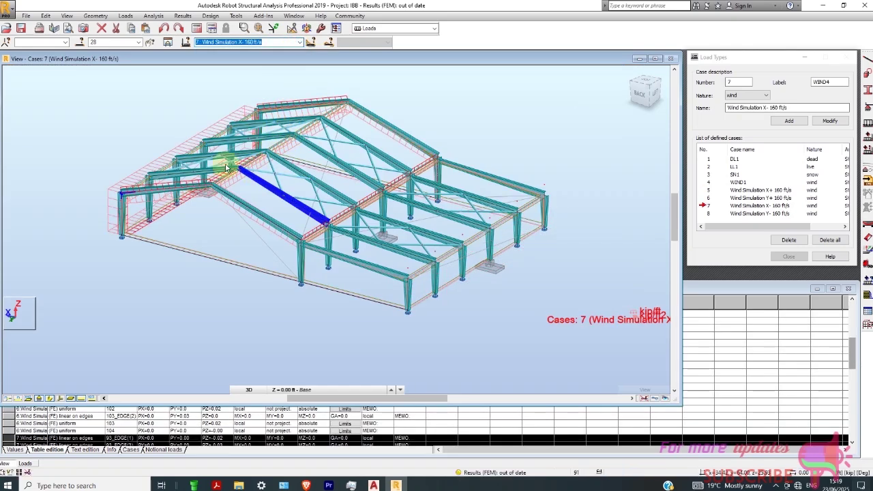
{"action": "scroll", "coordinate": [122, 201], "scroll_direction": "up", "scroll_amount": 5}
{"action": "scroll", "coordinate": [226, 307], "scroll_direction": "down", "scroll_amount": 6}
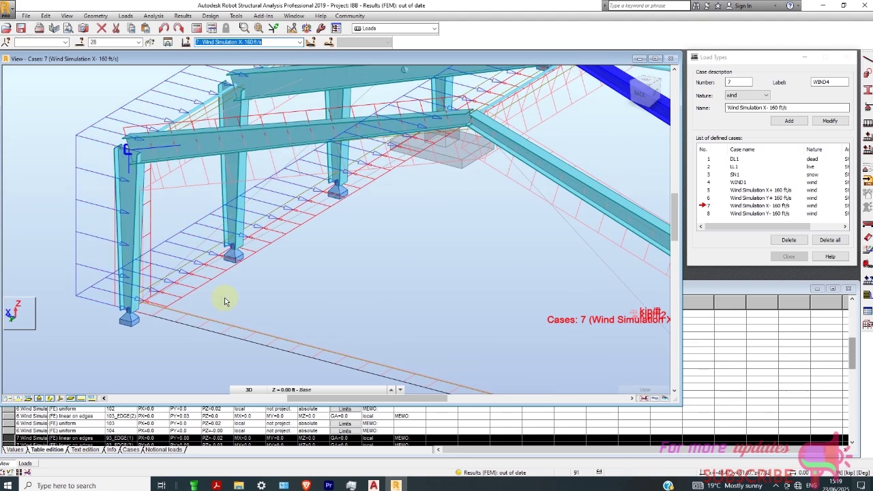
{"action": "scroll", "coordinate": [365, 212], "scroll_direction": "down", "scroll_amount": 2}
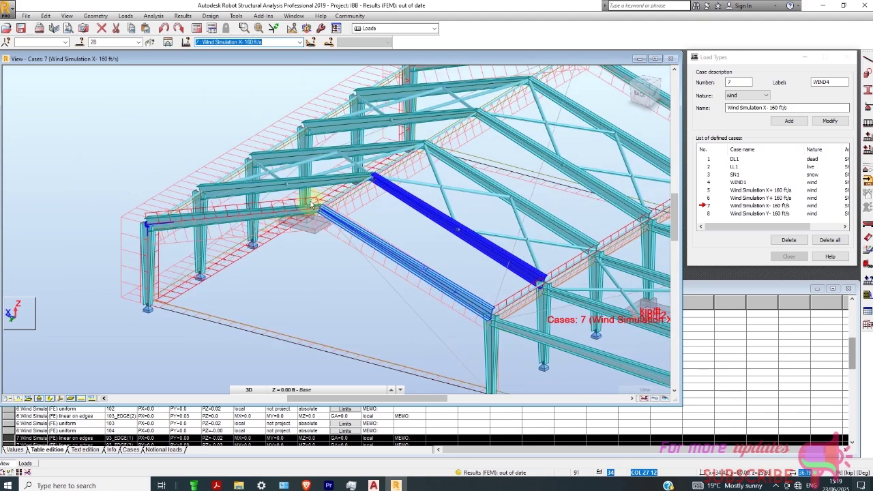
{"action": "left_click", "coordinate": [436, 29]}
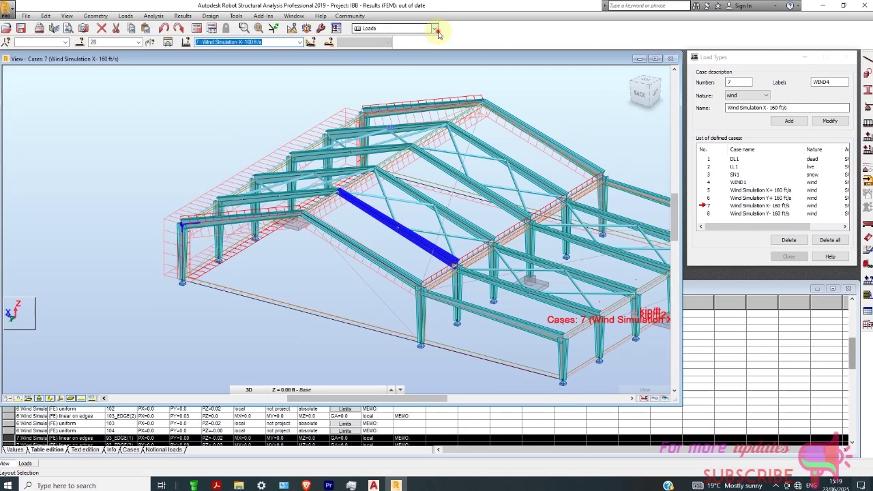
{"action": "left_click", "coordinate": [251, 93]}
{"action": "scroll", "coordinate": [213, 229], "scroll_direction": "down", "scroll_amount": 2}
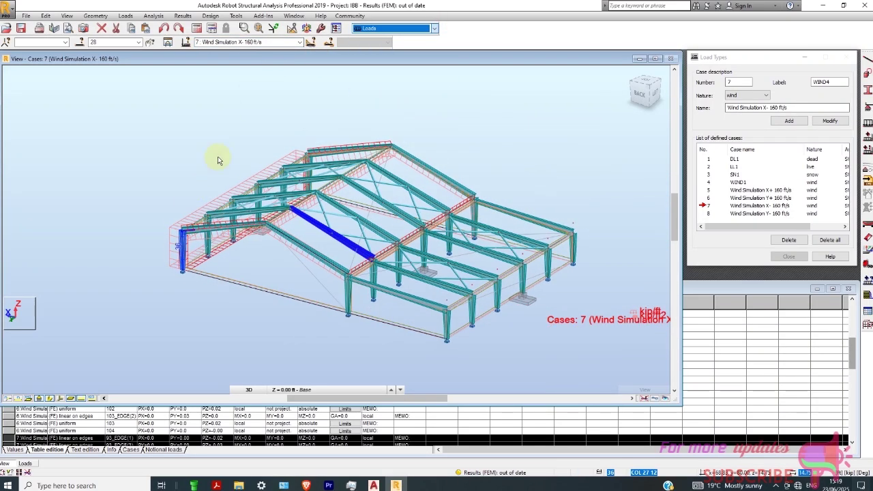
- Return from the Loads layout to the structure model's Start layout with the whole clad building in view
{"action": "left_click", "coordinate": [431, 29]}
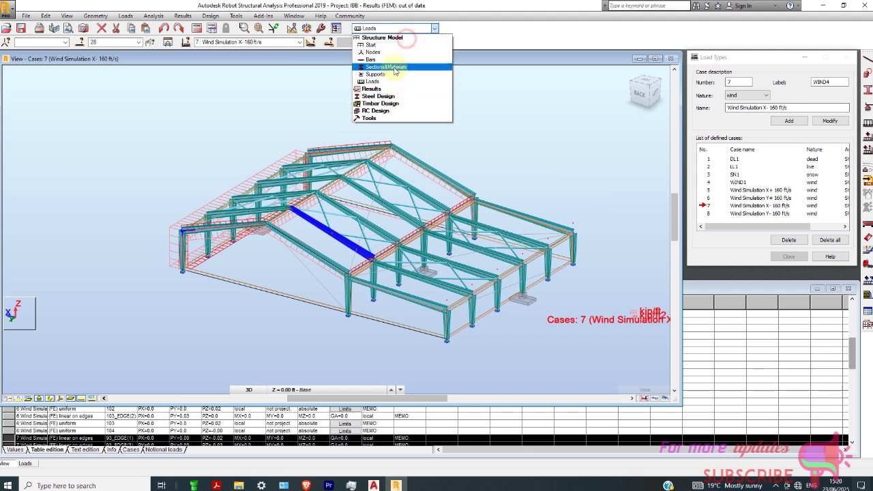
{"action": "left_click", "coordinate": [379, 37]}
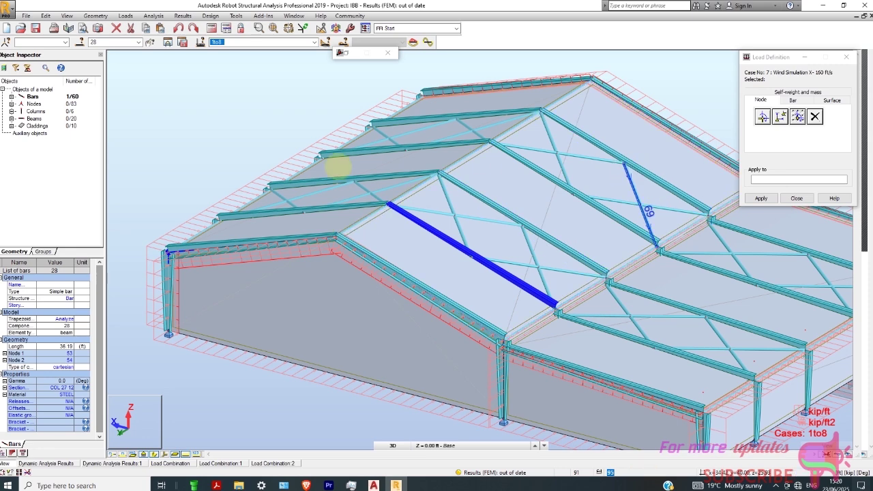
{"action": "scroll", "coordinate": [156, 253], "scroll_direction": "down", "scroll_amount": 3}
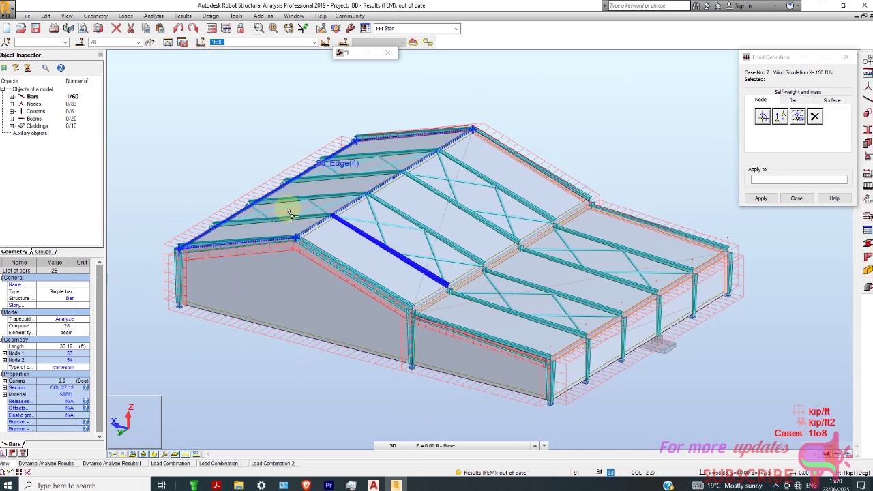
- Define a uniform planar surface load of -0.01 kip/ft2 in Z with the local coordinate system
{"action": "left_click", "coordinate": [125, 15]}
{"action": "left_click", "coordinate": [145, 34]}
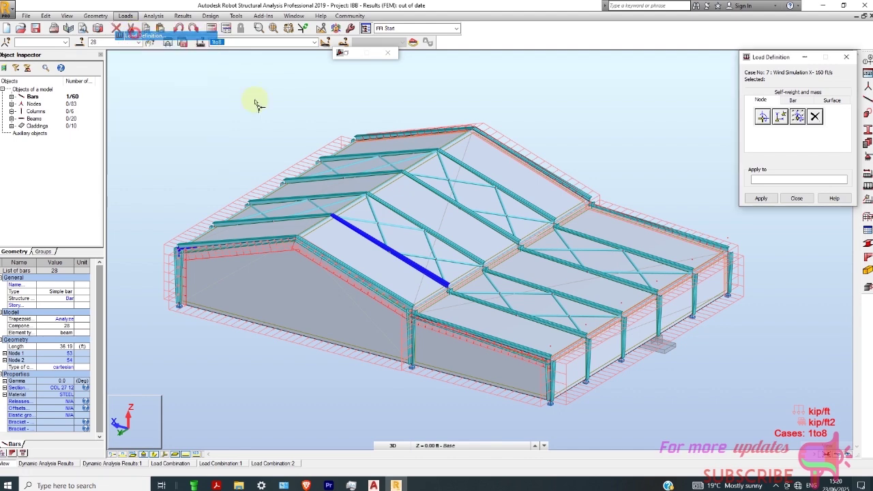
{"action": "left_click", "coordinate": [832, 100]}
{"action": "left_click", "coordinate": [763, 116]}
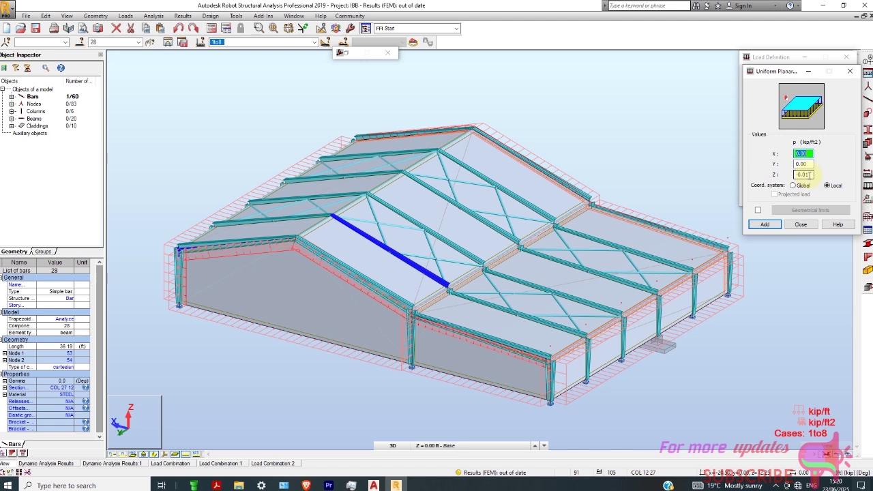
{"action": "left_click", "coordinate": [765, 225]}
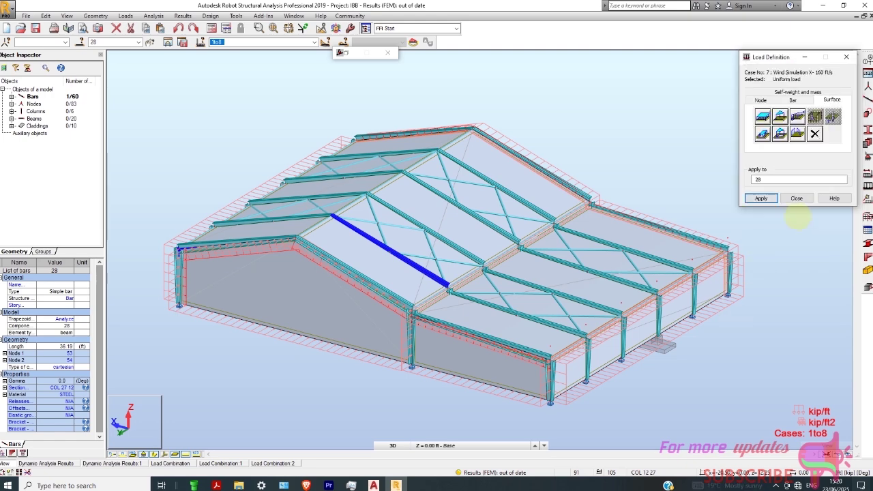
- Replace the load's target with the three roof claddings 93, 95 and 96 and apply the uniform planar load to them
{"action": "left_click", "coordinate": [770, 179]}
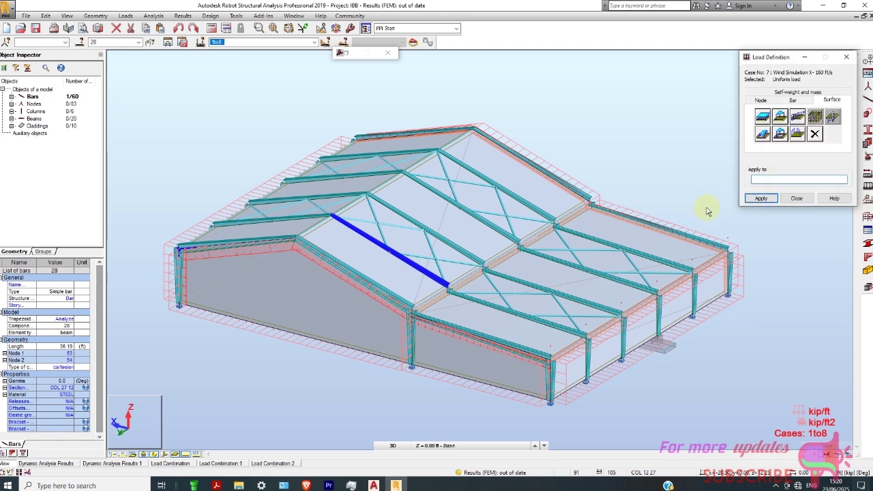
{"action": "left_click", "coordinate": [616, 287]}
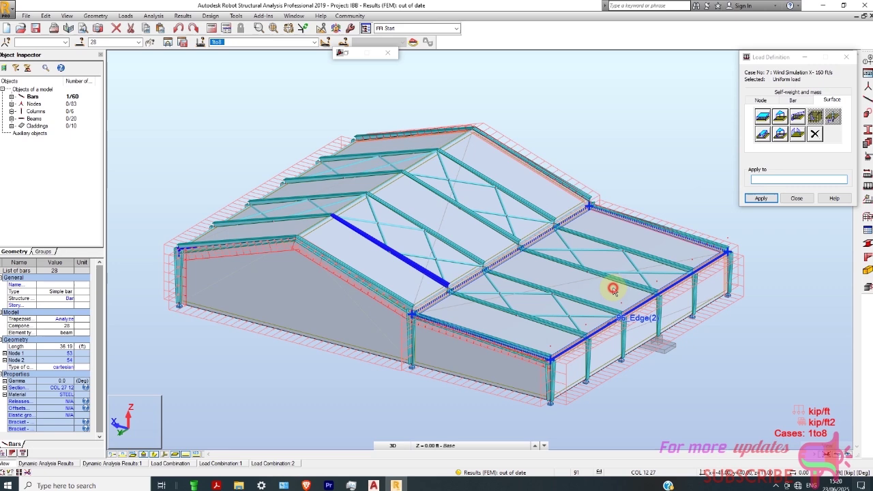
{"action": "left_click", "coordinate": [513, 300]}
{"action": "left_click", "coordinate": [298, 221], "text": "ctrl"}
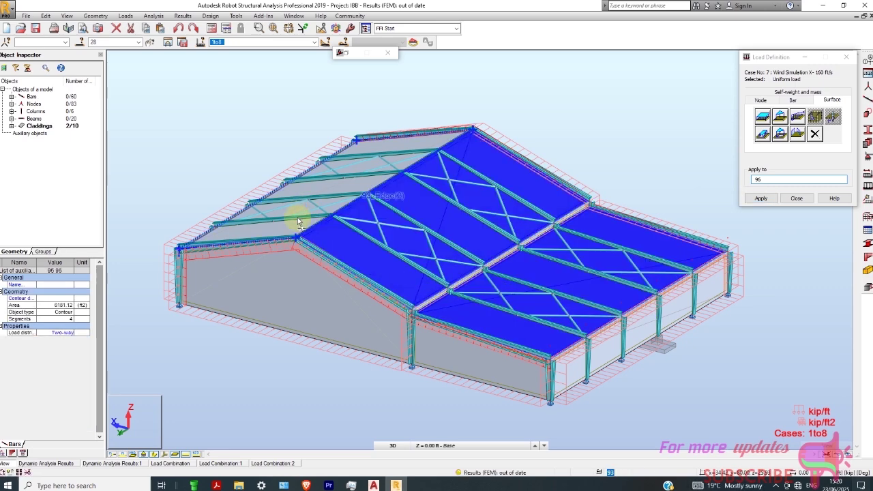
{"action": "left_click", "coordinate": [290, 227], "text": "ctrl"}
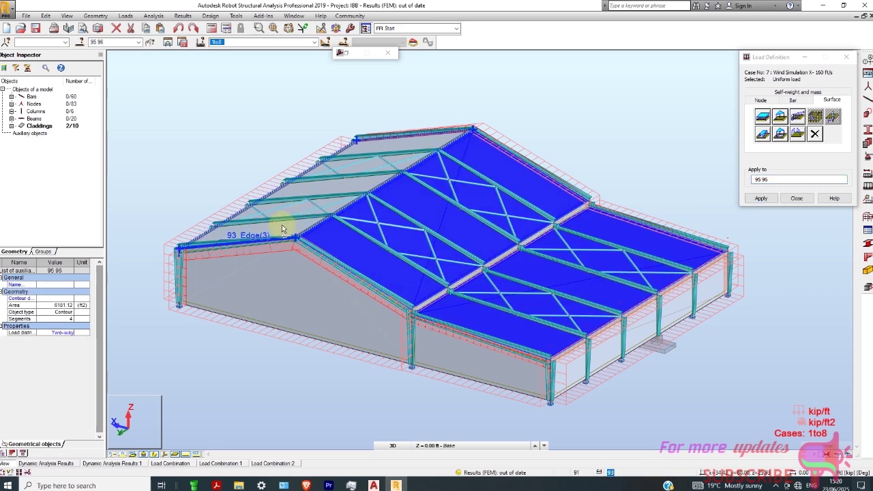
{"action": "left_click", "coordinate": [352, 183], "text": "ctrl"}
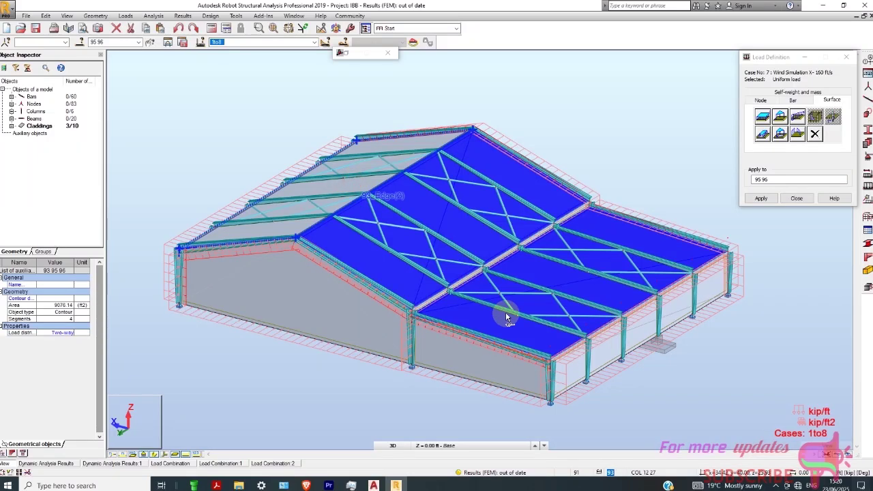
{"action": "left_click", "coordinate": [760, 199]}
{"action": "left_click", "coordinate": [761, 198]}
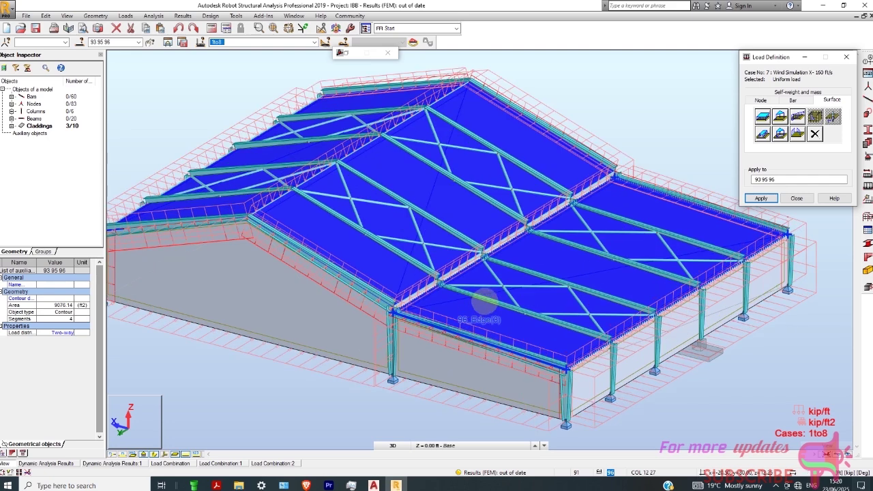
- Delete the uniform surface load from claddings 93, 95 and 96 in the Wind Simulation X- 160 ft/s case
{"action": "scroll", "coordinate": [536, 298], "scroll_direction": "up", "scroll_amount": 1}
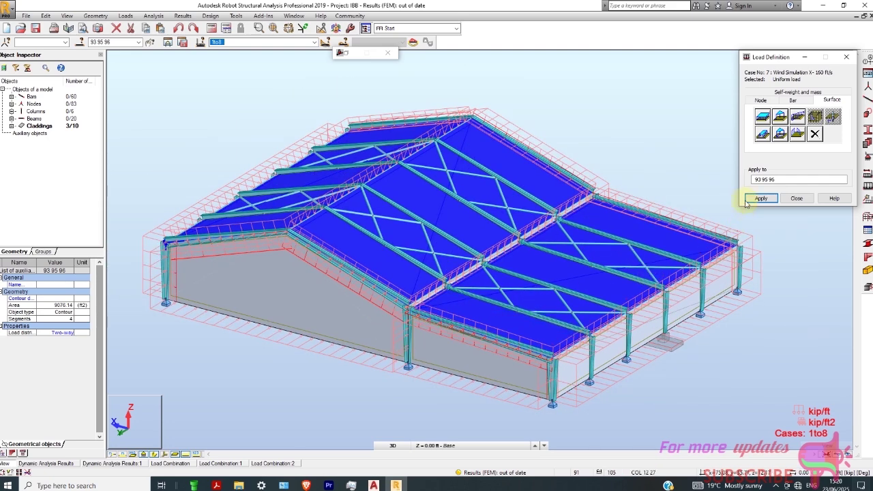
{"action": "left_click", "coordinate": [762, 116]}
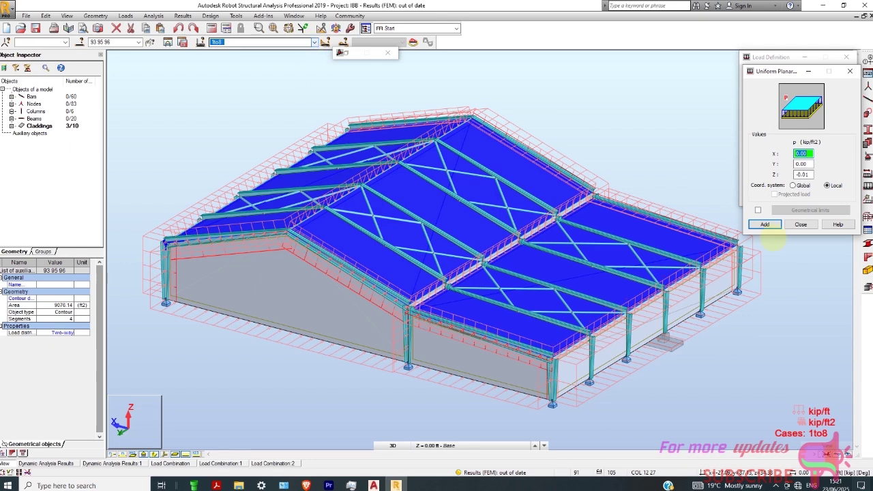
{"action": "left_click", "coordinate": [799, 225]}
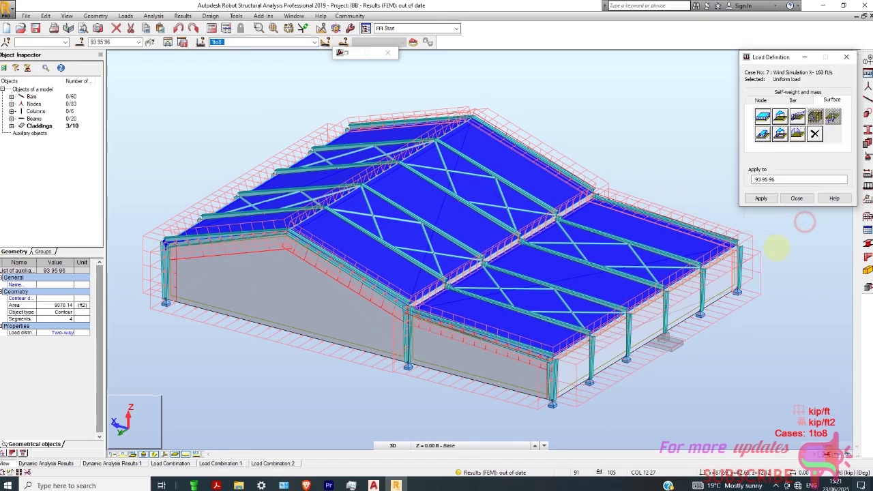
{"action": "left_click", "coordinate": [814, 133]}
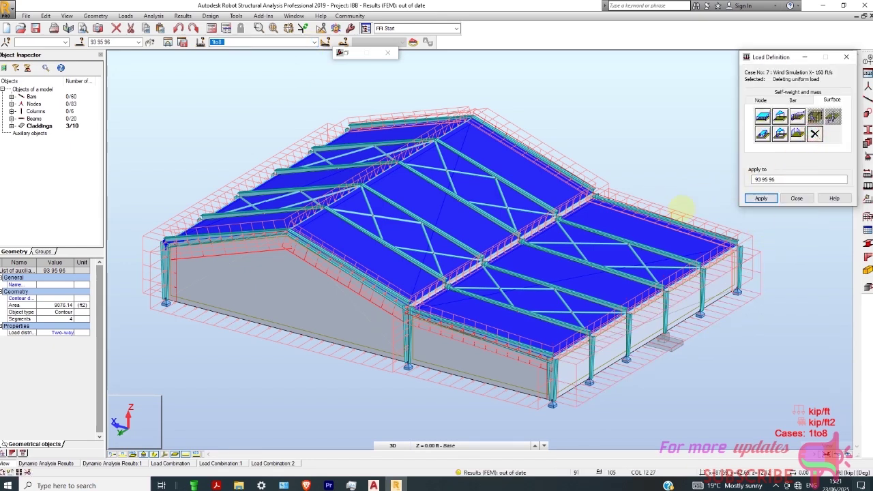
{"action": "scroll", "coordinate": [457, 217], "scroll_direction": "up", "scroll_amount": 2}
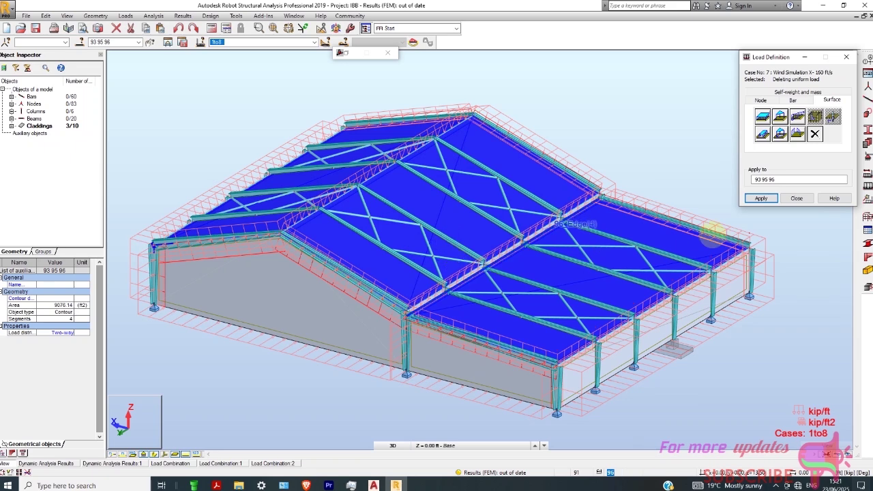
{"action": "left_click", "coordinate": [766, 199]}
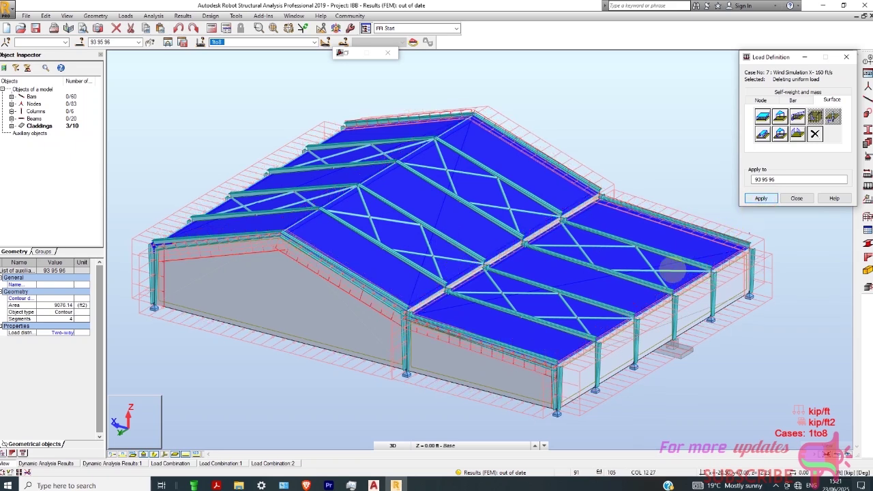
- Apply a uniform planar load of -0.01 kip/ft2 in local Z to claddings 93, 95 and 96 in load case DL1
{"action": "left_click", "coordinate": [313, 41]}
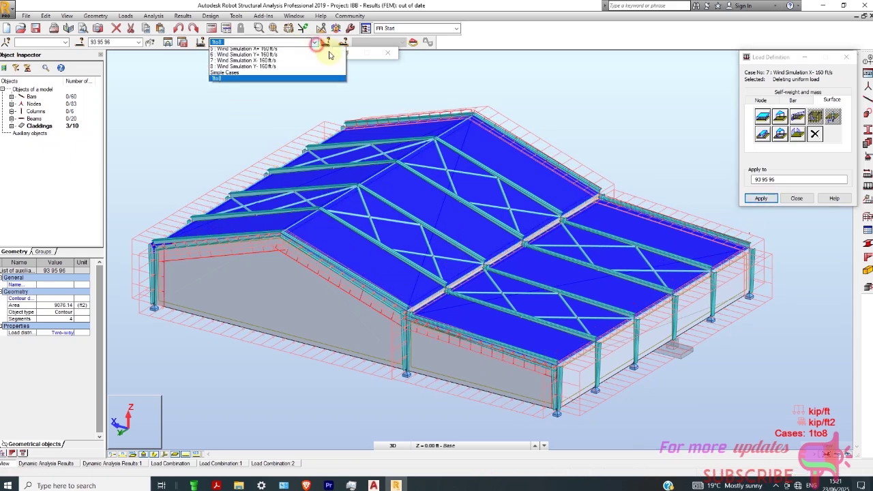
{"action": "left_click", "coordinate": [328, 52]}
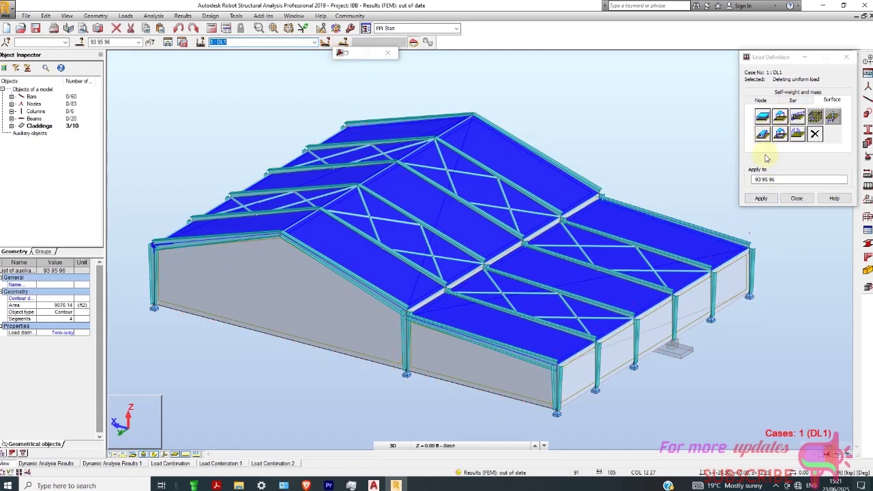
{"action": "left_click", "coordinate": [764, 114]}
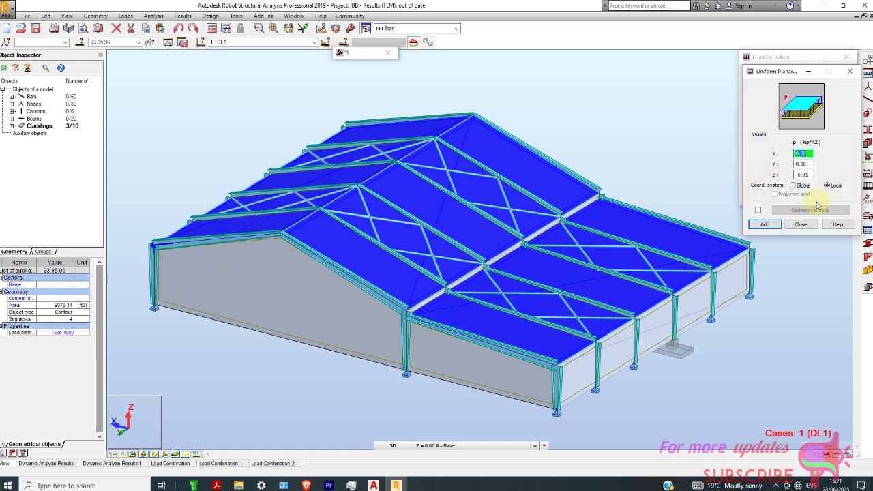
{"action": "left_click", "coordinate": [777, 225]}
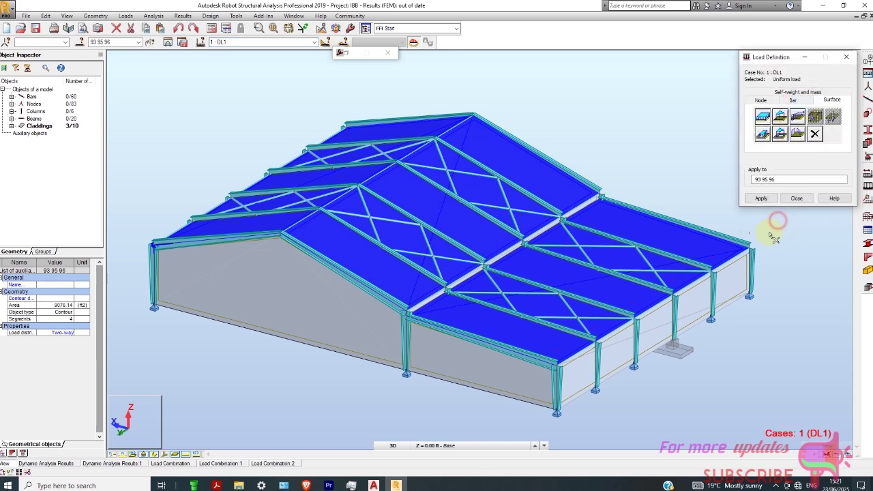
{"action": "left_click", "coordinate": [761, 198]}
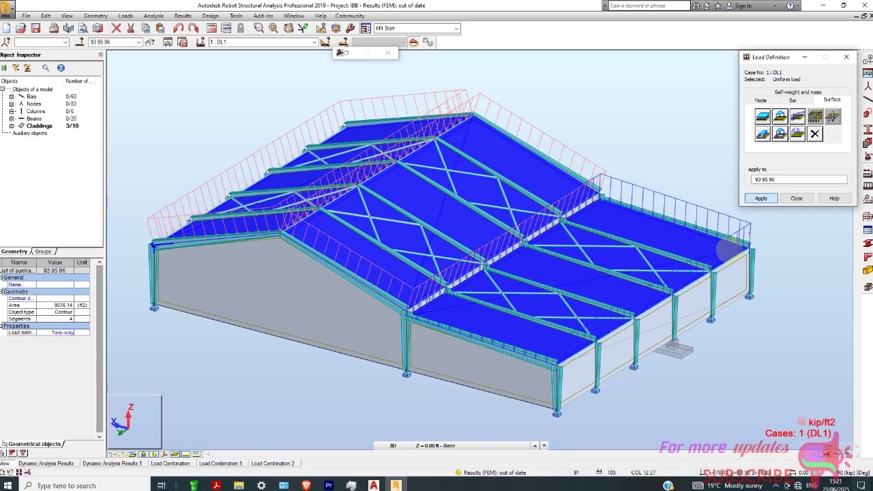
{"action": "scroll", "coordinate": [321, 334], "scroll_direction": "down", "scroll_amount": 3}
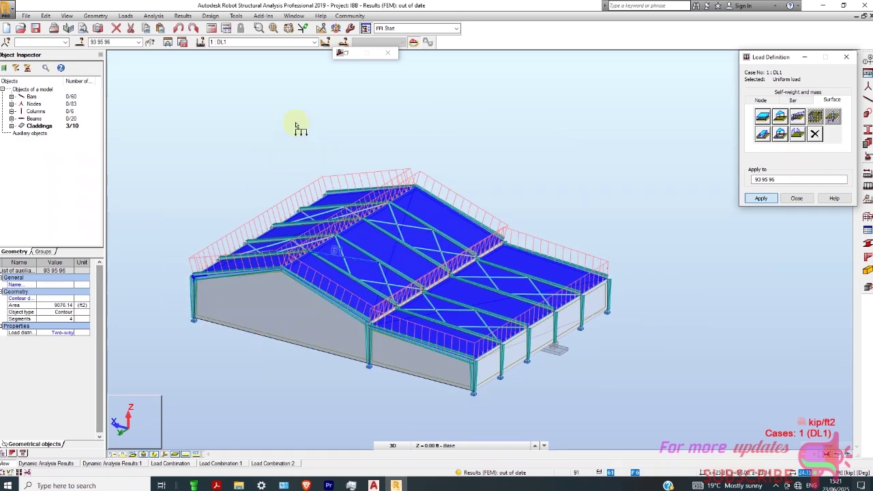
- Apply a uniform planar load of -0.02 kip/ft2 in local Z to claddings 93, 95 and 96 in load case LL1
{"action": "left_click", "coordinate": [313, 42]}
{"action": "left_click", "coordinate": [314, 43]}
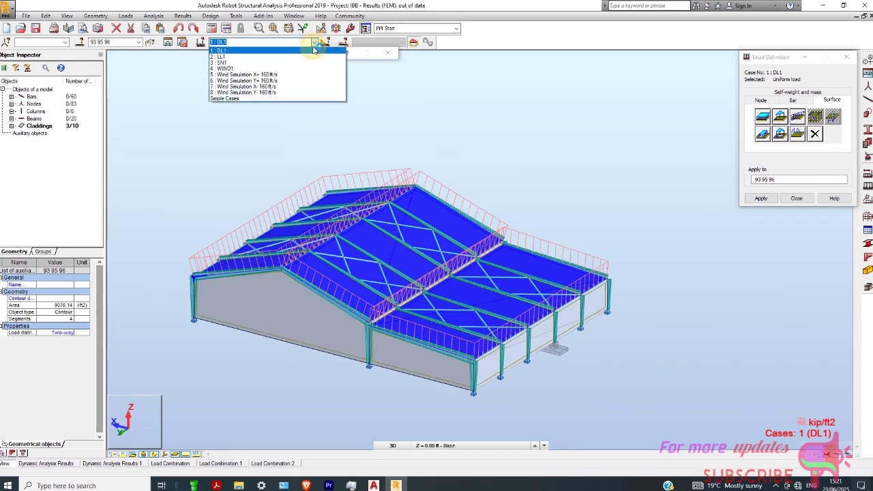
{"action": "left_click", "coordinate": [310, 58]}
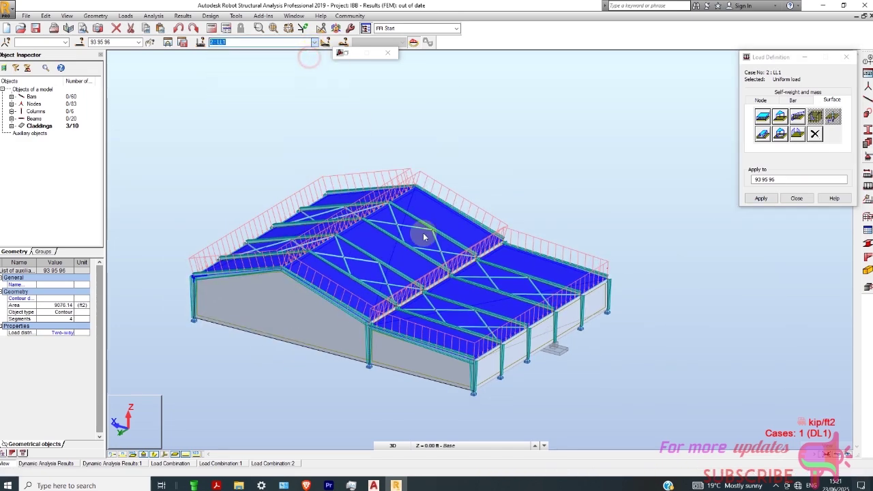
{"action": "left_click", "coordinate": [762, 117]}
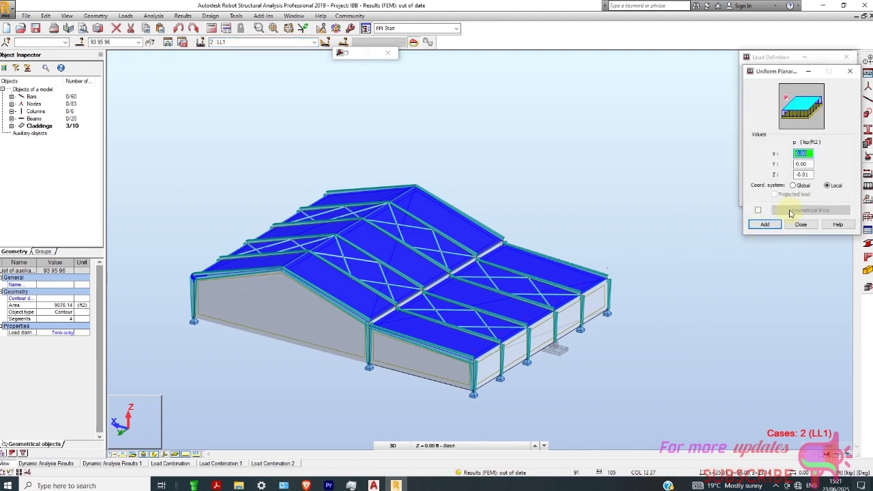
{"action": "double_click", "coordinate": [810, 175]}
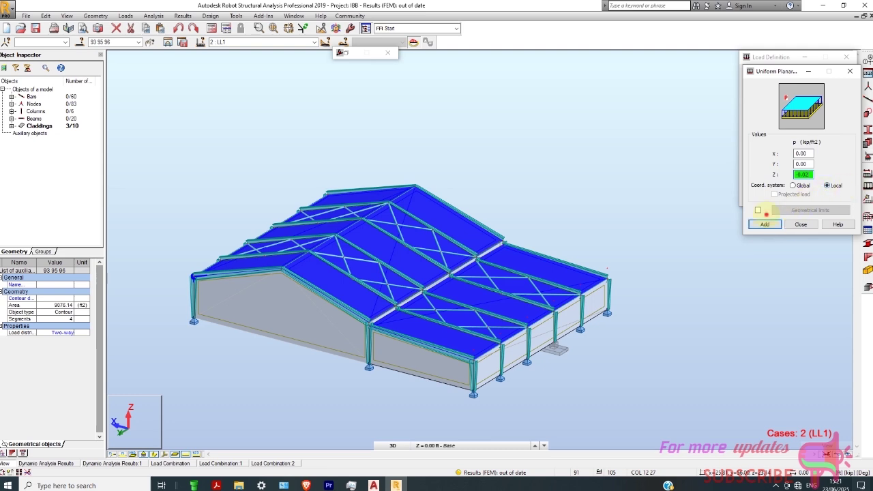
{"action": "left_click", "coordinate": [764, 223]}
{"action": "left_click", "coordinate": [758, 199]}
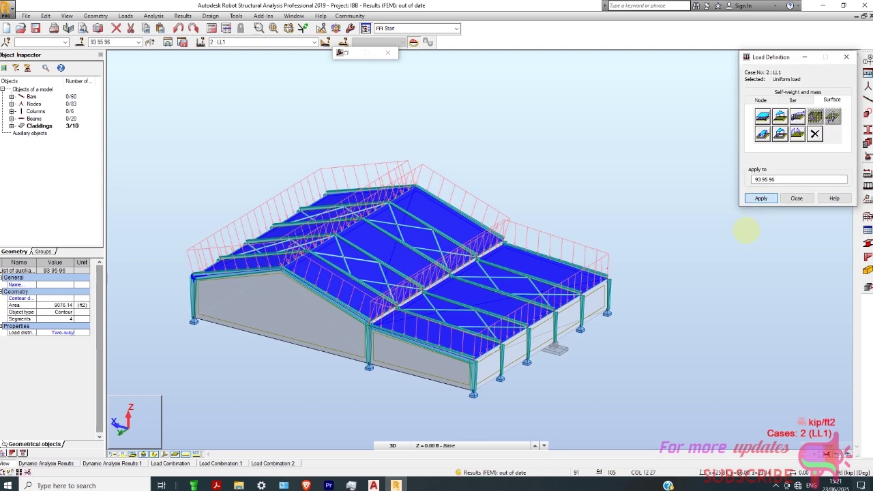
- Apply a uniform planar load of -0.03 kip/ft2 in global Z to claddings 93, 95 and 96 in load case SN1
{"action": "left_click", "coordinate": [315, 41]}
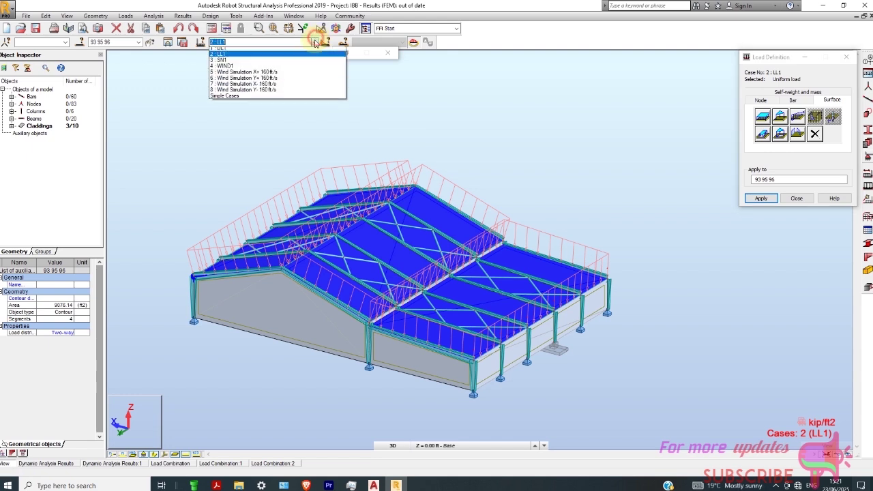
{"action": "left_click", "coordinate": [312, 63]}
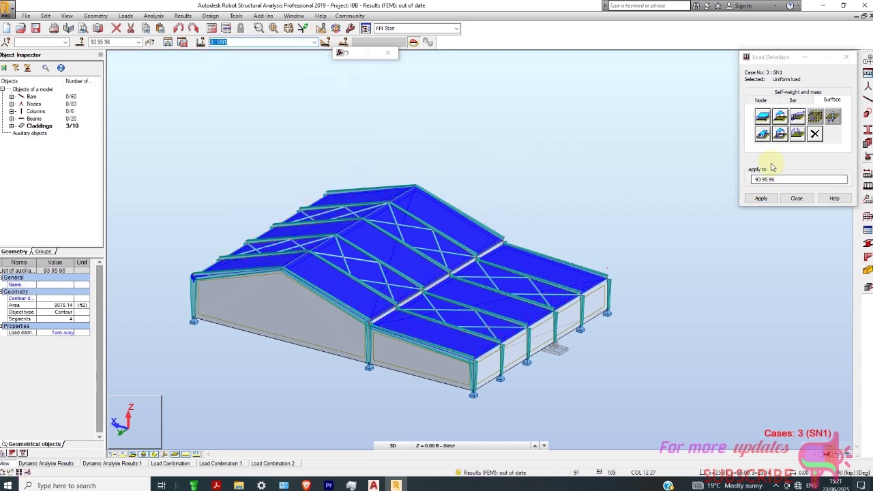
{"action": "left_click", "coordinate": [758, 117]}
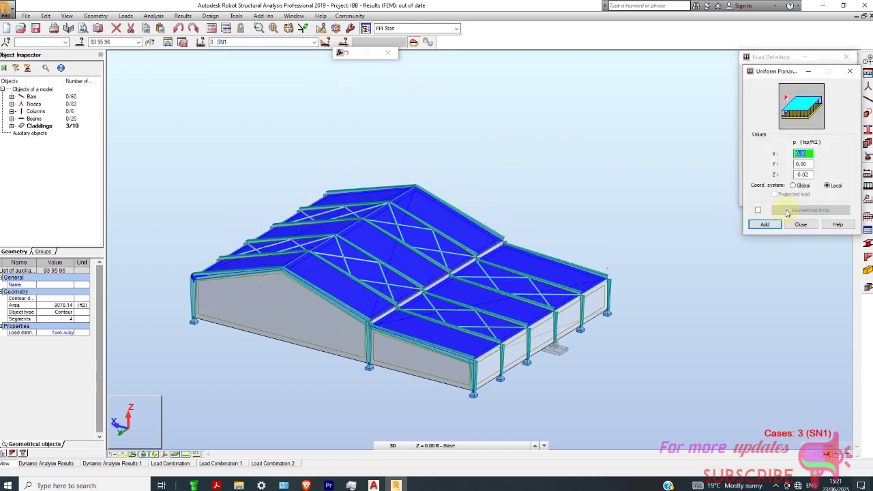
{"action": "key", "text": "Tab"}
{"action": "key", "text": "Tab"}
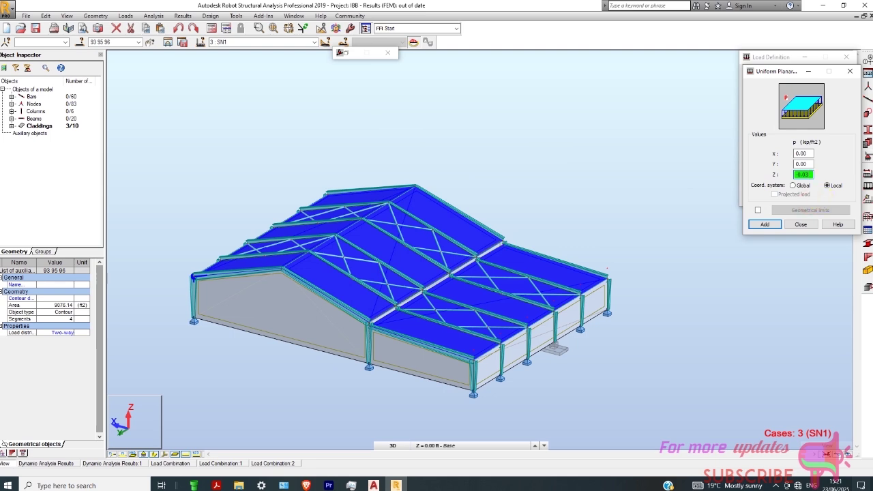
{"action": "left_click", "coordinate": [793, 185]}
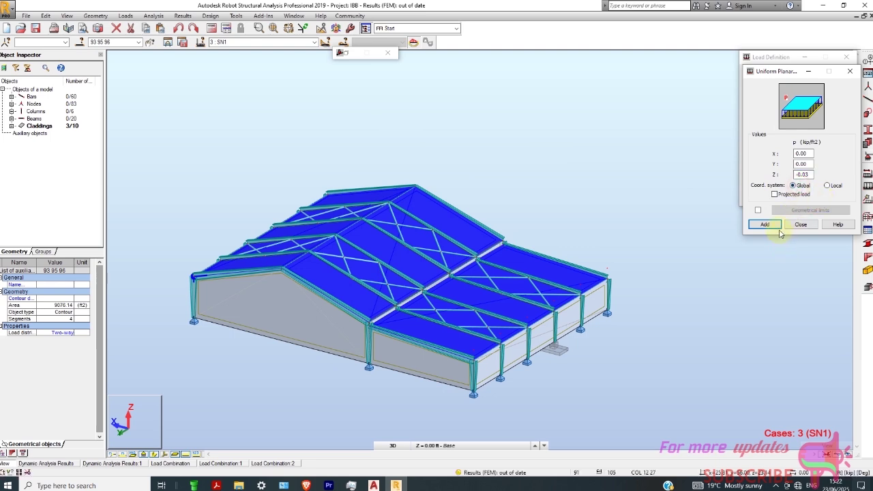
{"action": "left_click", "coordinate": [764, 225]}
{"action": "left_click", "coordinate": [761, 197]}
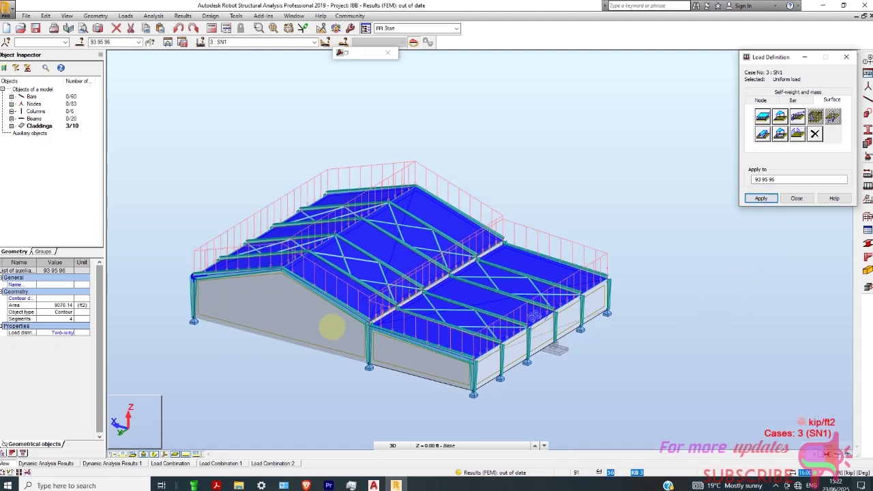
{"action": "scroll", "coordinate": [253, 283], "scroll_direction": "up", "scroll_amount": 1}
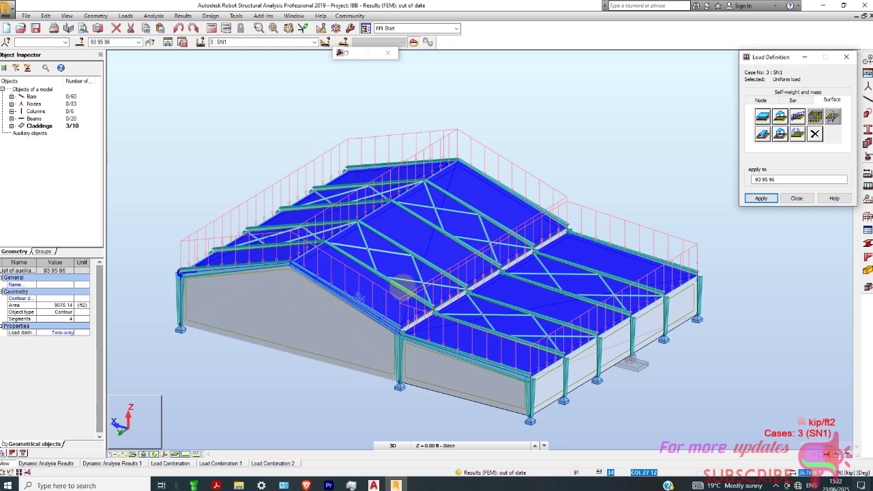
- Display the Wind Simulation X+ 160 ft/s and Y+ 160 ft/s cases to review their loads on the frame
{"action": "left_click", "coordinate": [314, 43]}
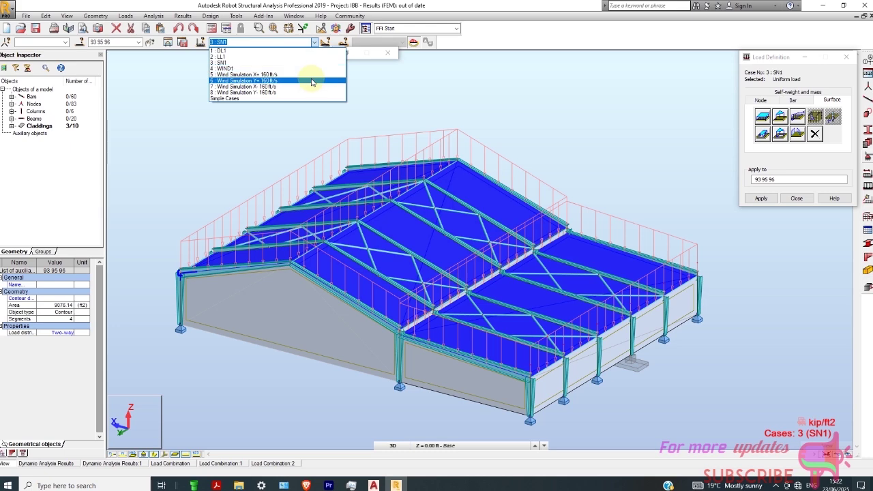
{"action": "left_click", "coordinate": [308, 74]}
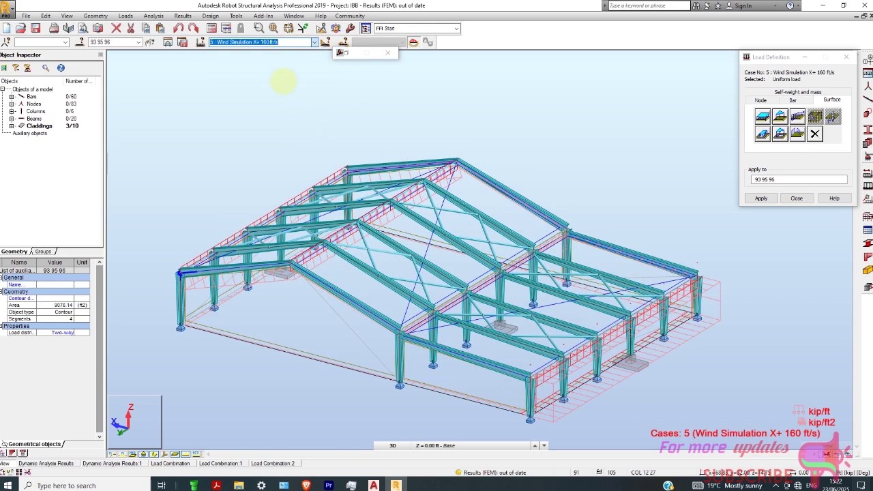
{"action": "left_click", "coordinate": [314, 43]}
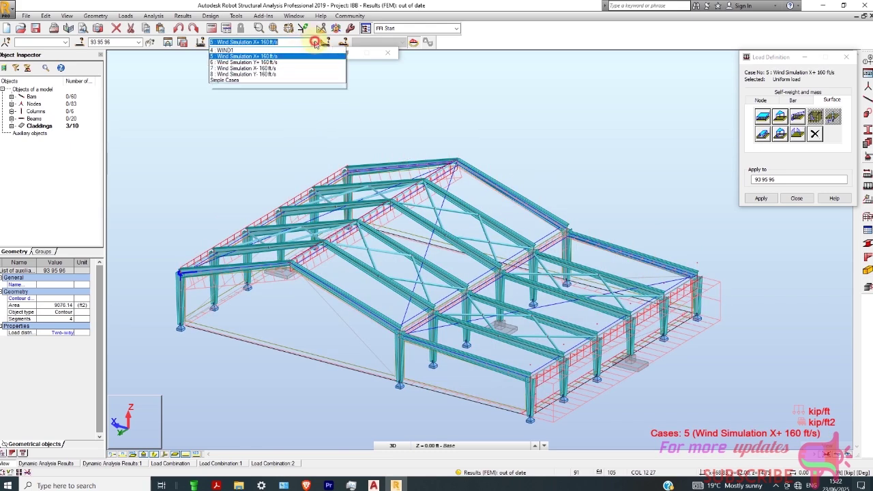
{"action": "left_click", "coordinate": [293, 62]}
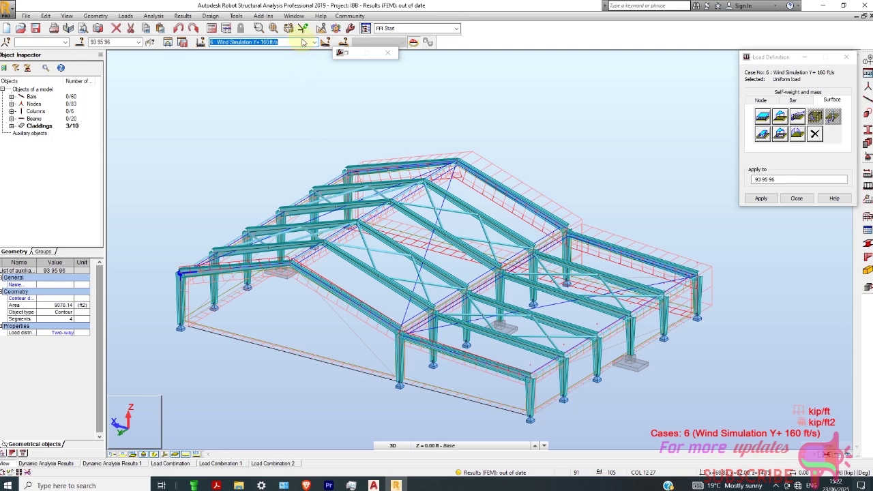
- Set up manual code combinations to LRFD ASCE 7-10, replacing the previously calculated combinations under the current regulations
{"action": "left_click", "coordinate": [126, 16]}
{"action": "left_click", "coordinate": [155, 54]}
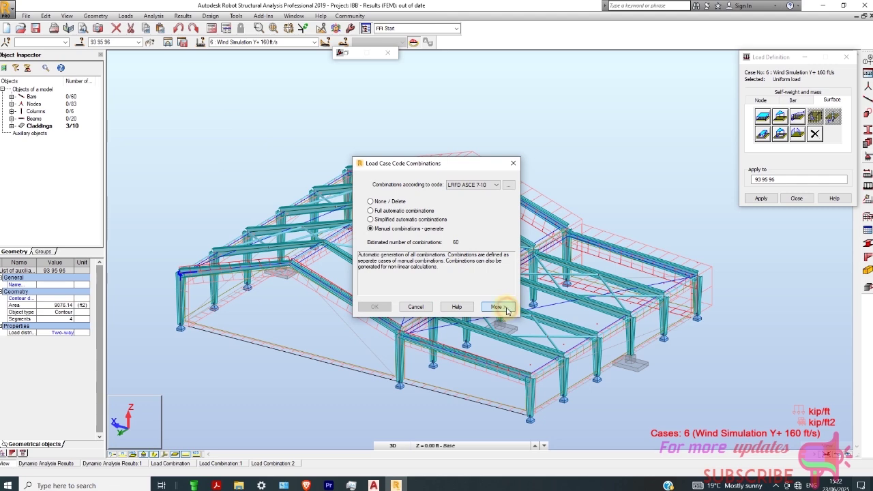
{"action": "left_click", "coordinate": [505, 310]}
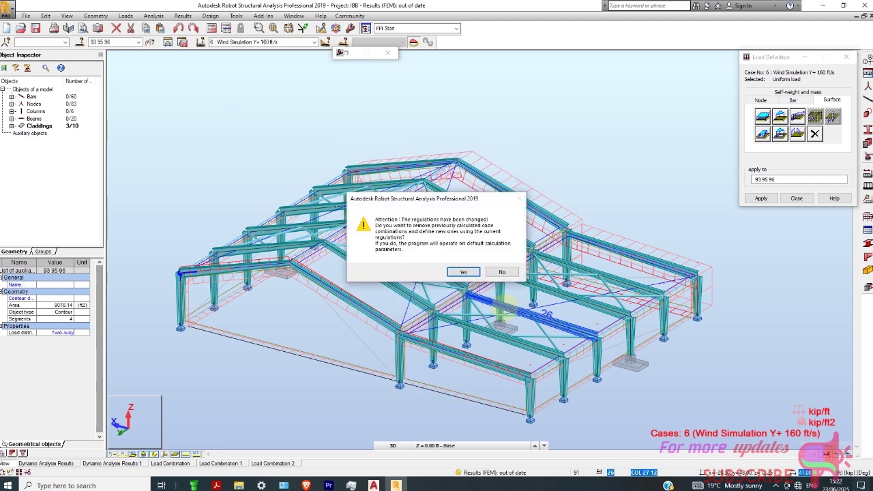
{"action": "left_click", "coordinate": [463, 272]}
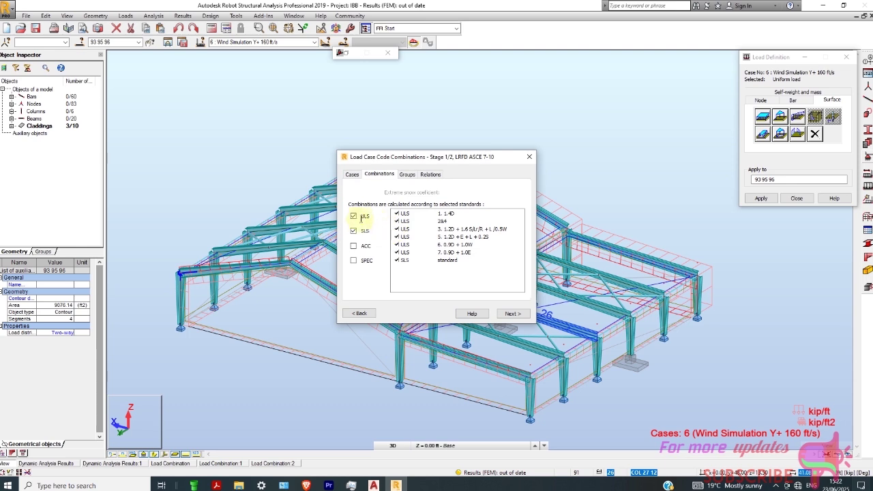
- Check the list of combinations to generate and generate the ULS and SLS load combinations
{"action": "left_click", "coordinate": [511, 313]}
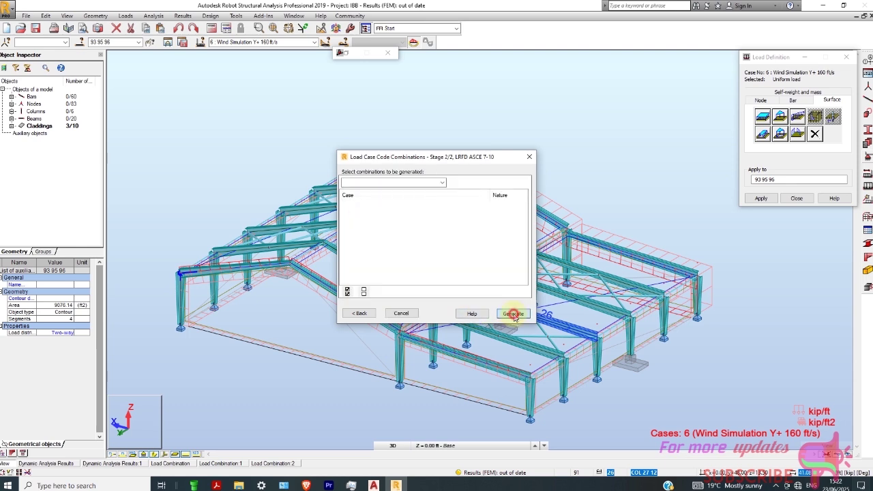
{"action": "left_click", "coordinate": [402, 182]}
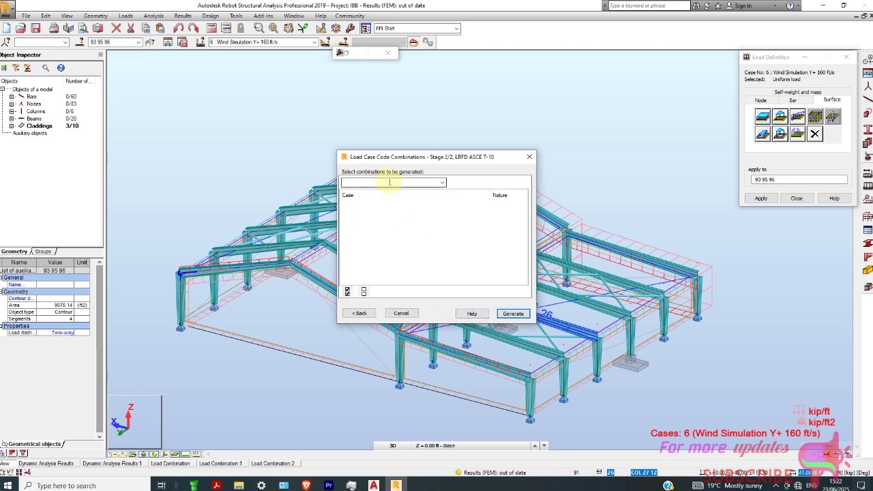
{"action": "left_click", "coordinate": [441, 183]}
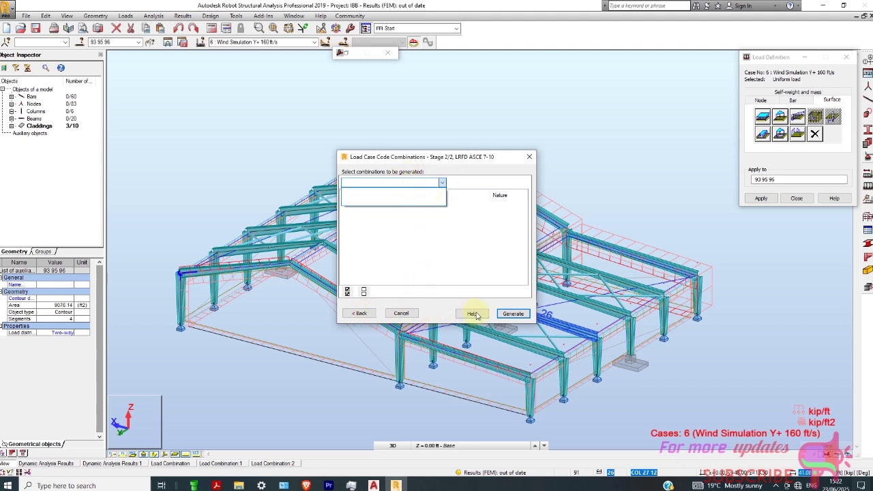
{"action": "left_click", "coordinate": [481, 202]}
{"action": "left_click", "coordinate": [511, 315]}
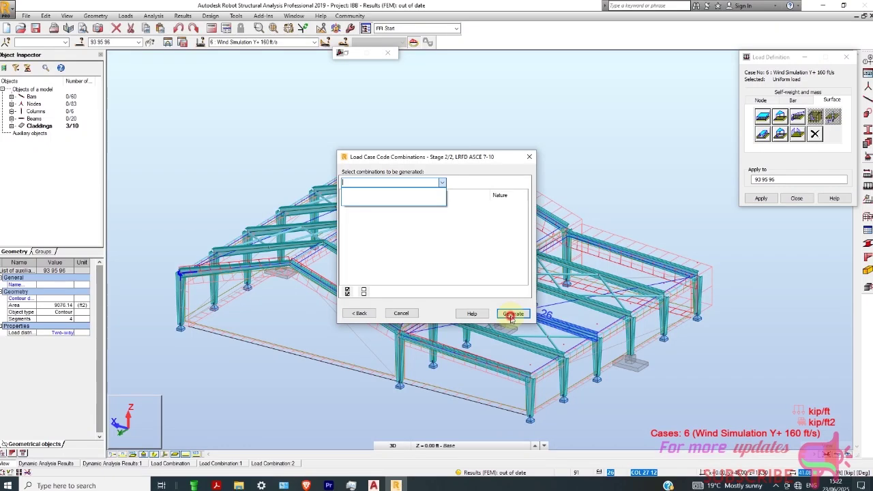
- Try to generate the combinations, and set up manual LRFD ASCE 7-10 code combinations again, replacing the previously calculated ones
{"action": "left_click", "coordinate": [442, 182]}
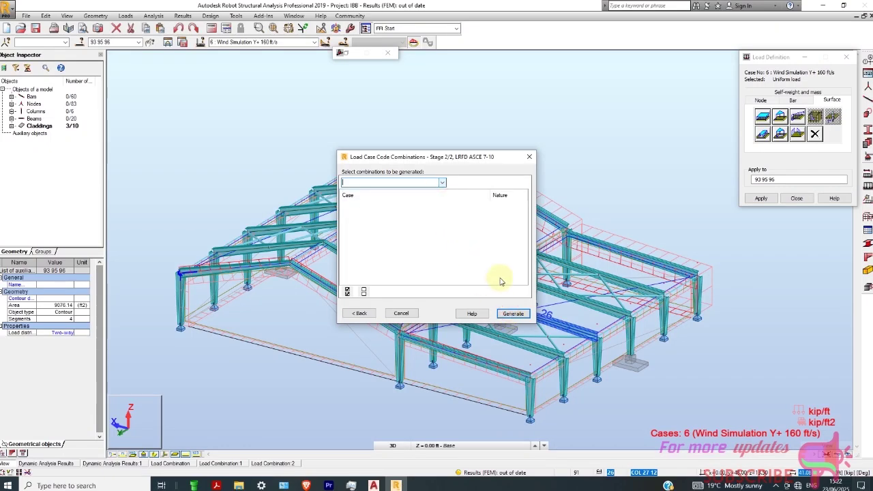
{"action": "left_click", "coordinate": [516, 315]}
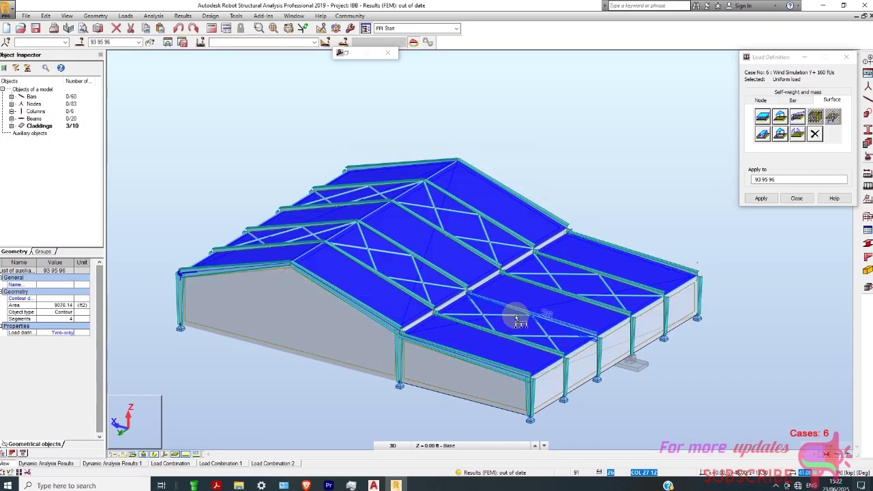
{"action": "left_click", "coordinate": [126, 16]}
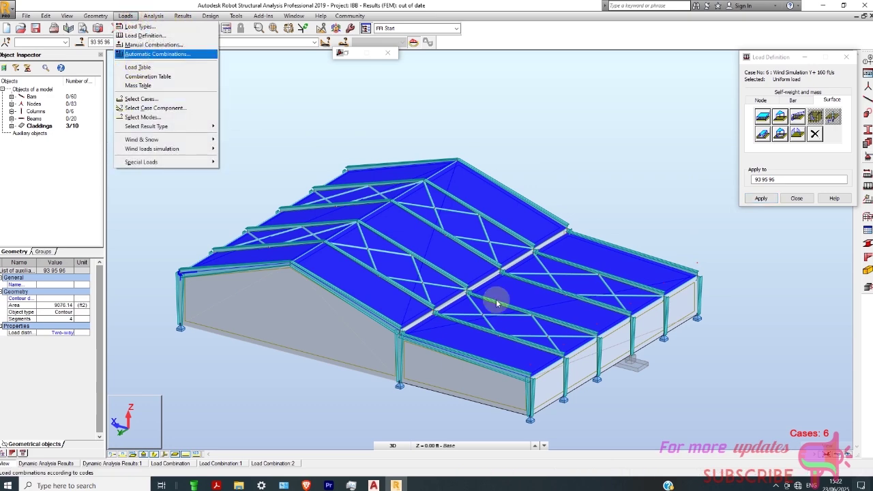
{"action": "key", "text": "Return"}
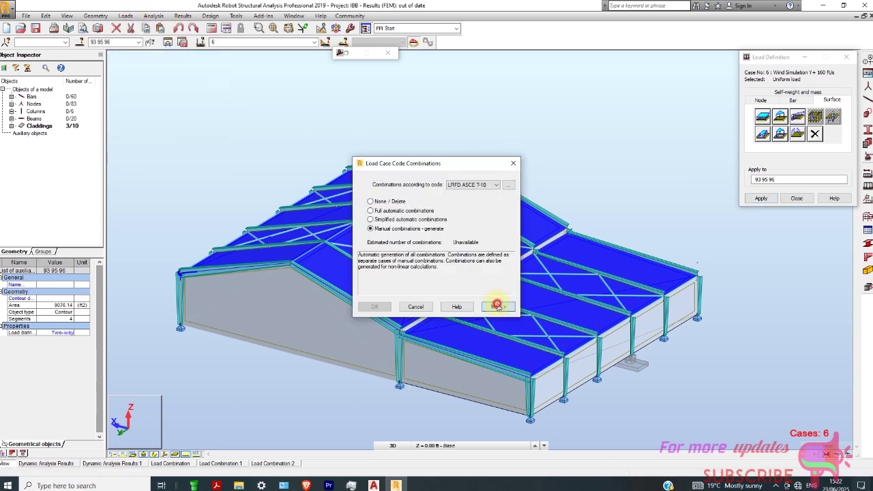
{"action": "left_click", "coordinate": [497, 304]}
{"action": "left_click", "coordinate": [461, 272]}
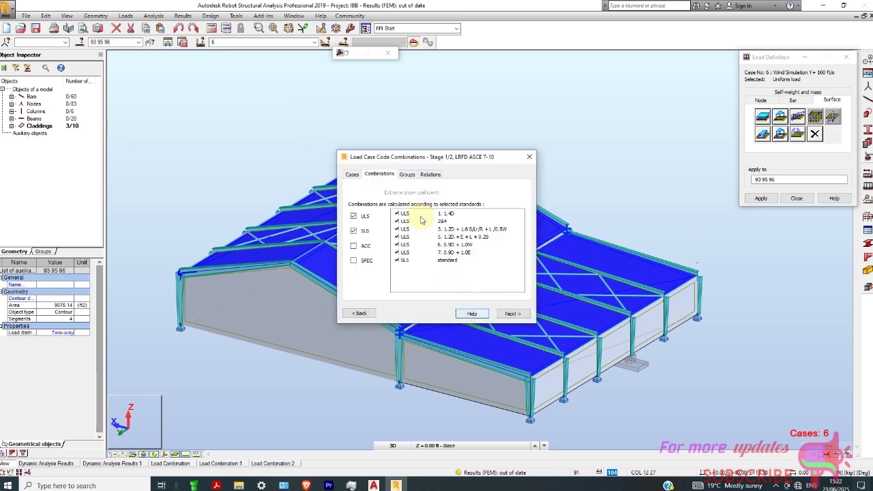
- Review the load case groups and their relations, and check the list of combinations to generate
{"action": "left_click", "coordinate": [407, 174]}
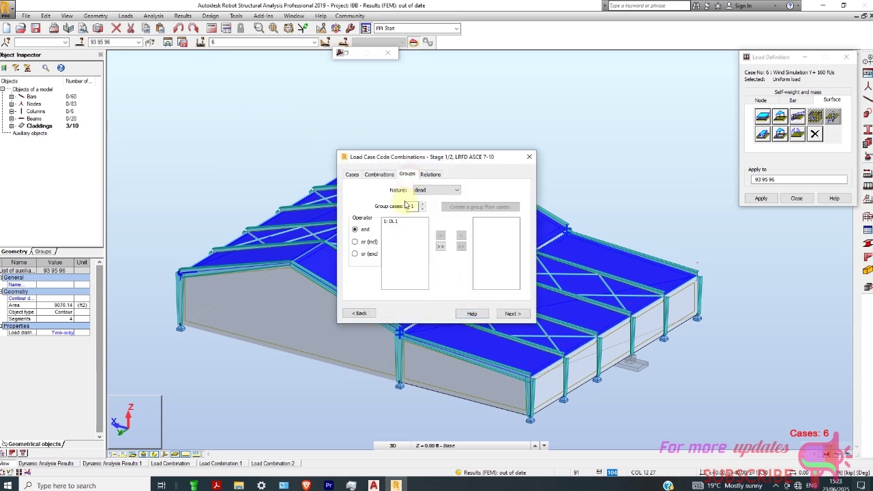
{"action": "left_click", "coordinate": [430, 174]}
{"action": "left_click", "coordinate": [511, 314]}
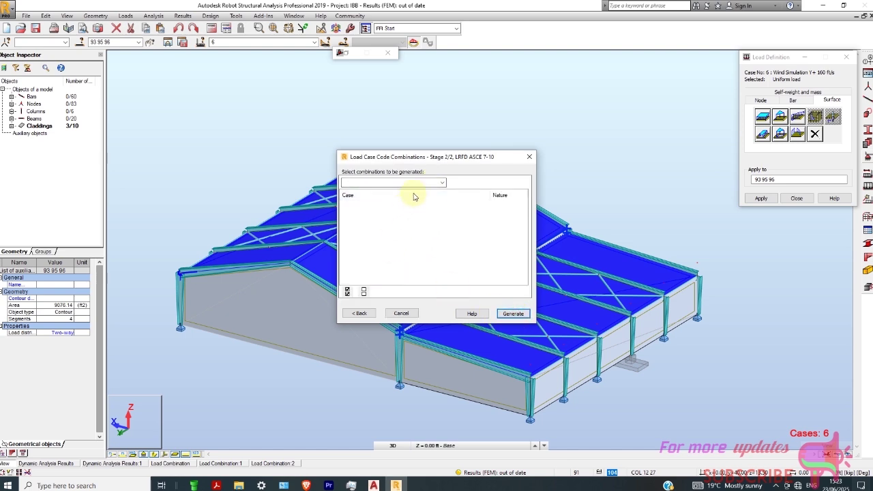
{"action": "left_click", "coordinate": [440, 182]}
{"action": "left_click", "coordinate": [439, 182]}
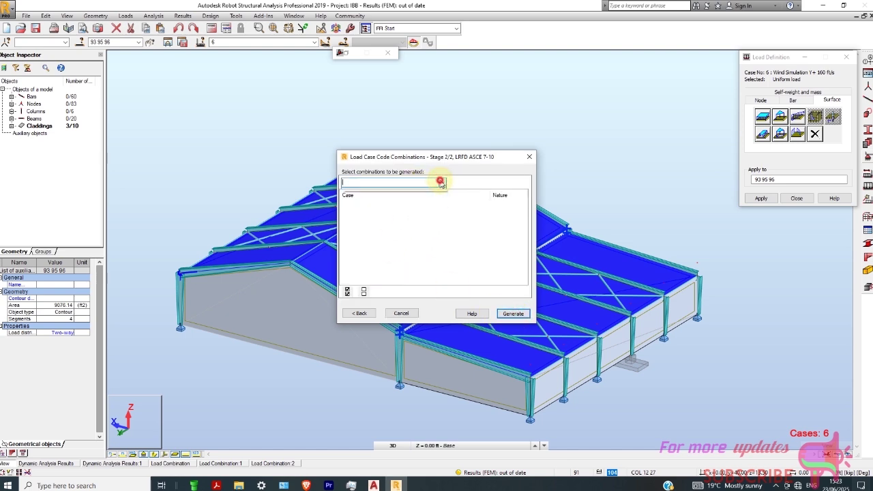
{"action": "left_click", "coordinate": [440, 183]}
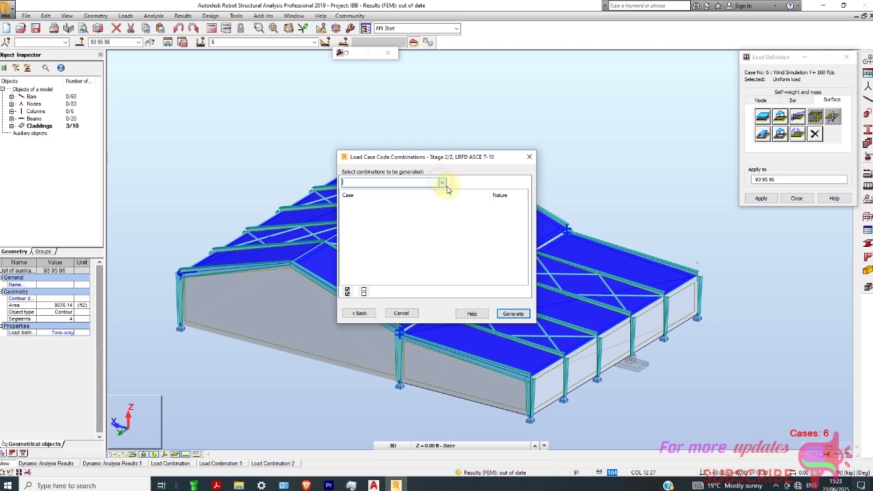
{"action": "left_click", "coordinate": [440, 182]}
- Return to the combination standards and switch the ULS and SLS types off and back on
{"action": "left_click", "coordinate": [358, 312]}
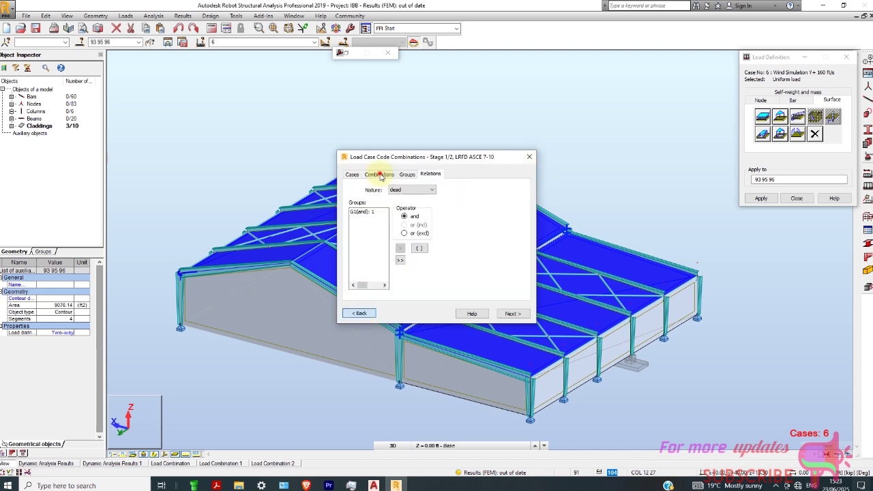
{"action": "left_click", "coordinate": [379, 174]}
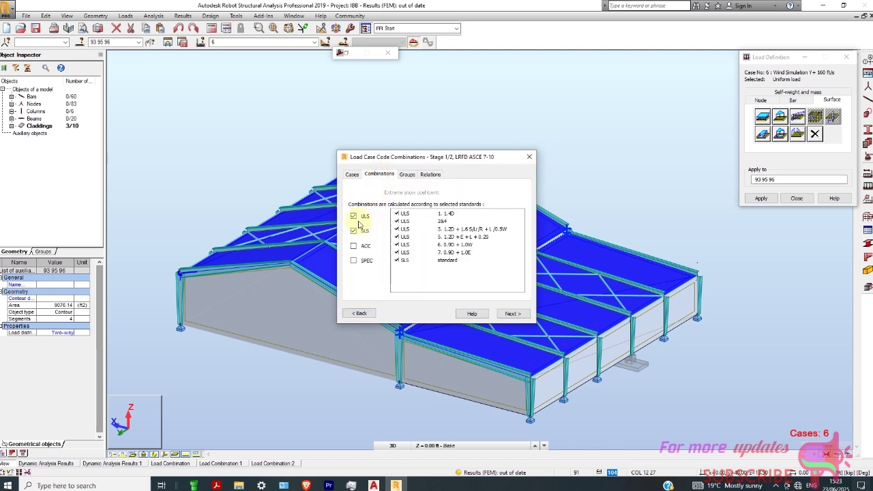
{"action": "left_click", "coordinate": [353, 216]}
{"action": "left_click", "coordinate": [354, 231]}
{"action": "left_click", "coordinate": [353, 216]}
{"action": "left_click", "coordinate": [355, 232]}
{"action": "left_click", "coordinate": [322, 40]}
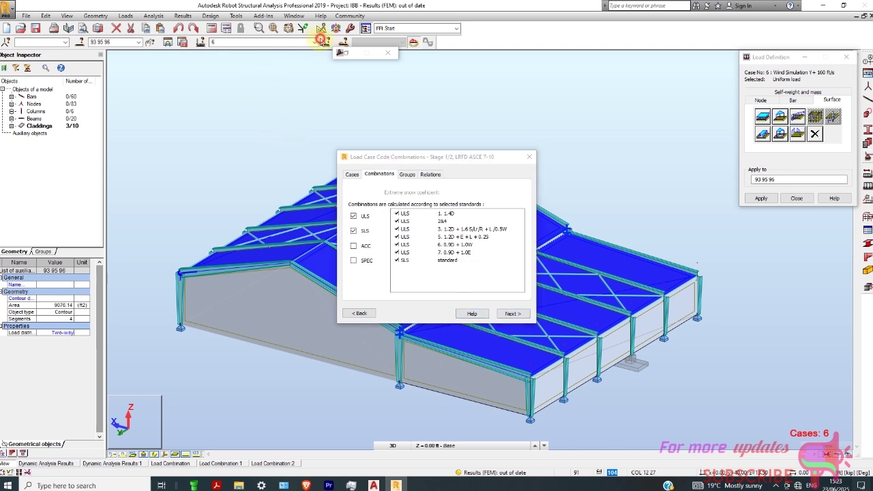
- Recheck the list of combinations to generate and close the code combination setup without generating
{"action": "left_click", "coordinate": [511, 314]}
{"action": "left_click", "coordinate": [441, 183]}
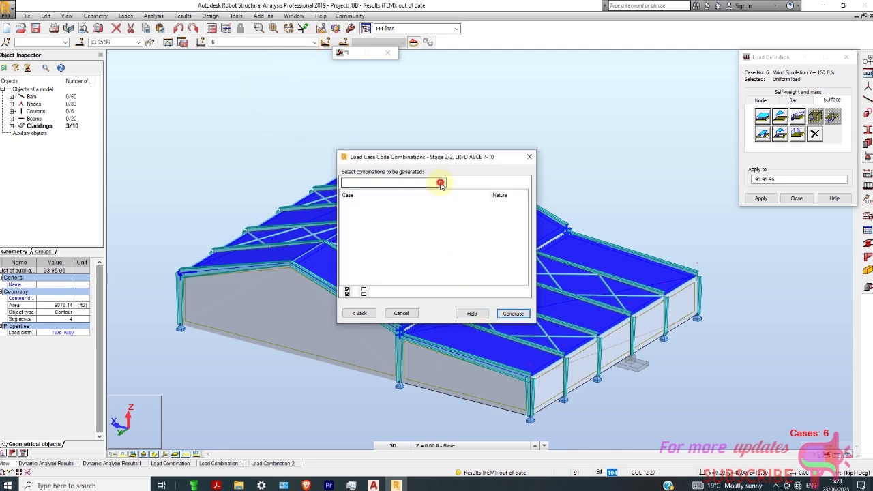
{"action": "left_click", "coordinate": [440, 184]}
{"action": "left_click", "coordinate": [409, 196]}
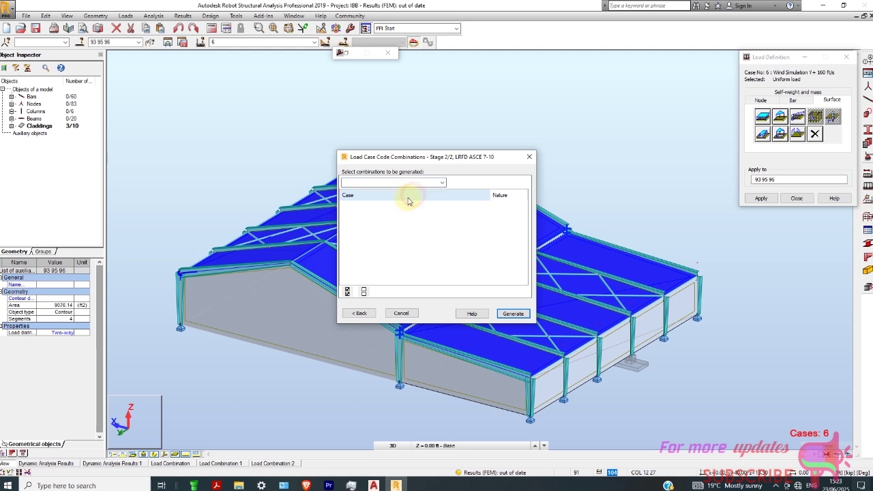
{"action": "left_click", "coordinate": [359, 313]}
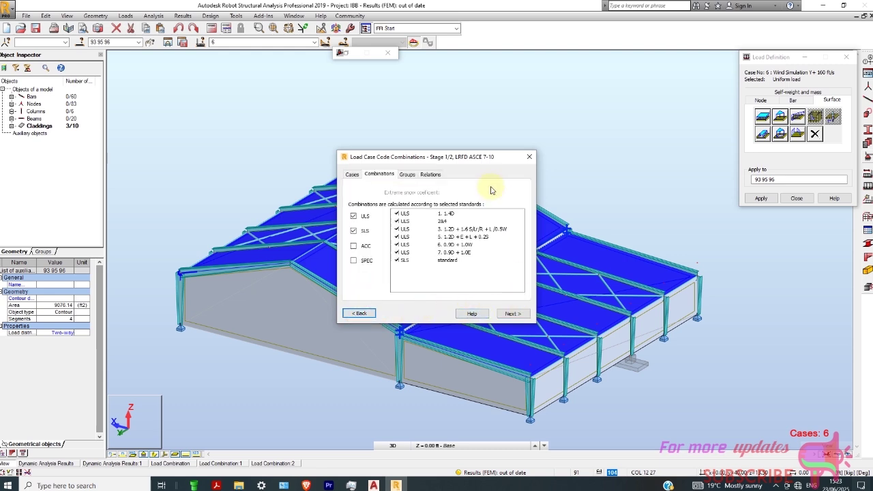
{"action": "left_click", "coordinate": [528, 156]}
- Display load case DL1 to review the dead loads on the roof claddings
{"action": "scroll", "coordinate": [453, 208], "scroll_direction": "up", "scroll_amount": 2}
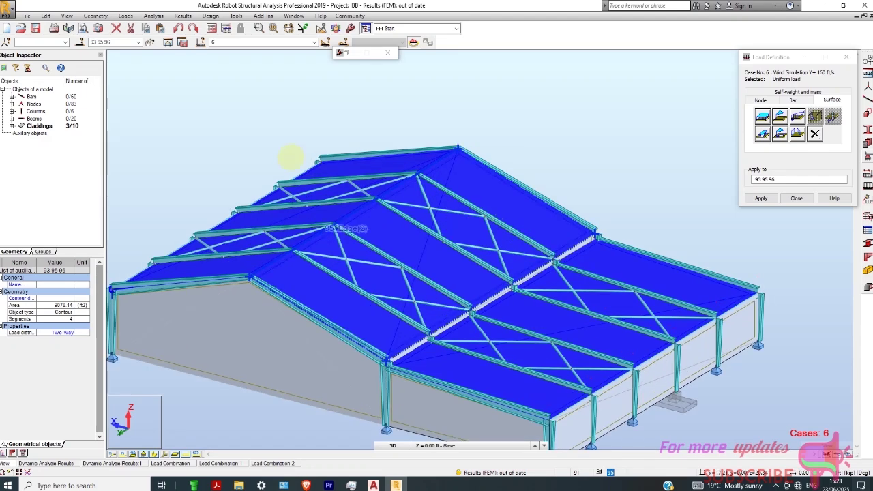
{"action": "left_click", "coordinate": [313, 42]}
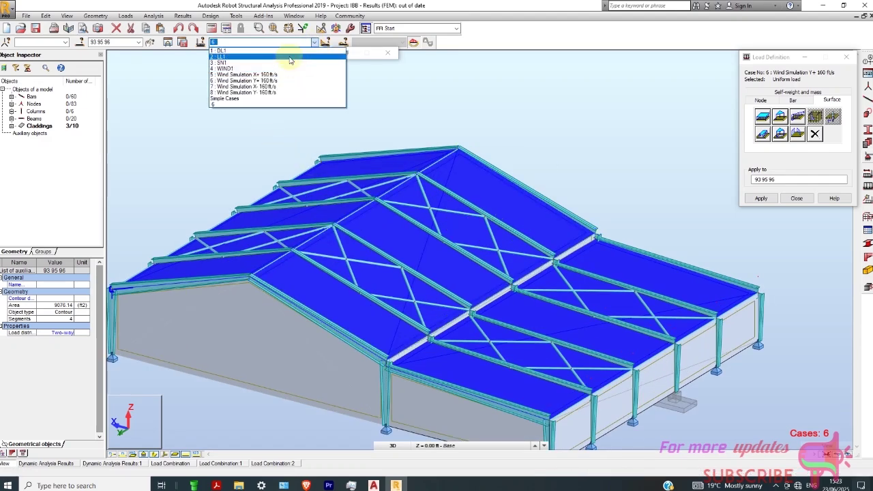
{"action": "left_click", "coordinate": [287, 51]}
{"action": "mouse_move", "coordinate": [546, 204]}
{"action": "middle_mouse_down", "text": "shift"}
{"action": "mouse_move", "coordinate": [568, 171]}
{"action": "mouse_move", "coordinate": [524, 232]}
{"action": "middle_mouse_up", "text": "shift"}
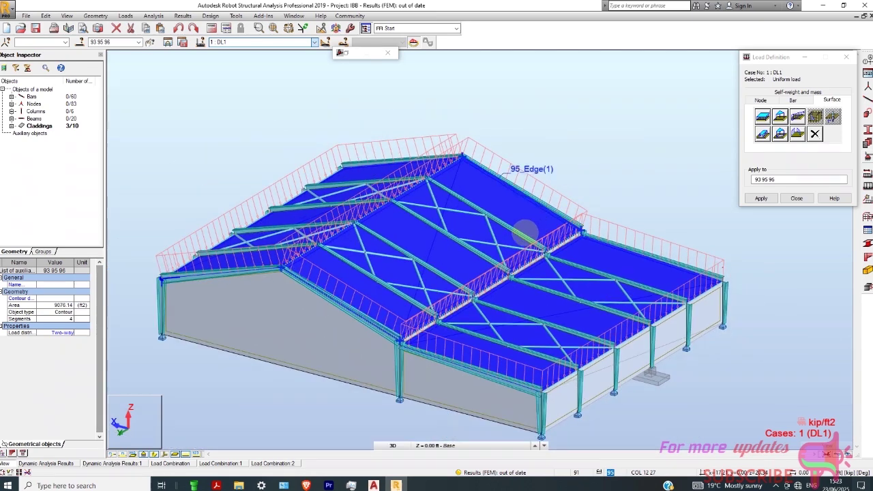
- Restart the manual code combinations to LRFD ASCE 7-10, replacing the previously calculated combinations under the current regulations
{"action": "left_click", "coordinate": [125, 15]}
{"action": "left_click", "coordinate": [132, 54]}
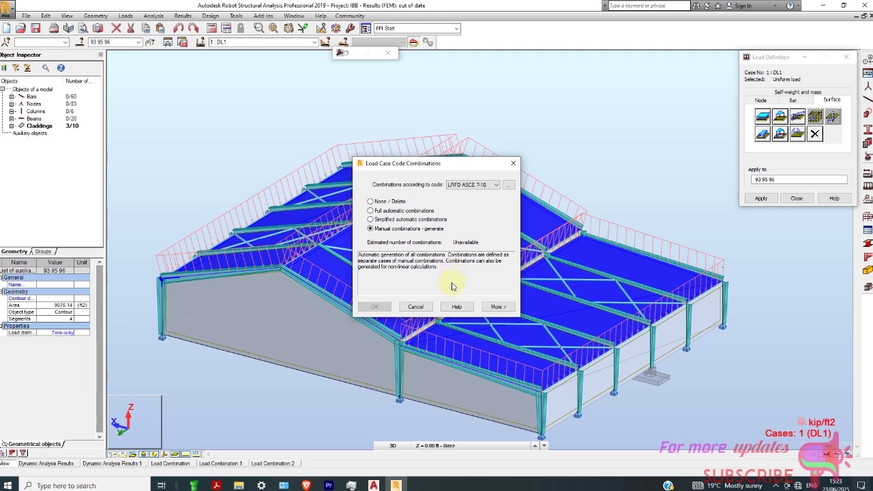
{"action": "left_click", "coordinate": [497, 306]}
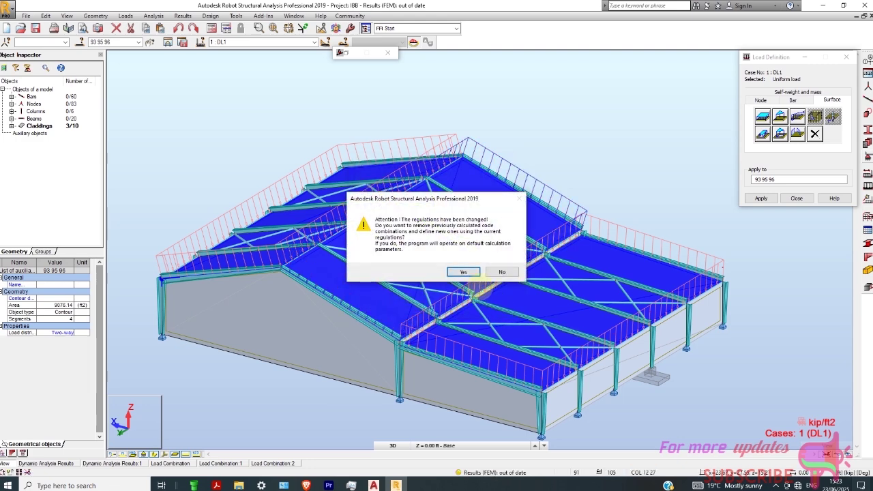
{"action": "left_click", "coordinate": [463, 272]}
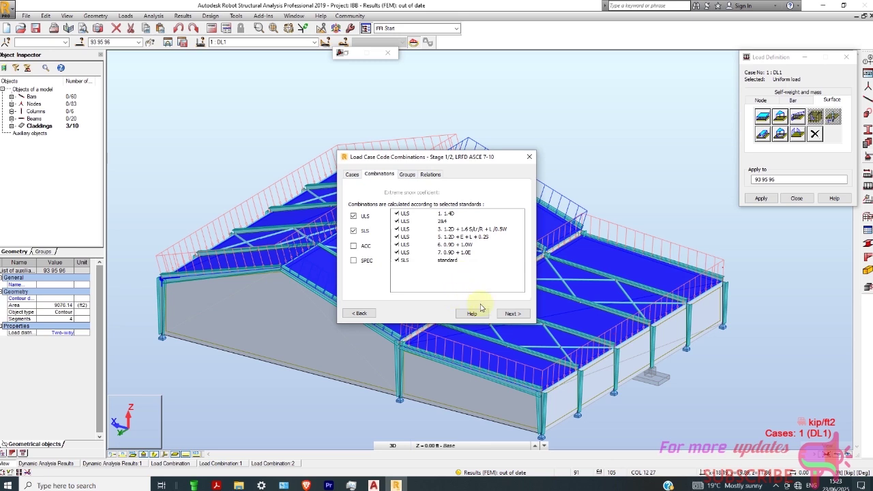
- Check which combinations are offered for generation, and go back to the ULS and SLS standards
{"action": "left_click", "coordinate": [506, 313]}
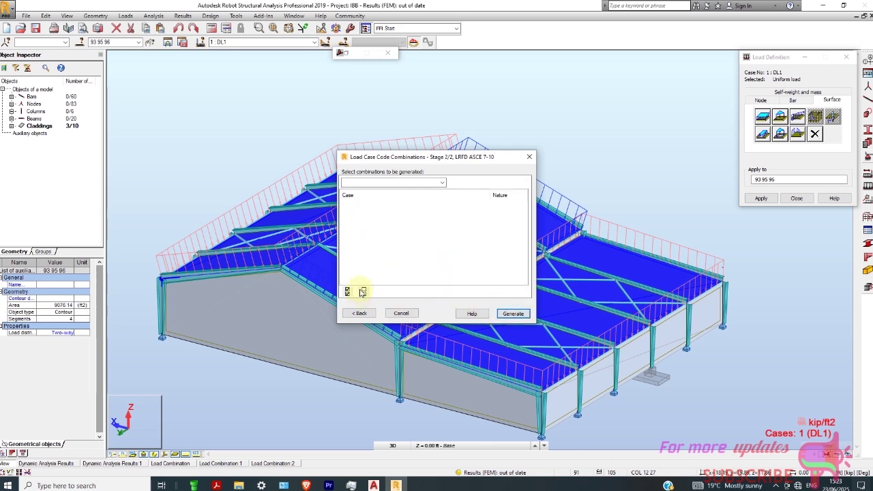
{"action": "left_click", "coordinate": [395, 183]}
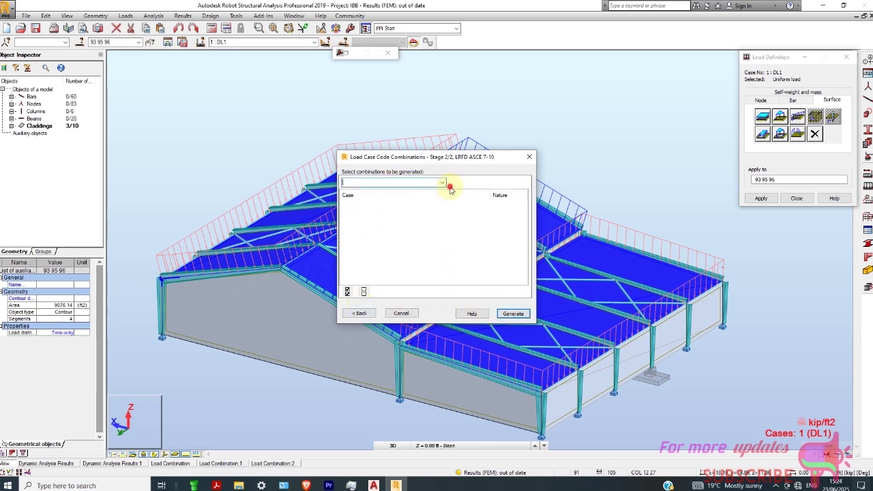
{"action": "left_click", "coordinate": [449, 188]}
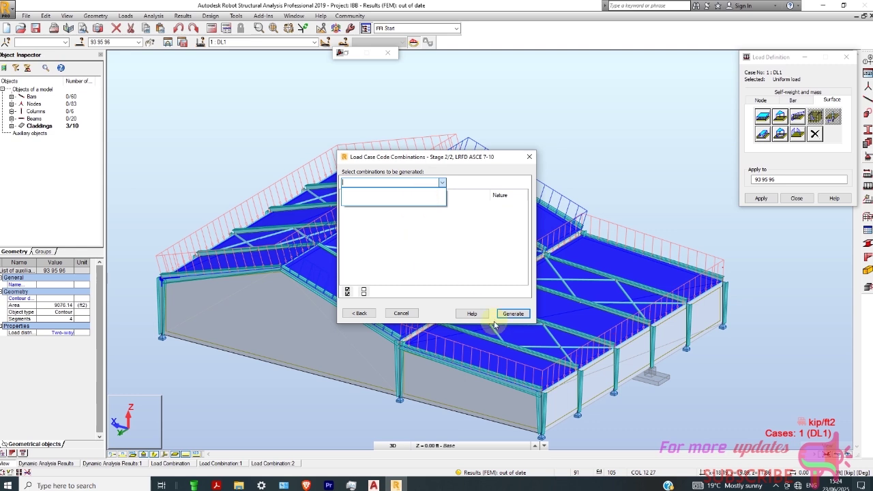
{"action": "left_click", "coordinate": [374, 312]}
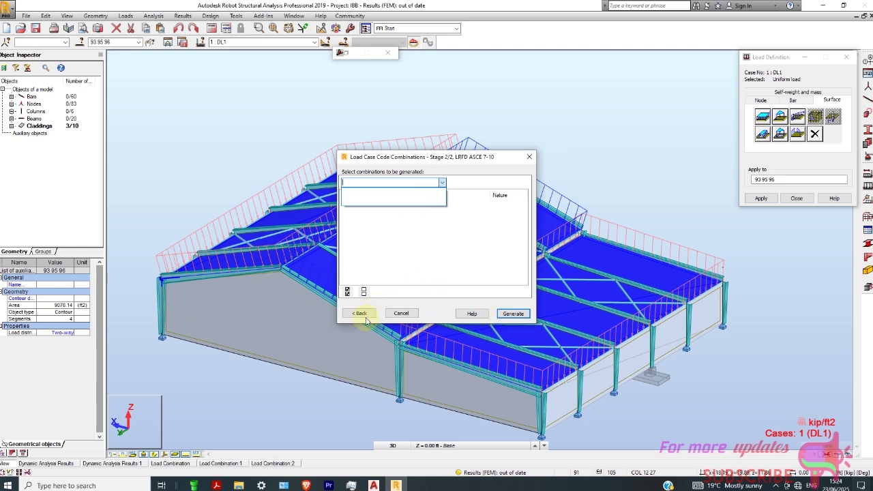
{"action": "left_click", "coordinate": [441, 182]}
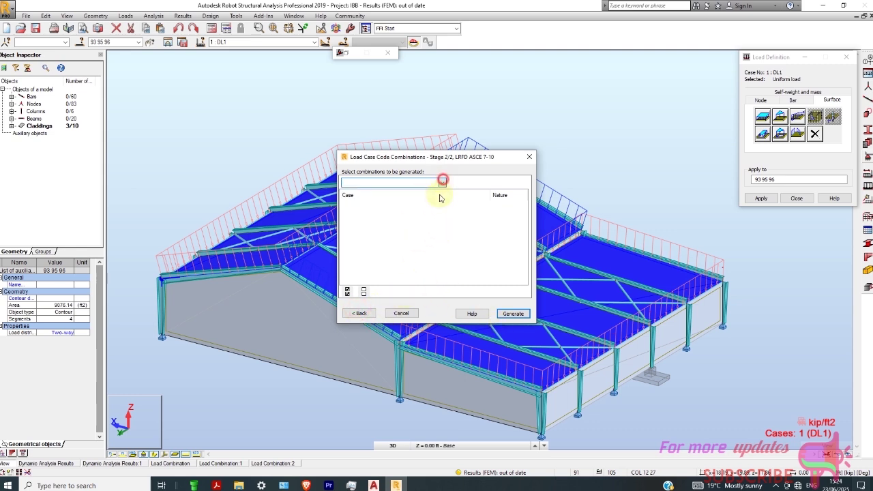
{"action": "left_click", "coordinate": [358, 313]}
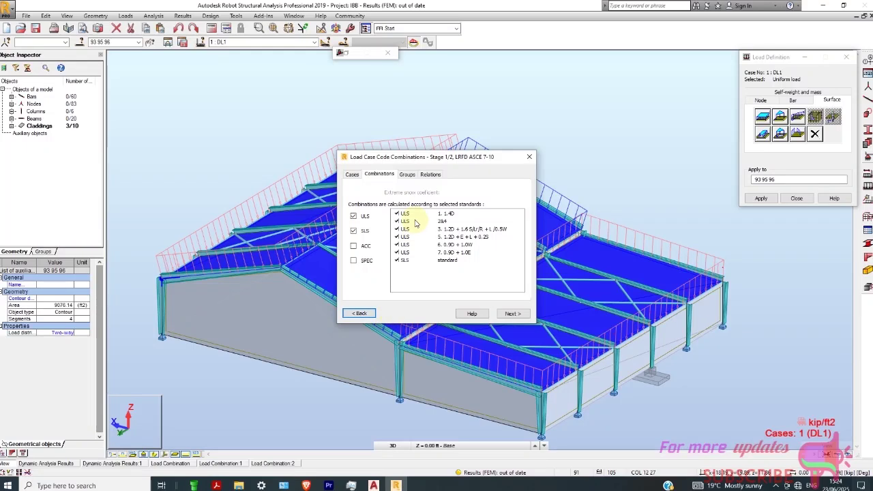
- Review the case groups and relations, and remove DL1 from group 1 of the dead nature
{"action": "left_click", "coordinate": [409, 174]}
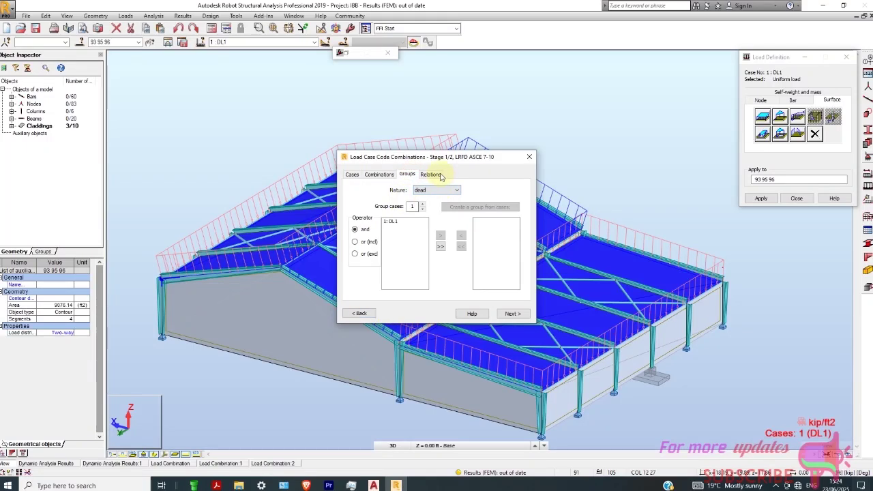
{"action": "left_click", "coordinate": [431, 174]}
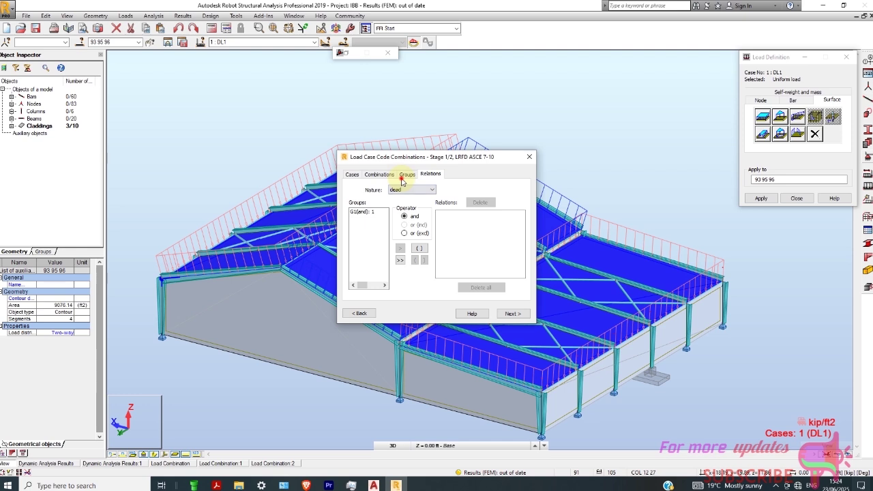
{"action": "left_click", "coordinate": [404, 175]}
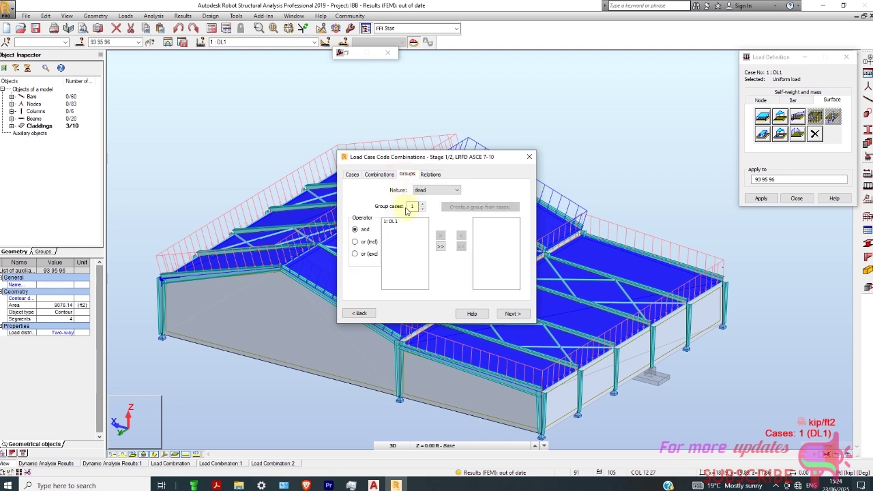
{"action": "left_click", "coordinate": [441, 246]}
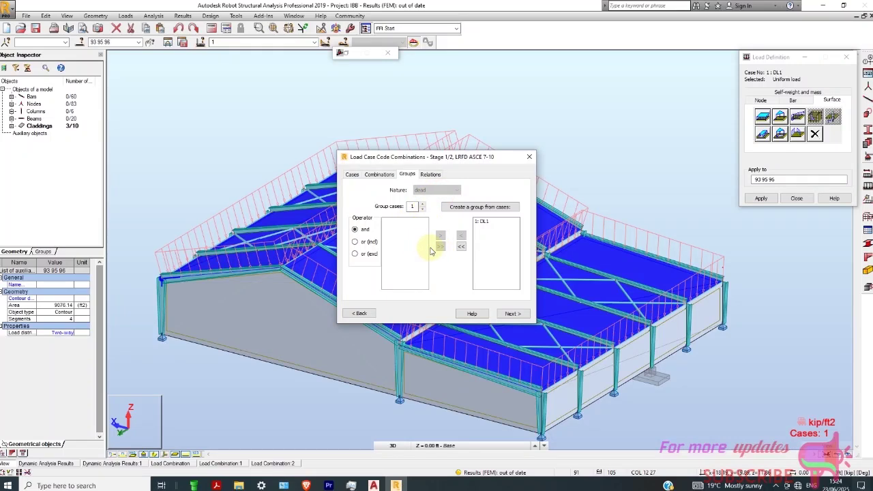
- Try to go on to the group relations with DL1 left unassigned, dismissing the warnings
{"action": "left_click", "coordinate": [429, 175]}
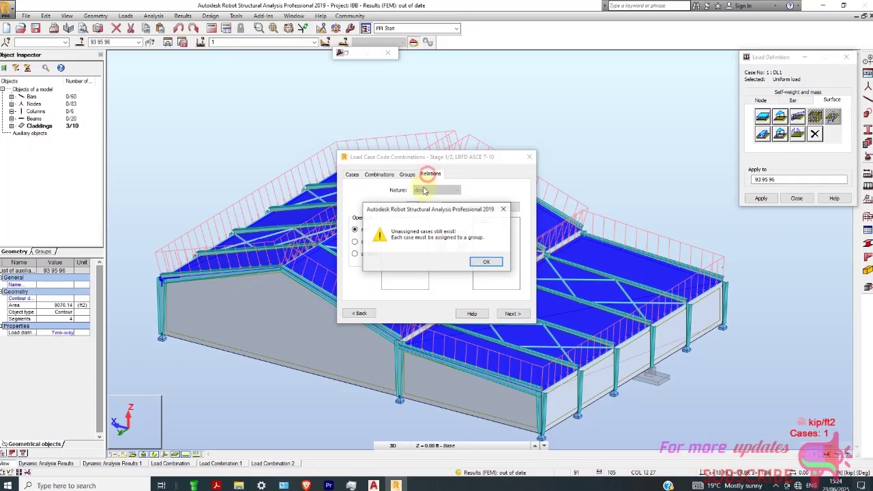
{"action": "left_click", "coordinate": [481, 263]}
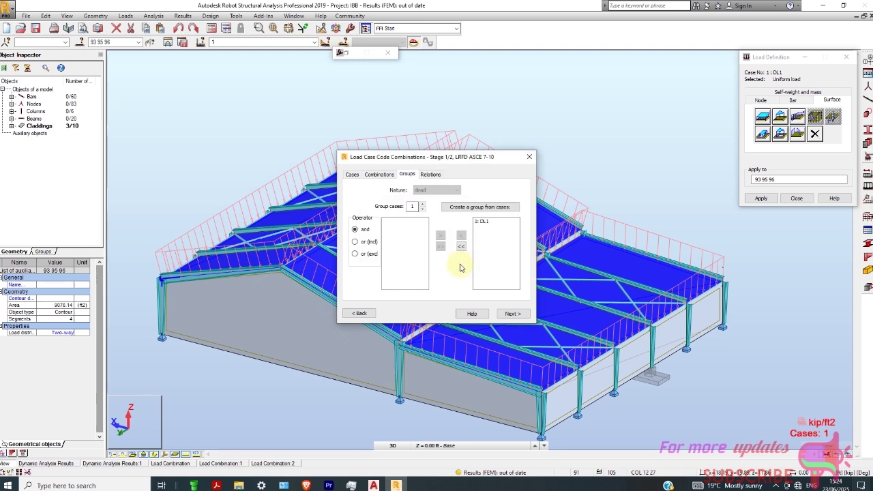
{"action": "left_click", "coordinate": [427, 176]}
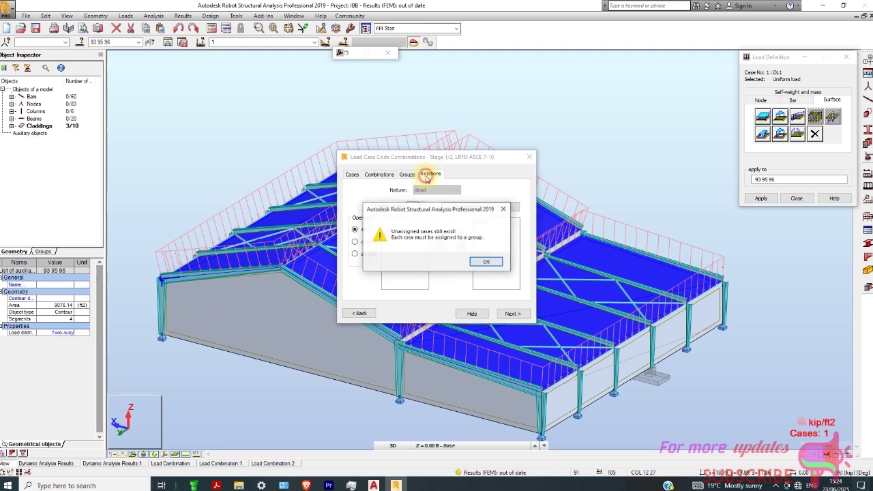
{"action": "left_click", "coordinate": [482, 261]}
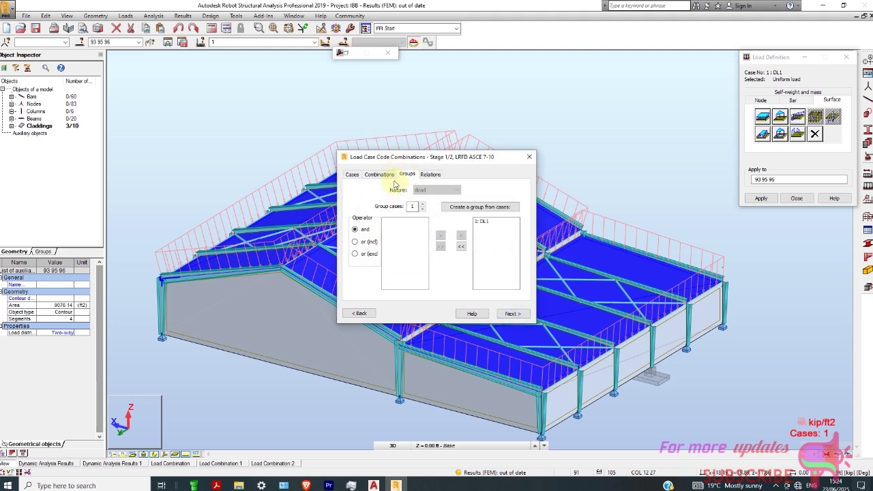
- Dismiss the unassigned-cases warning and put DL1 back into group 1 of the dead nature
{"action": "left_click", "coordinate": [384, 177]}
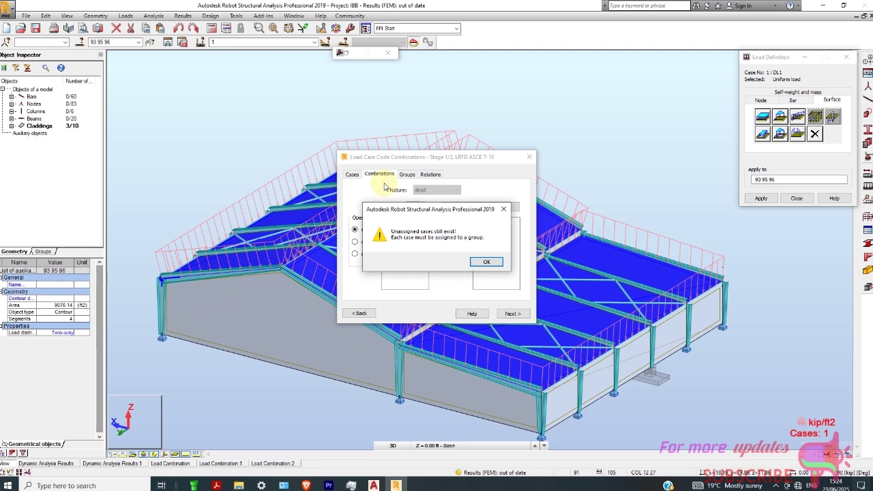
{"action": "left_click", "coordinate": [486, 261]}
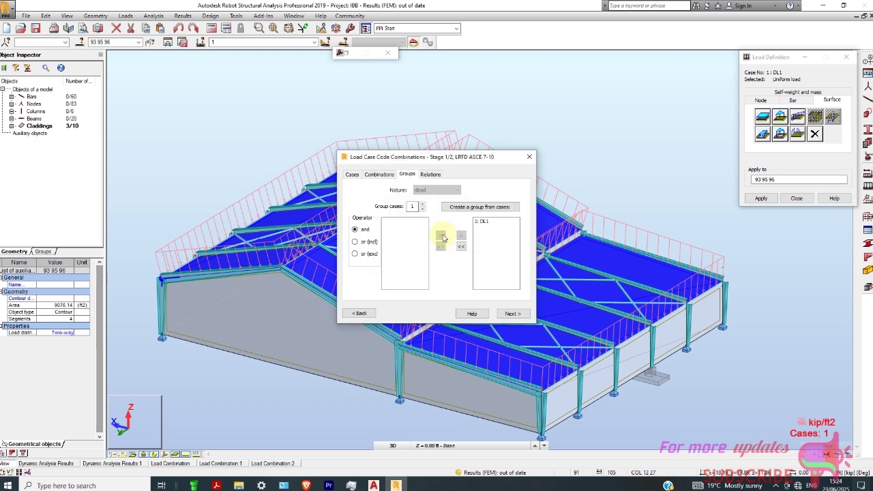
{"action": "left_click", "coordinate": [461, 246]}
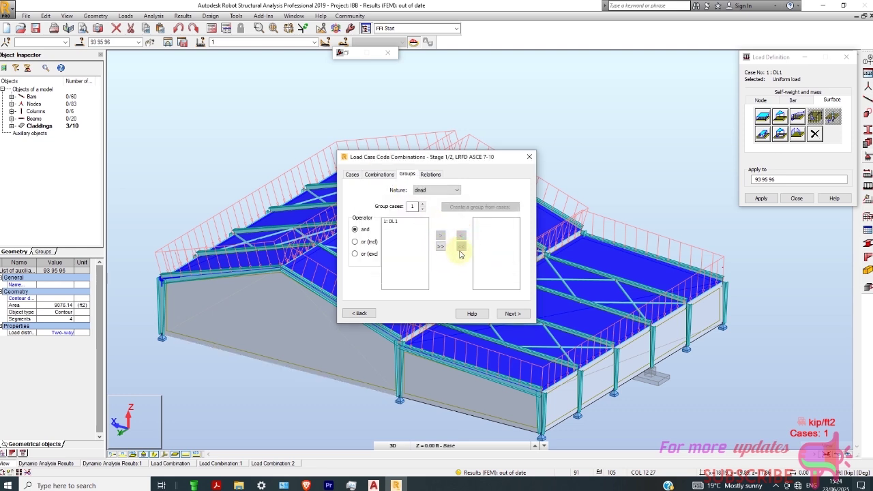
- Review the cases grouped under the live and wind natures
{"action": "left_click", "coordinate": [450, 190]}
{"action": "left_click", "coordinate": [429, 207]}
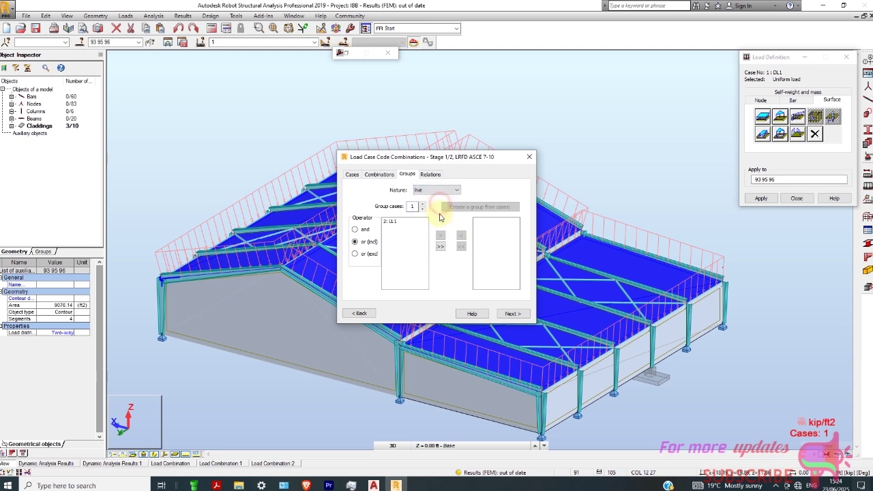
{"action": "left_click", "coordinate": [444, 196]}
{"action": "left_click", "coordinate": [433, 212]}
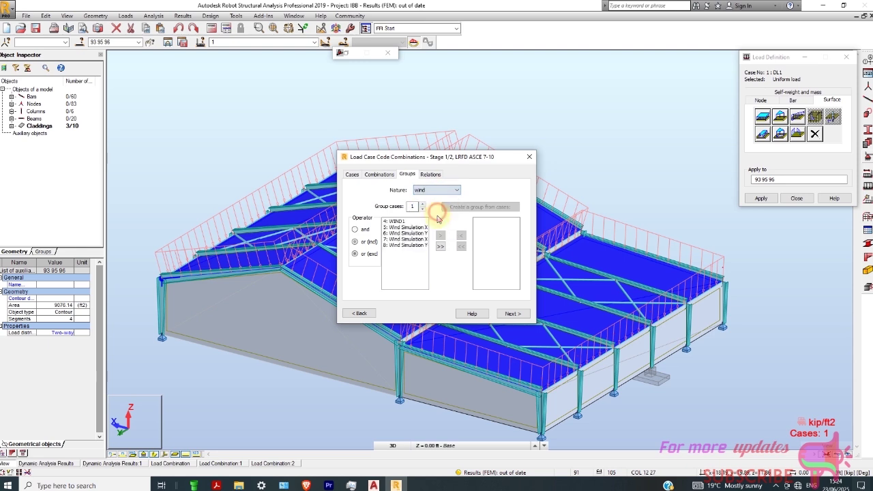
- Try to go on to the group relations with WIND1 taken out of wind group 1, and return the case to its group
{"action": "left_click", "coordinate": [398, 222]}
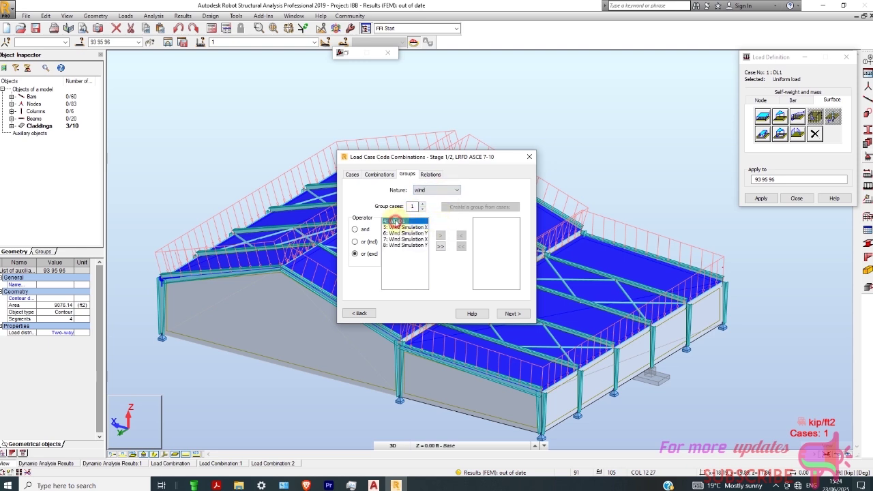
{"action": "left_click", "coordinate": [440, 238]}
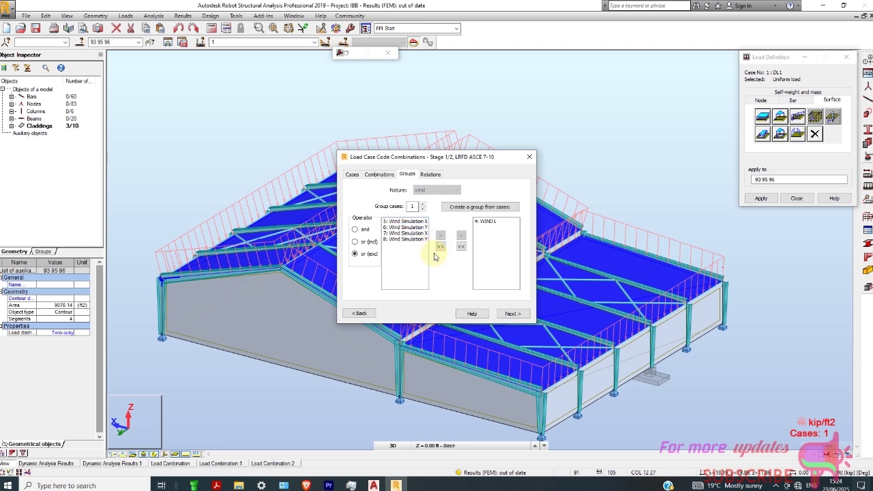
{"action": "left_click", "coordinate": [431, 174]}
{"action": "left_click", "coordinate": [480, 261]}
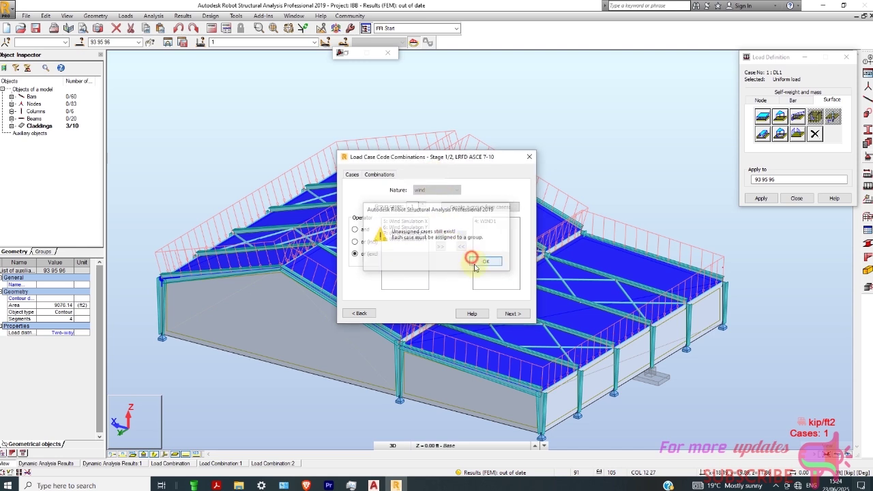
{"action": "left_click", "coordinate": [461, 246]}
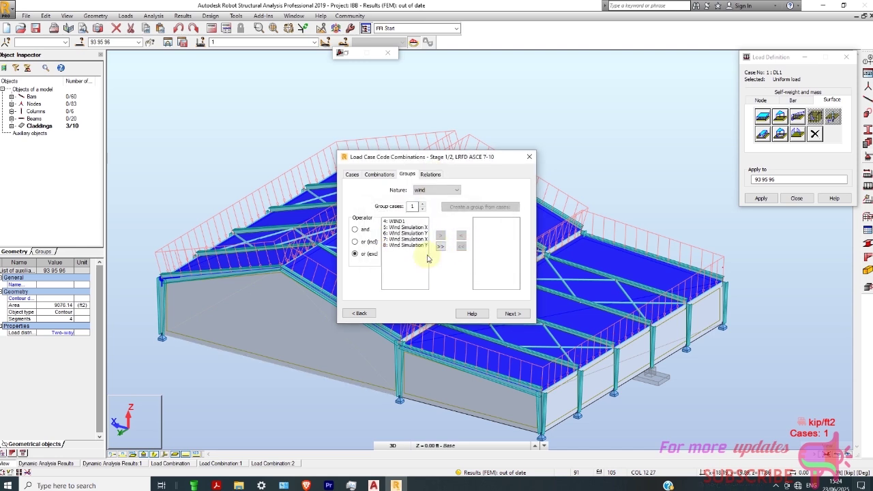
- Check the case groups of the seismic nature
{"action": "left_click", "coordinate": [428, 193]}
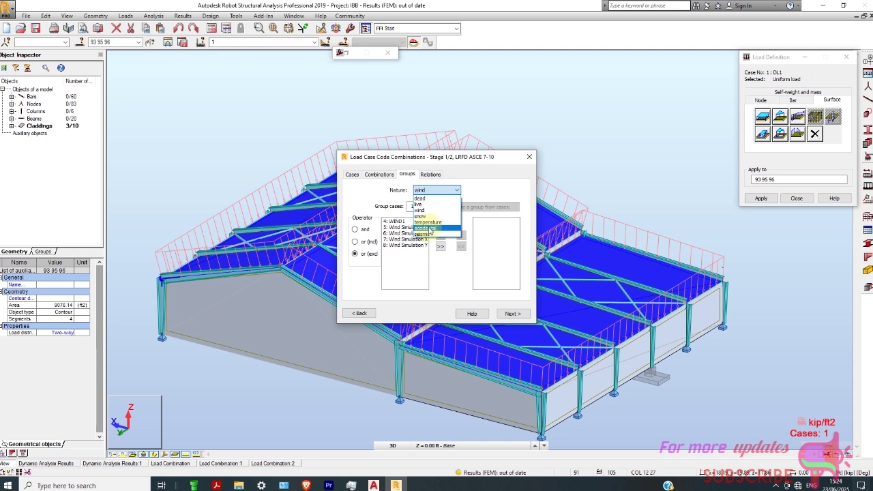
{"action": "left_click", "coordinate": [428, 233]}
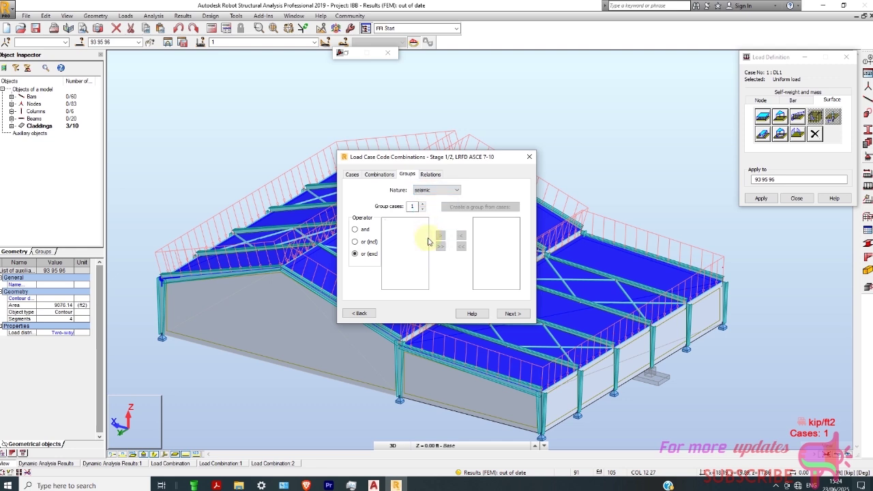
{"action": "left_click", "coordinate": [434, 191]}
{"action": "left_click", "coordinate": [433, 191]}
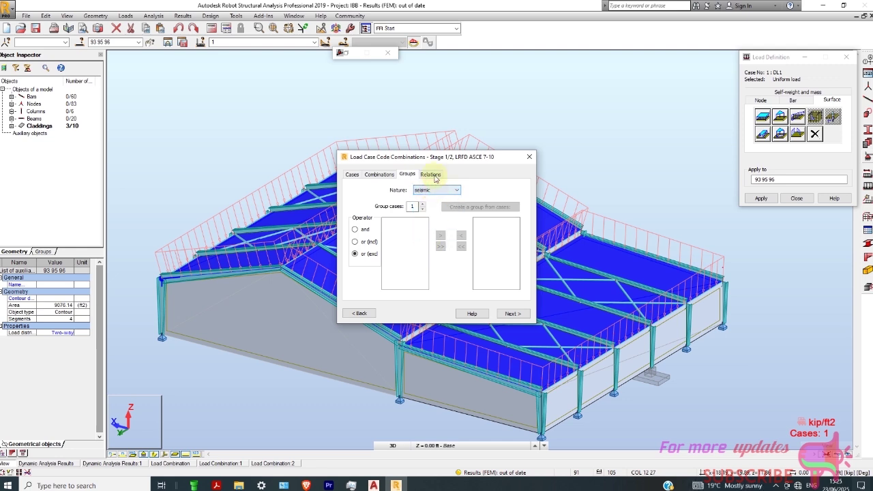
- Review the group relations for the dead, live, snow and seismic natures
{"action": "left_click", "coordinate": [431, 173]}
{"action": "left_click", "coordinate": [430, 191]}
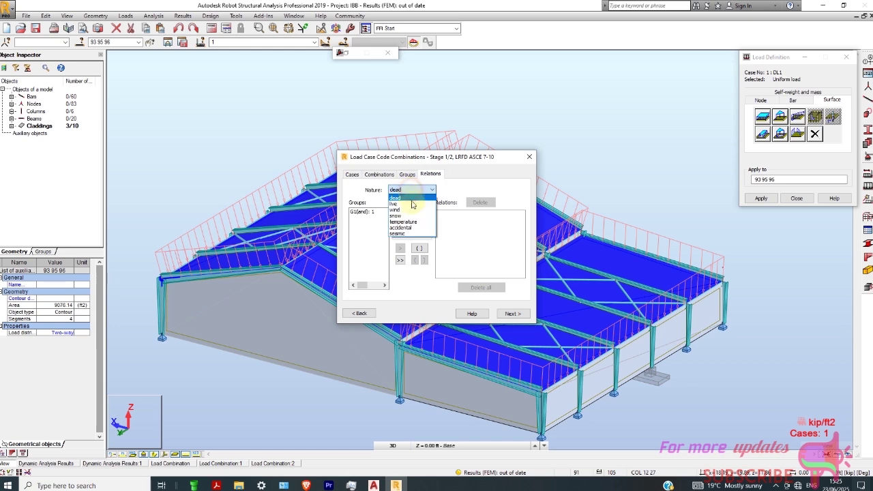
{"action": "left_click", "coordinate": [416, 205]}
{"action": "left_click", "coordinate": [420, 190]}
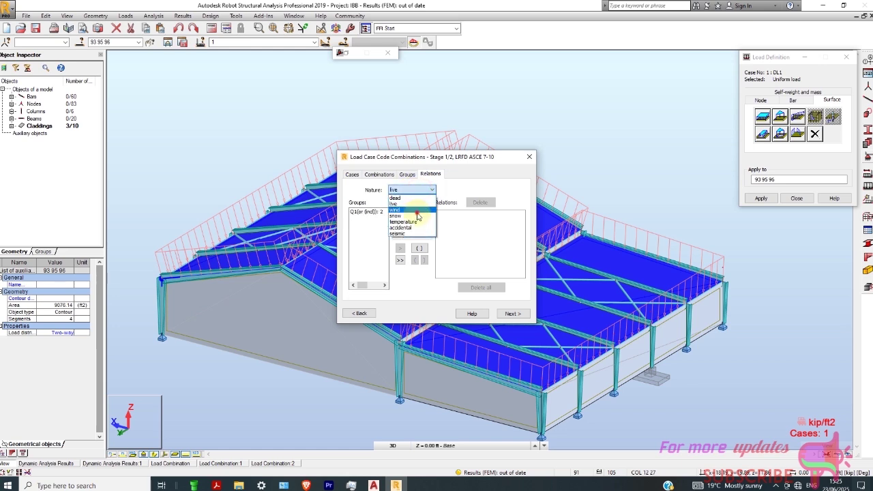
{"action": "left_click", "coordinate": [413, 215]}
{"action": "left_click", "coordinate": [420, 190]}
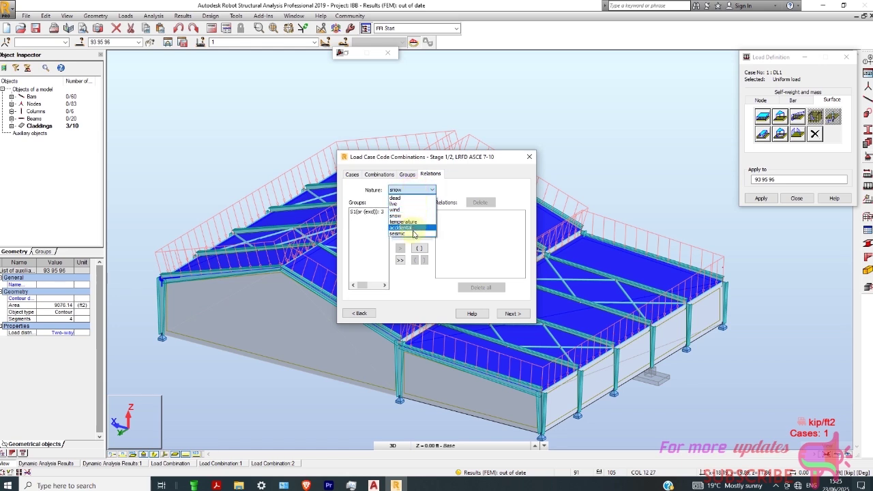
{"action": "left_click", "coordinate": [413, 233]}
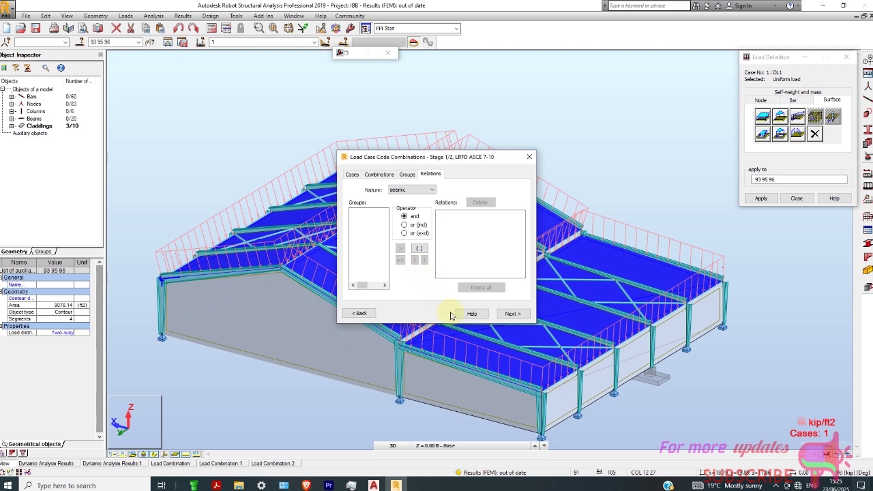
- Check which LRFD ASCE 7-10 combinations are offered for generation, and go back to the code selection
{"action": "left_click", "coordinate": [511, 314]}
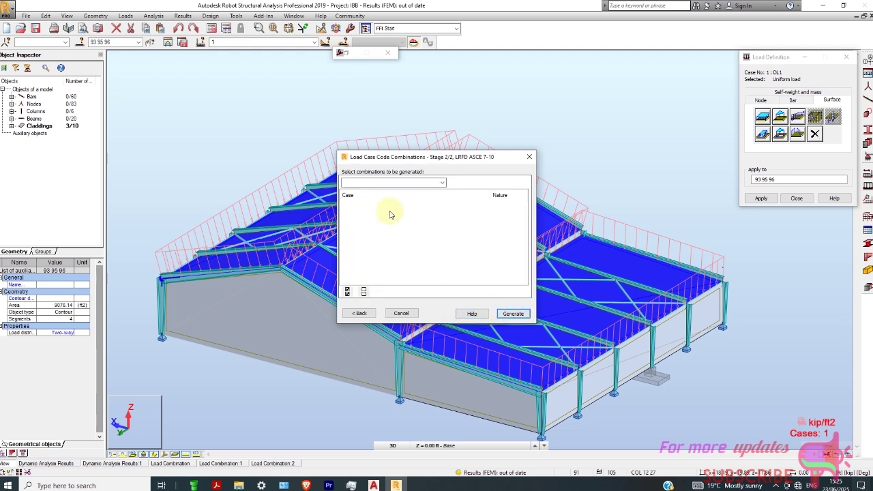
{"action": "left_click", "coordinate": [372, 196]}
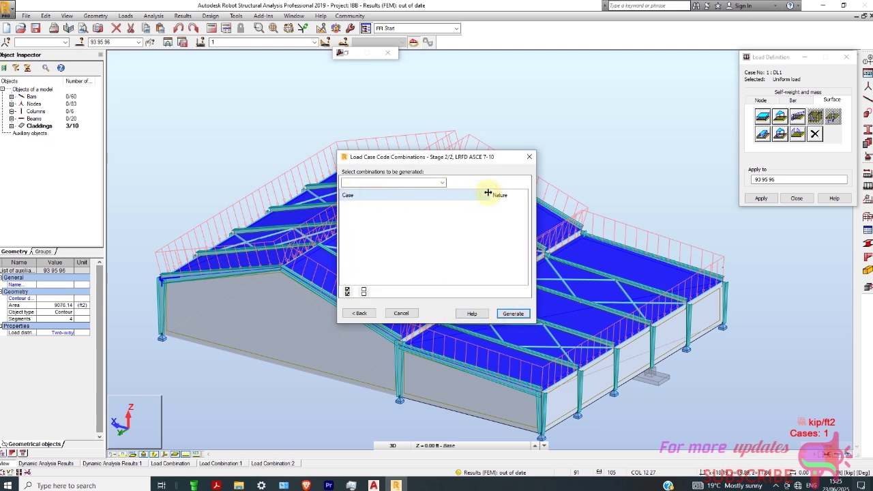
{"action": "left_click", "coordinate": [359, 312]}
{"action": "left_click", "coordinate": [357, 309]}
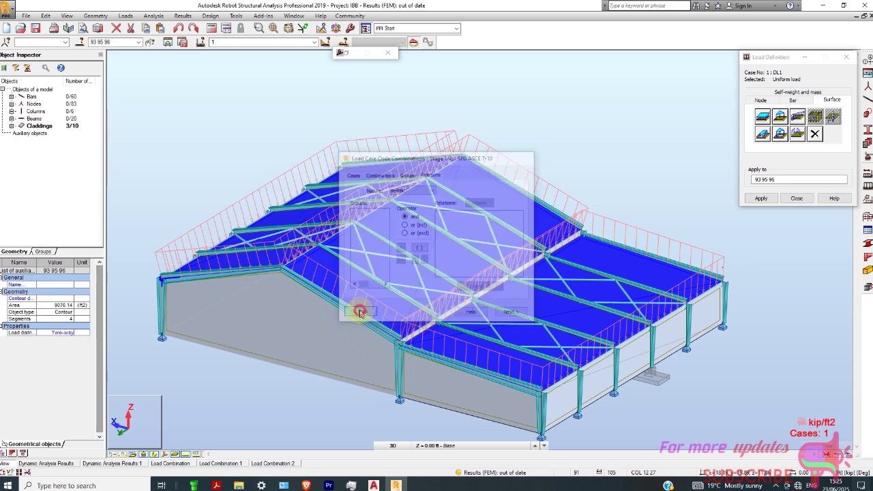
- Switch the manual combinations to the LRFD code, replacing the previously calculated combinations under the current regulations
{"action": "left_click", "coordinate": [483, 185]}
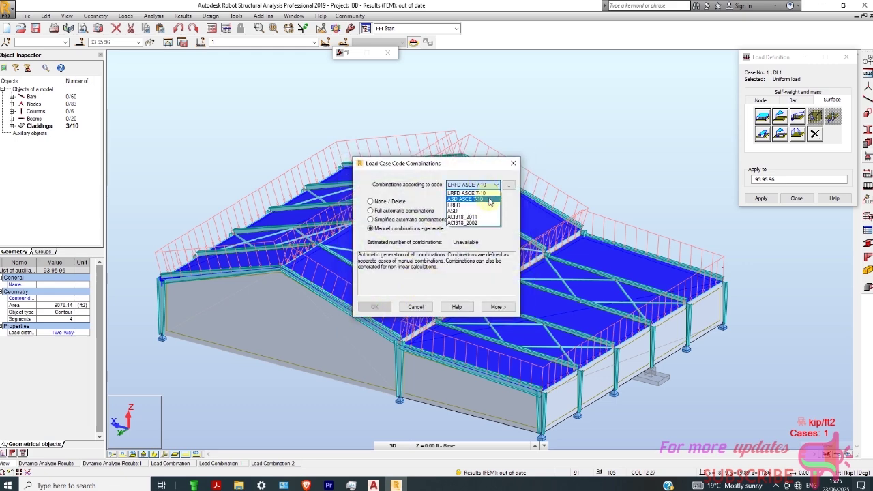
{"action": "left_click", "coordinate": [487, 205]}
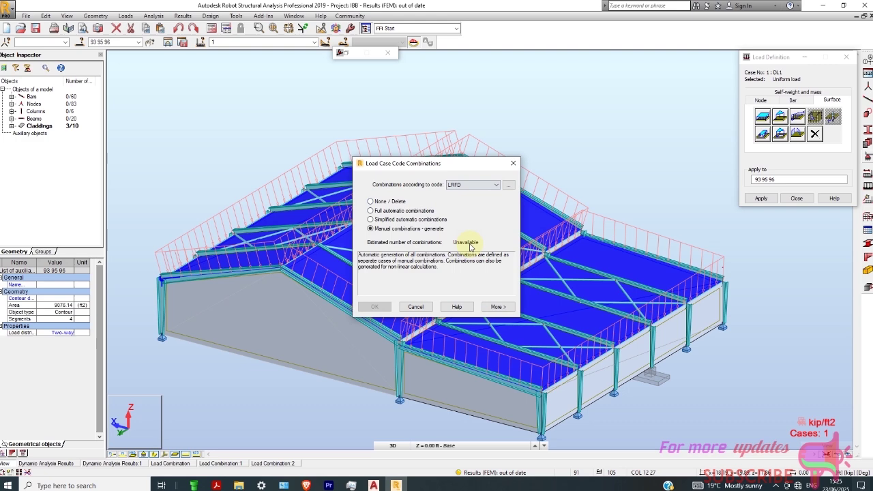
{"action": "left_click", "coordinate": [496, 307]}
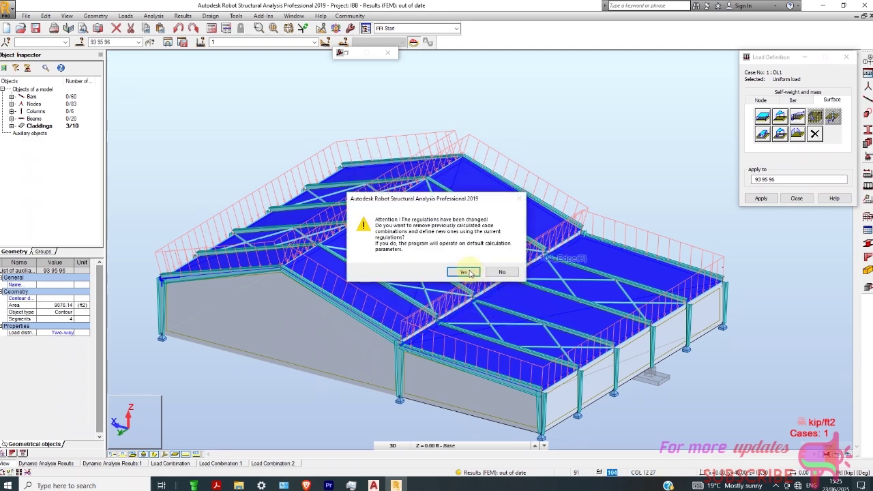
{"action": "left_click", "coordinate": [470, 274]}
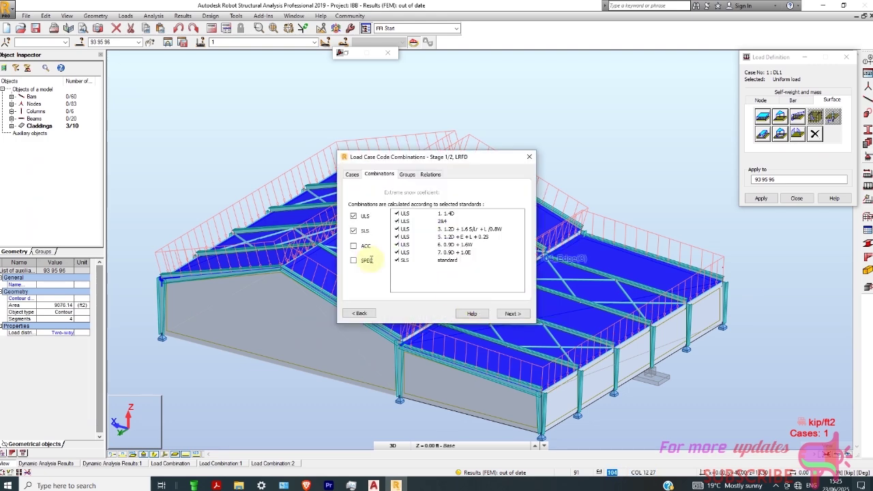
- Check the combinations offered under the LRFD code, and return to the code and combination type selection
{"action": "left_click", "coordinate": [505, 313]}
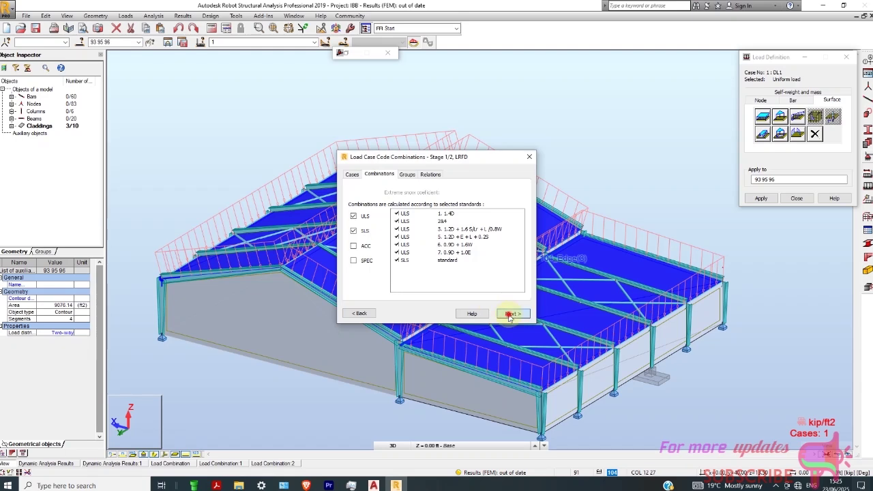
{"action": "left_click", "coordinate": [366, 313]}
{"action": "left_click", "coordinate": [358, 312]}
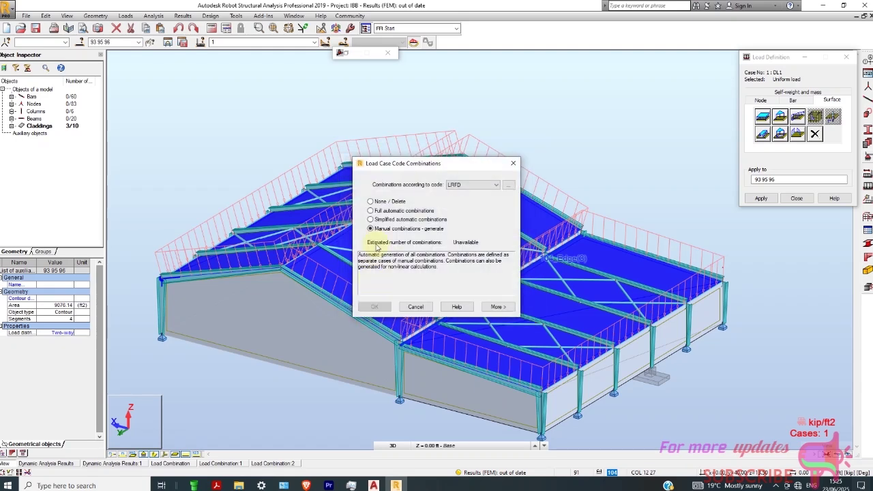
- Choose full automatic combinations for the LRFD code and try to calculate them, dismissing the warnings about lacking load cases
{"action": "left_click", "coordinate": [379, 211]}
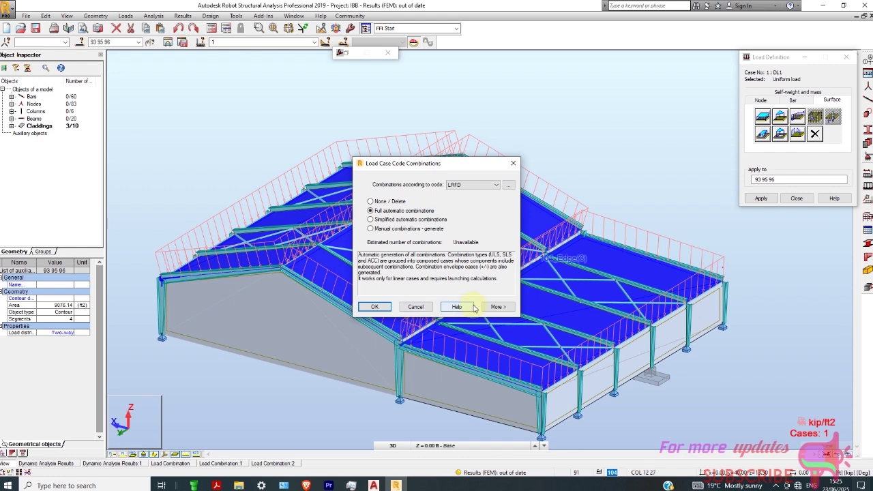
{"action": "left_click", "coordinate": [500, 306]}
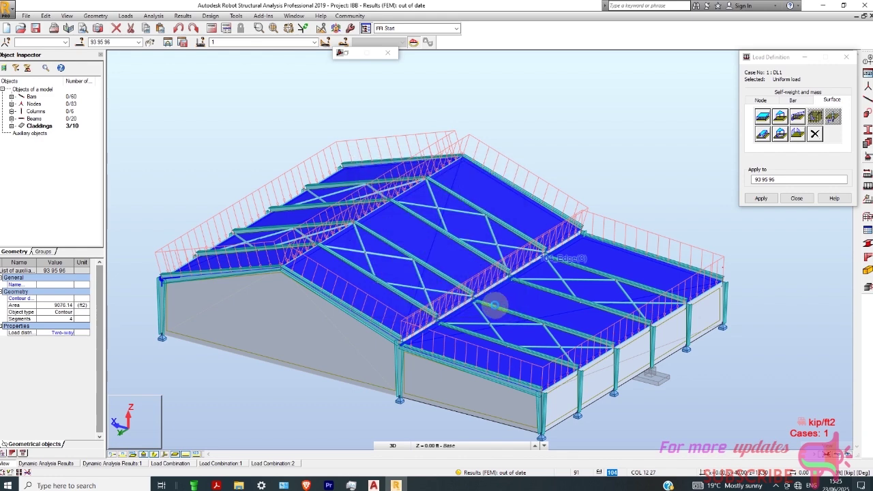
{"action": "left_click", "coordinate": [512, 306]}
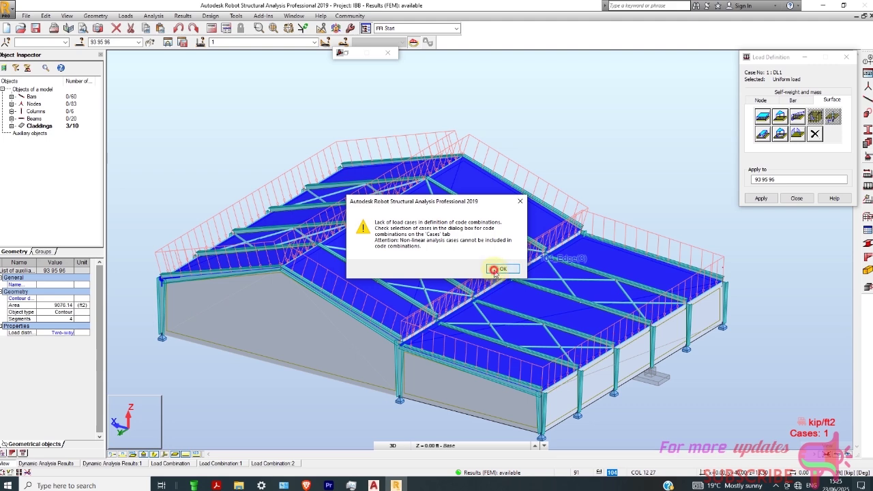
{"action": "left_click", "coordinate": [495, 270]}
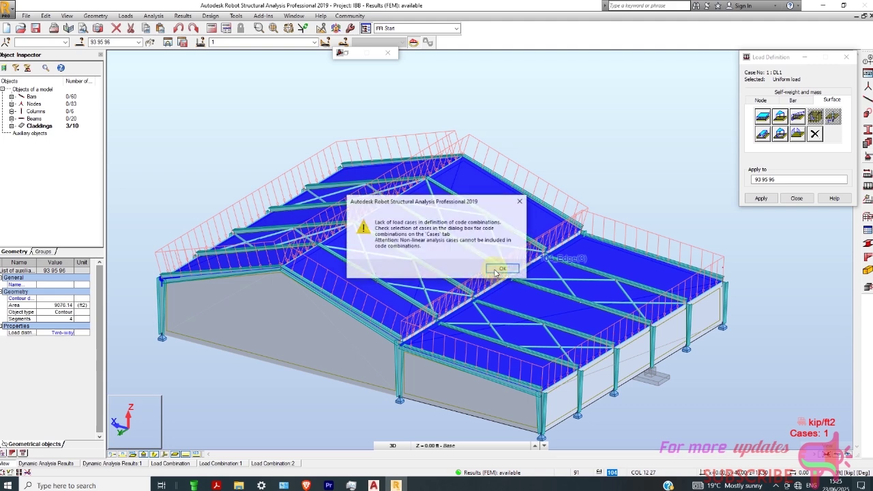
{"action": "left_click", "coordinate": [518, 201]}
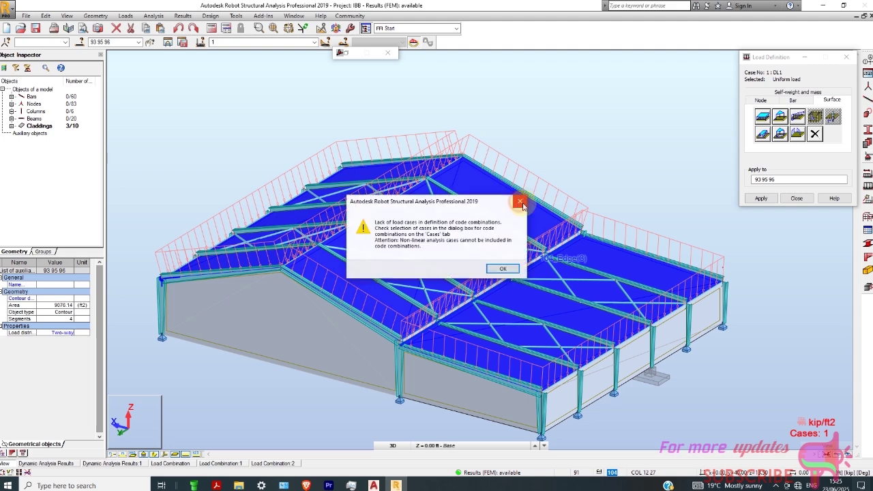
{"action": "left_click", "coordinate": [518, 202]}
{"action": "left_click", "coordinate": [502, 268]}
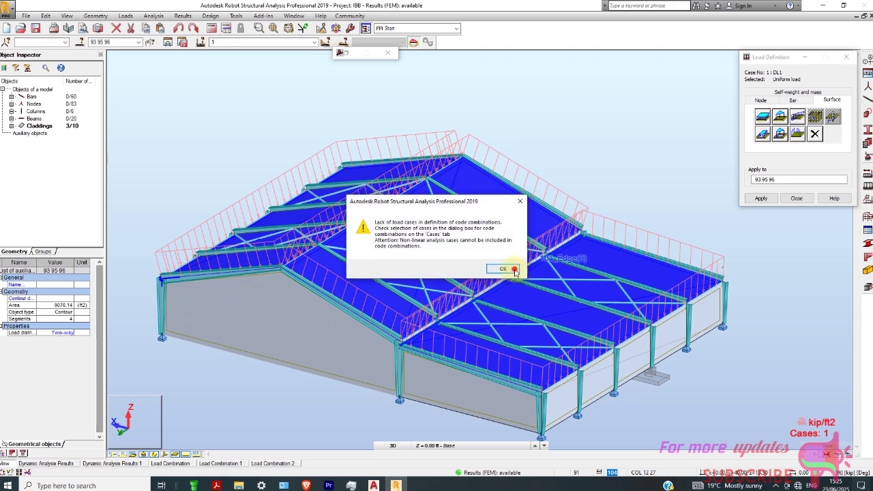
{"action": "left_click", "coordinate": [509, 203]}
{"action": "left_click", "coordinate": [776, 485]}
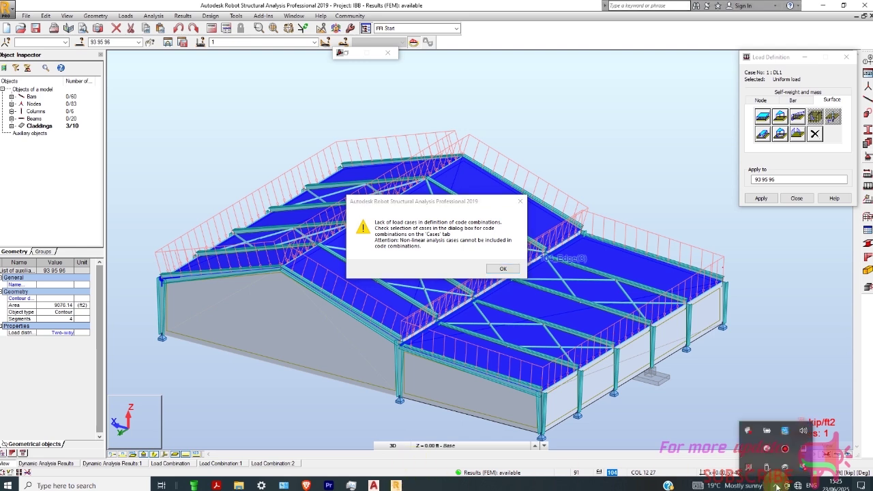
{"action": "left_click", "coordinate": [784, 448]}
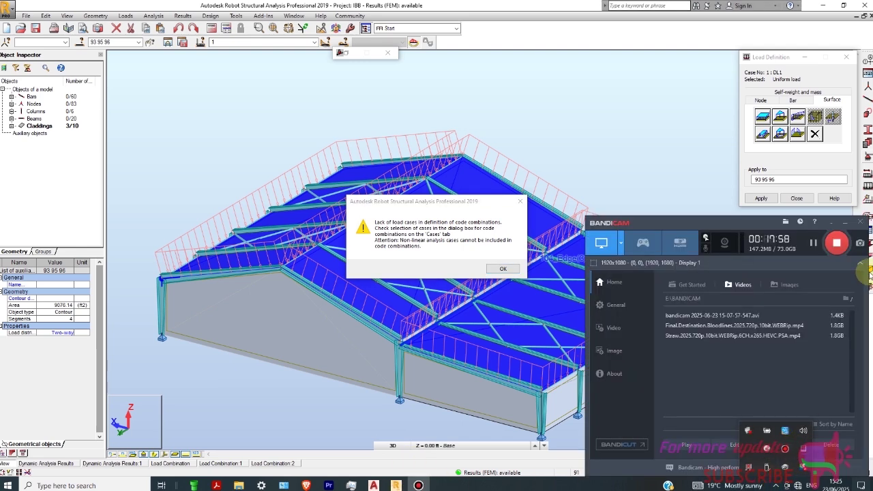